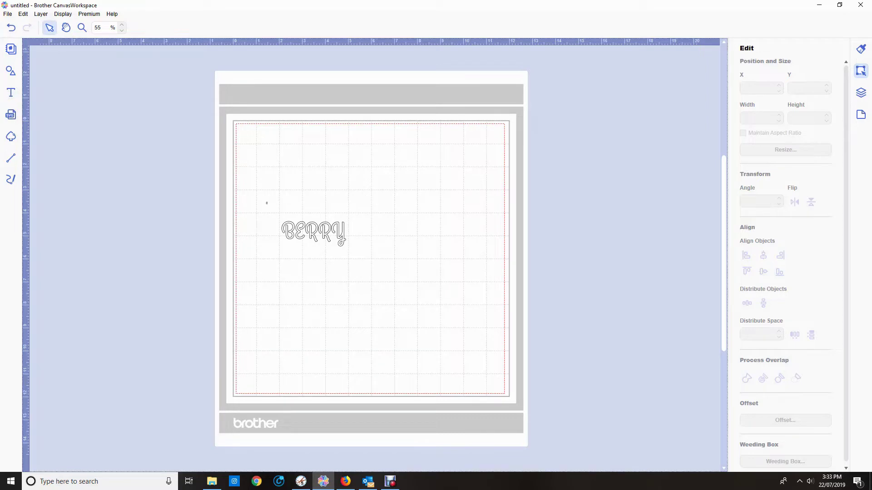
Step: Set the BERRY text in the Brussels font and move it higher on the mat
{"action": "left_click_drag", "start_coordinate": [265, 202], "coordinate": [369, 259]}
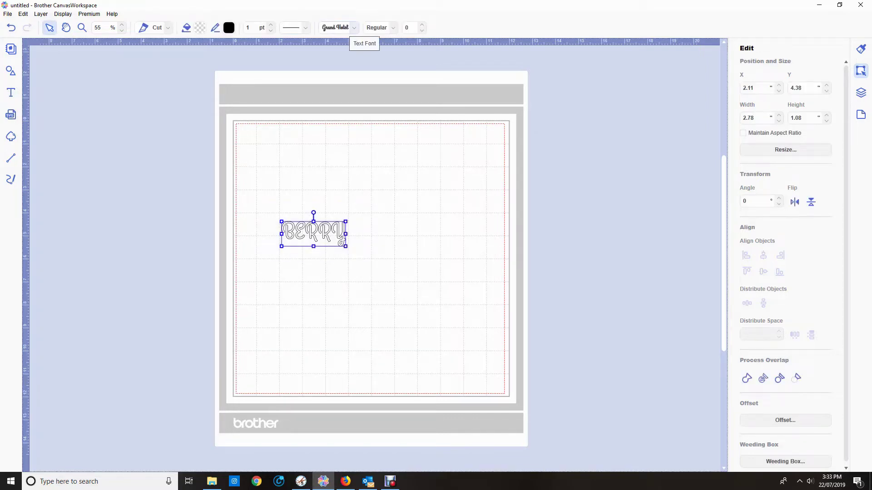
{"action": "left_click", "coordinate": [354, 28]}
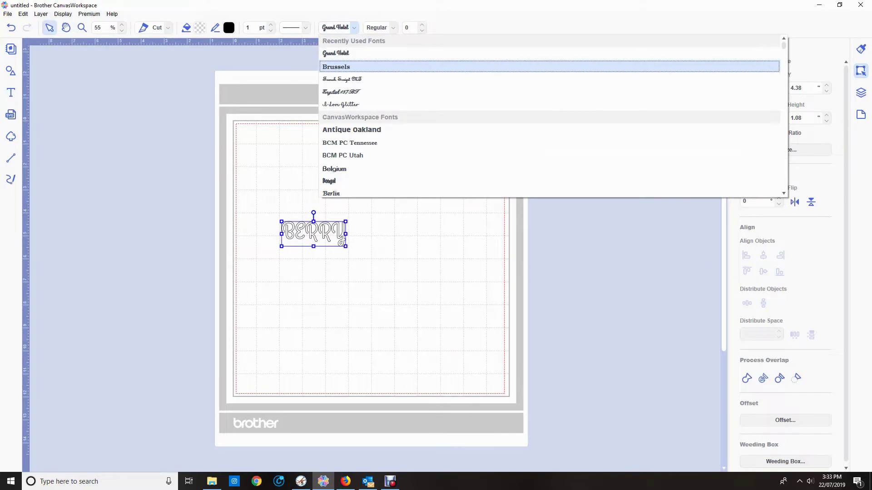
{"action": "key", "text": "Escape"}
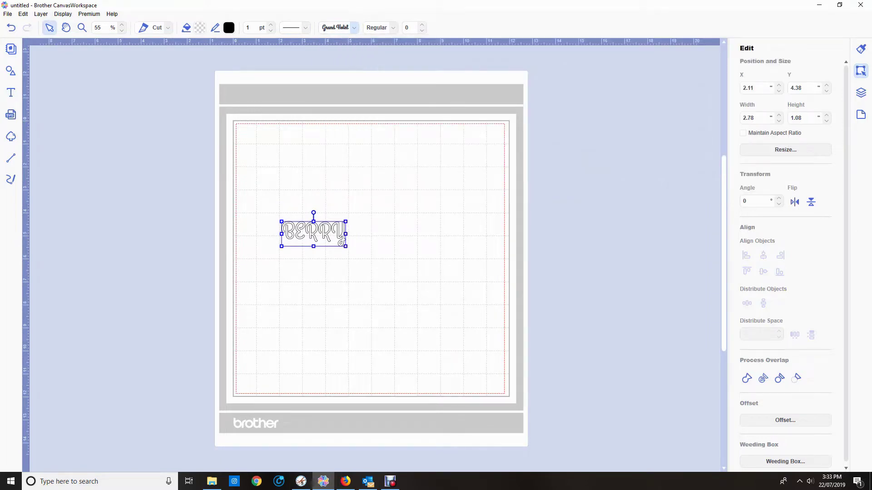
{"action": "left_click_drag", "start_coordinate": [324, 230], "coordinate": [319, 196]}
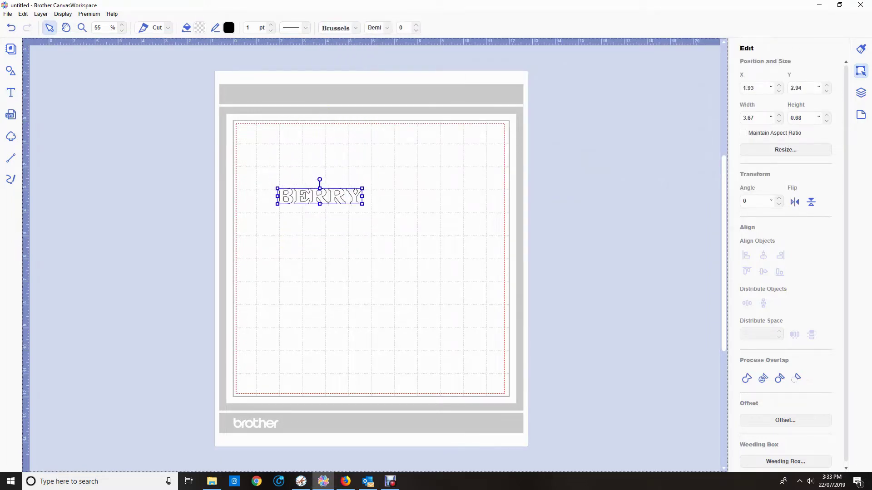
Step: Resize BERRY to 8.00 by 2.50 inches and move it up near the top of the mat
{"action": "double_click", "coordinate": [753, 117]}
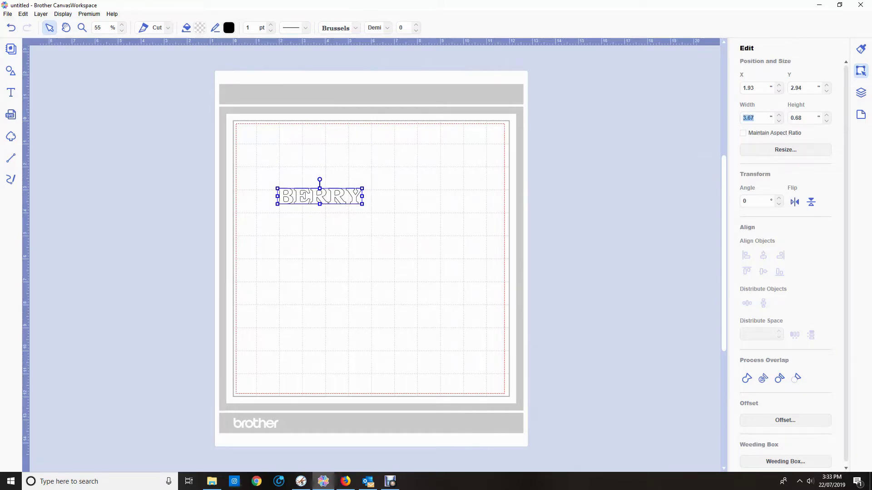
{"action": "type", "text": "8."}
{"action": "key", "text": "Tab"}
{"action": "type", "text": "2."}
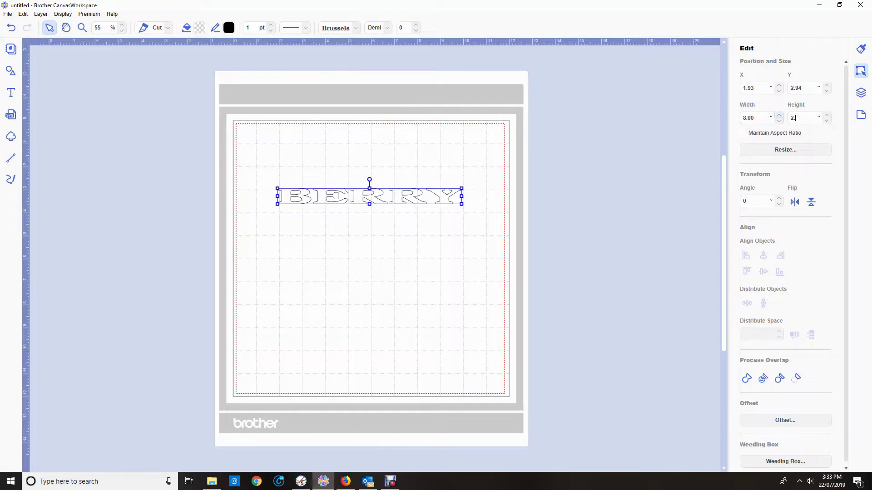
{"action": "type", "text": "5"}
{"action": "key", "text": "Return"}
{"action": "left_click_drag", "start_coordinate": [369, 217], "coordinate": [363, 174]}
{"action": "left_click", "coordinate": [10, 93]}
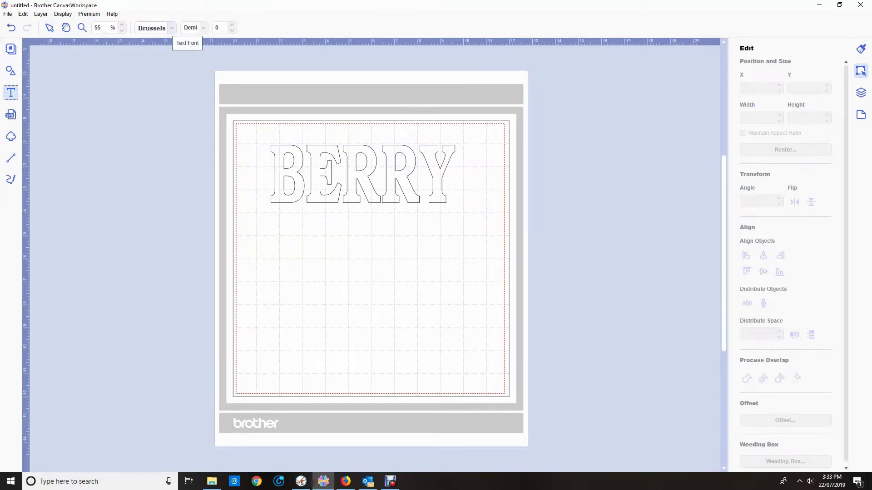
Step: Type a single 'L' in the Grand Hotel script font below BERRY
{"action": "left_click", "coordinate": [171, 27]}
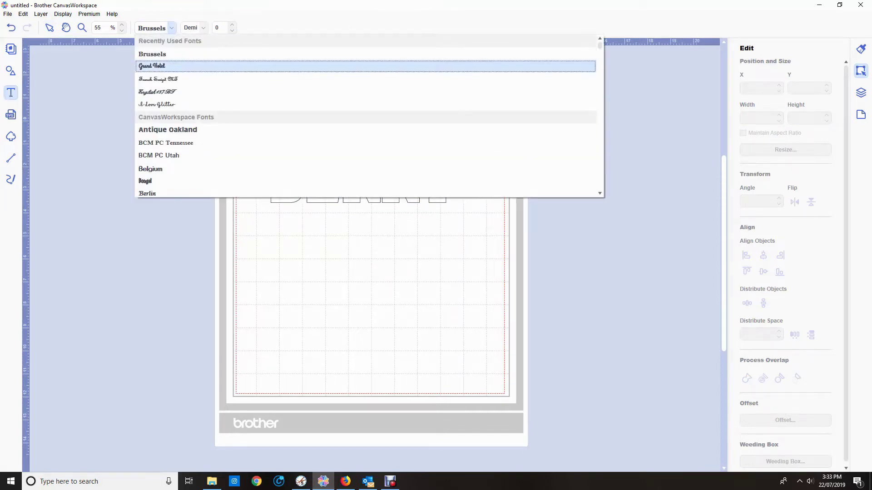
{"action": "key", "text": "Escape"}
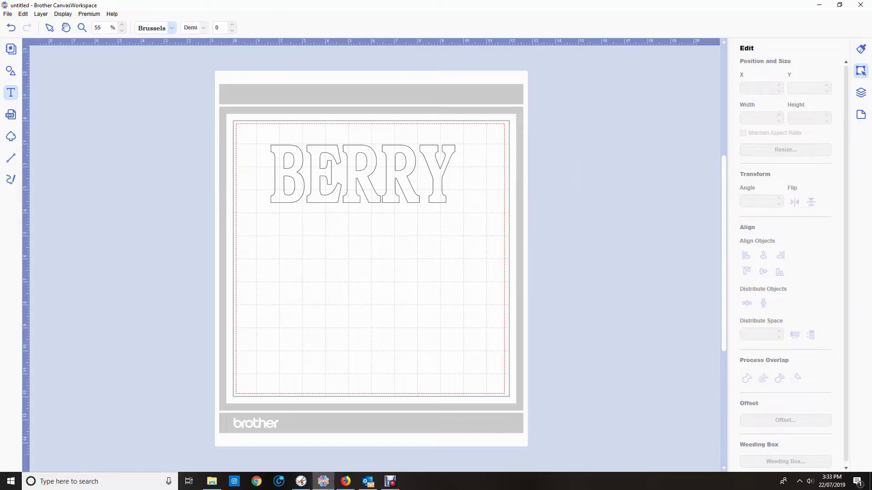
{"action": "left_click", "coordinate": [371, 300]}
{"action": "type", "text": "L"}
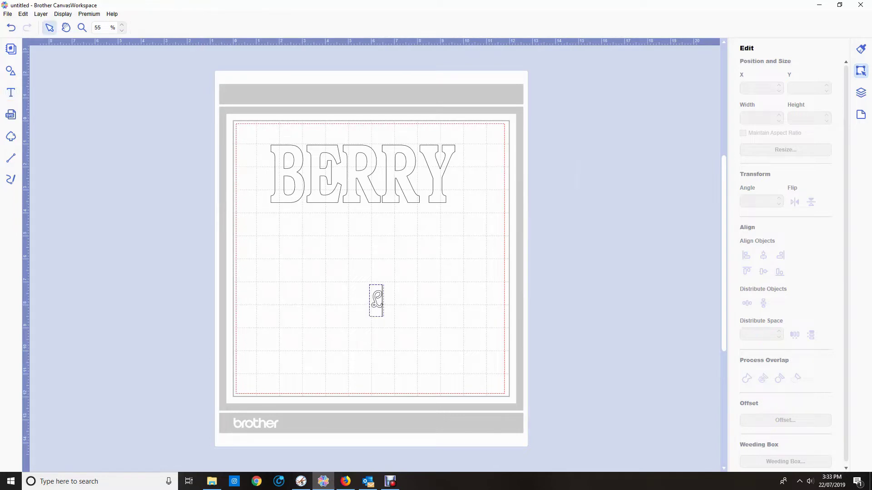
{"action": "type", "text": "e"}
{"action": "key", "text": "BackSpace"}
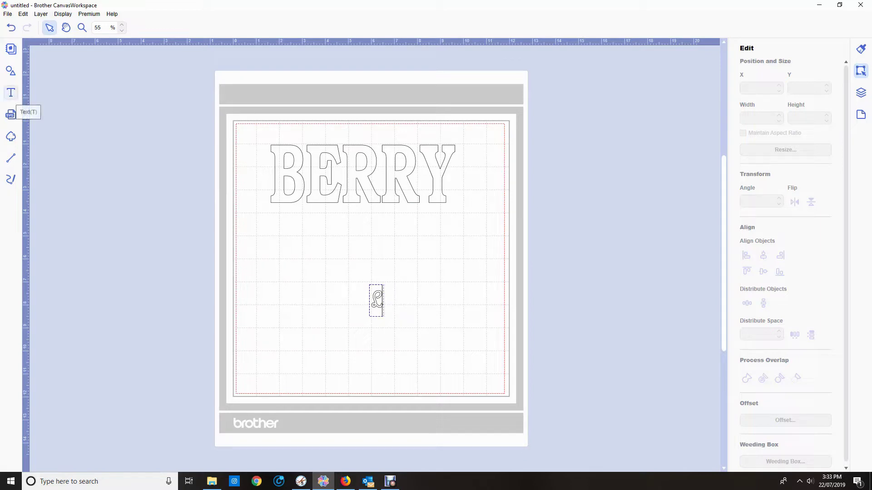
Step: Add a second text box reading 'esle' and weld it into one outline
{"action": "left_click", "coordinate": [11, 93]}
{"action": "left_click", "coordinate": [415, 328]}
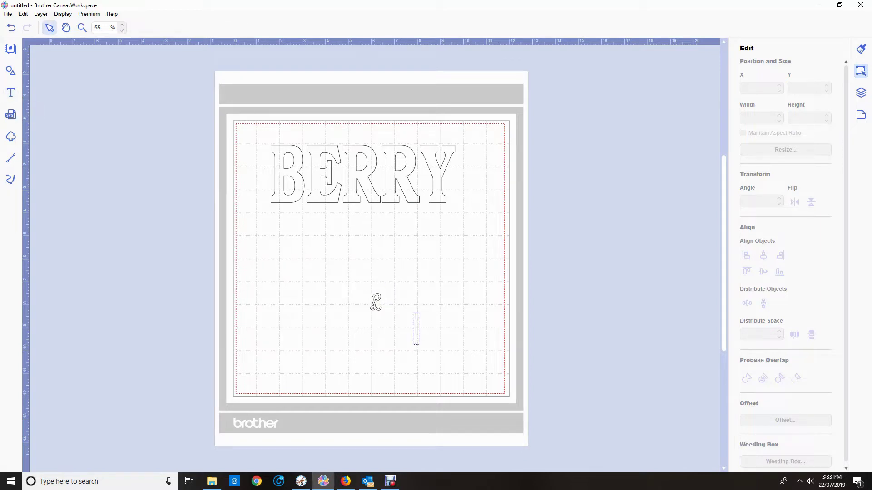
{"action": "type", "text": "esle"}
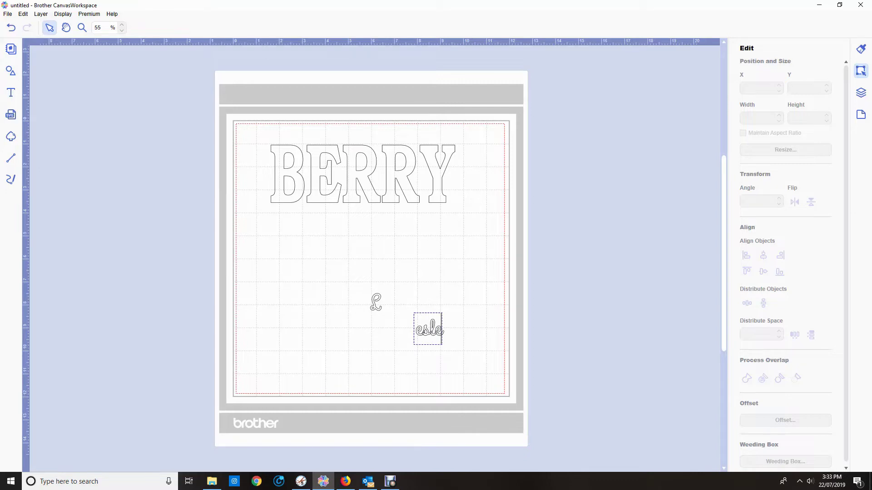
{"action": "key", "text": "Escape"}
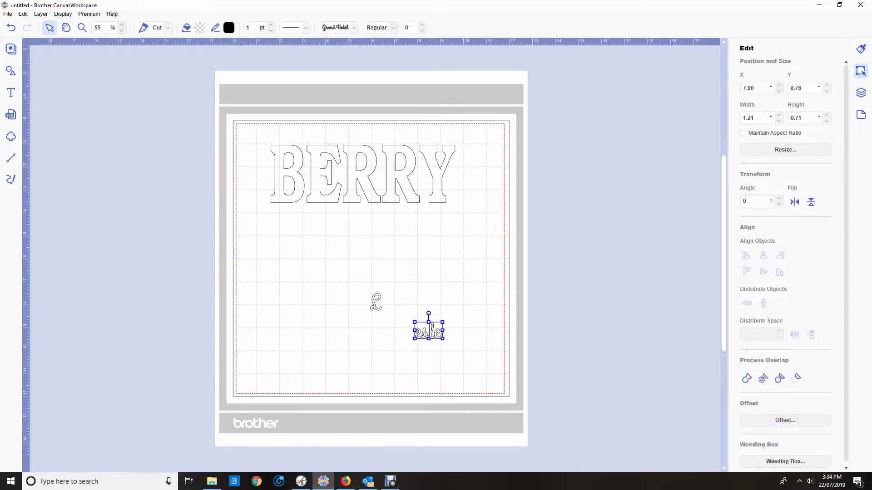
{"action": "left_click_drag", "start_coordinate": [402, 311], "coordinate": [461, 351]}
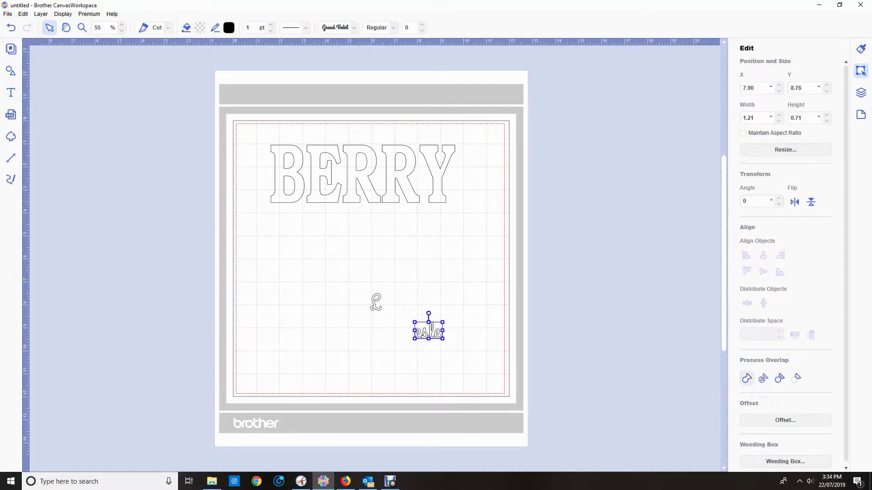
{"action": "left_click", "coordinate": [746, 379]}
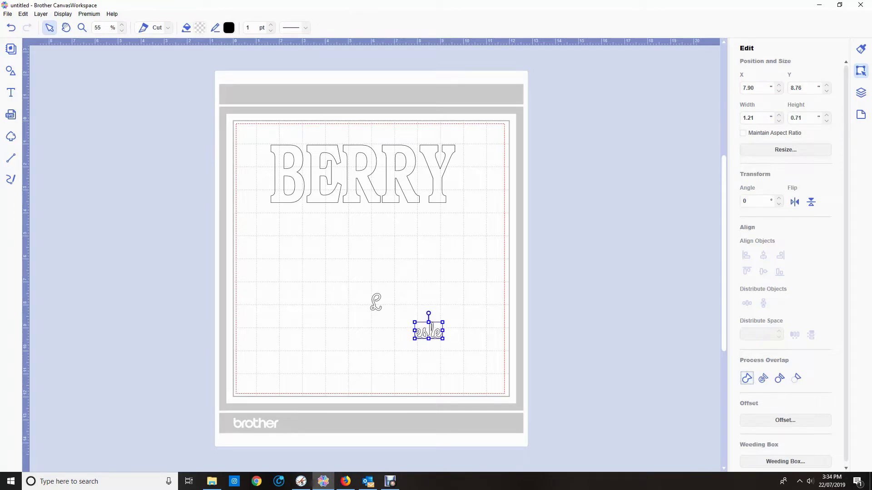
Step: Move 'esle' beside the L and align both pieces along their bottoms
{"action": "left_click_drag", "start_coordinate": [428, 330], "coordinate": [397, 303]}
{"action": "left_click_drag", "start_coordinate": [350, 277], "coordinate": [457, 341]}
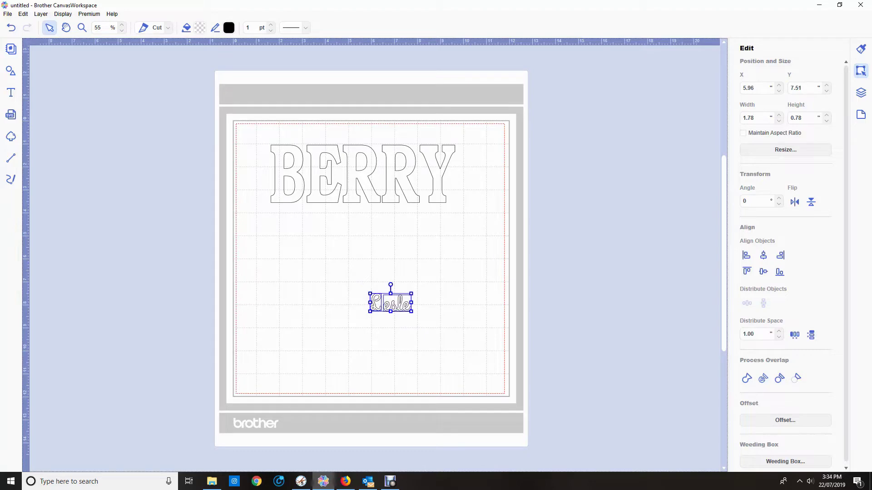
{"action": "left_click", "coordinate": [780, 272]}
{"action": "left_click", "coordinate": [456, 341]}
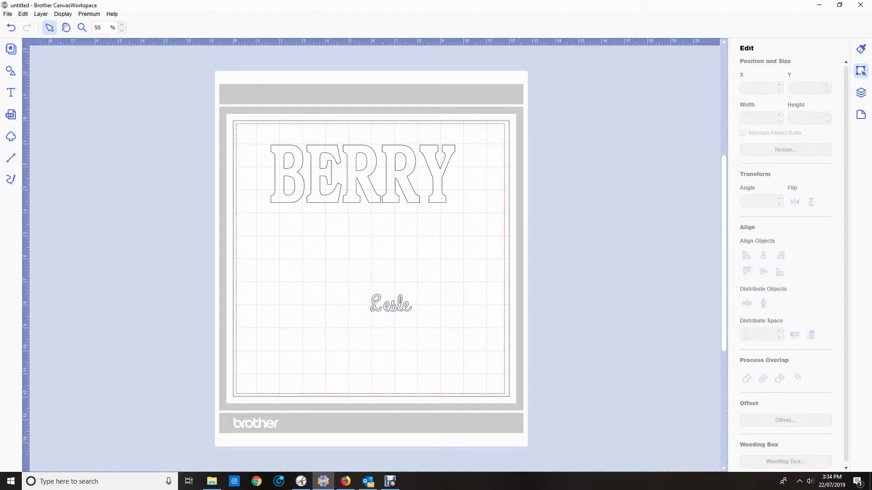
Step: Zoom in, nudge 'esle' left toward the L, and try a weld, then undo it
{"action": "left_click", "coordinate": [398, 304]}
{"action": "scroll", "coordinate": [398, 304], "scroll_direction": "up", "scroll_amount": 1}
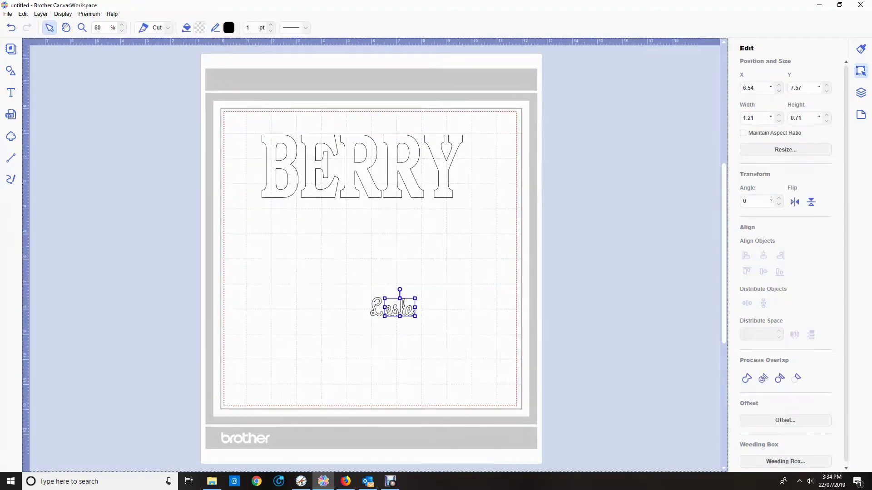
{"action": "scroll", "coordinate": [371, 257], "scroll_direction": "up", "scroll_amount": 5}
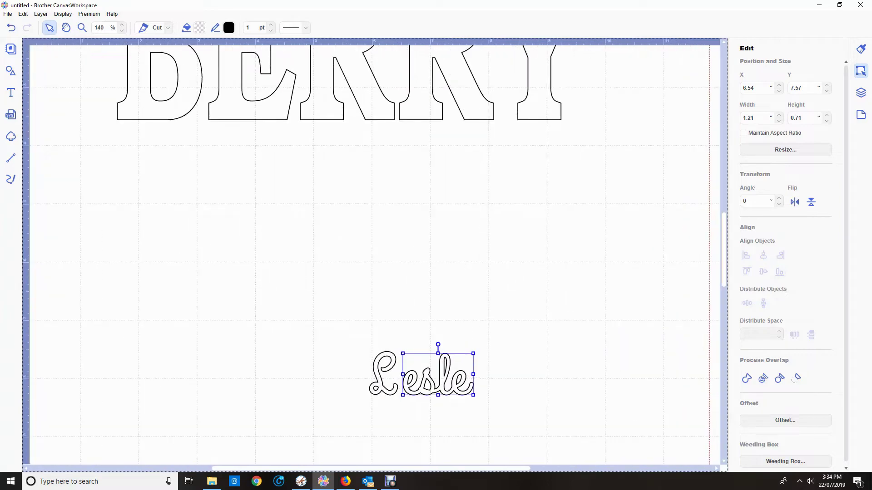
{"action": "key", "text": "Left"}
{"action": "key", "text": "Left"}
{"action": "key", "text": "Left"}
{"action": "key", "text": "Left"}
{"action": "key", "text": "Left"}
{"action": "key", "text": "Left"}
{"action": "key", "text": "Left"}
{"action": "key", "text": "Left"}
{"action": "key", "text": "Left"}
{"action": "key", "text": "Left"}
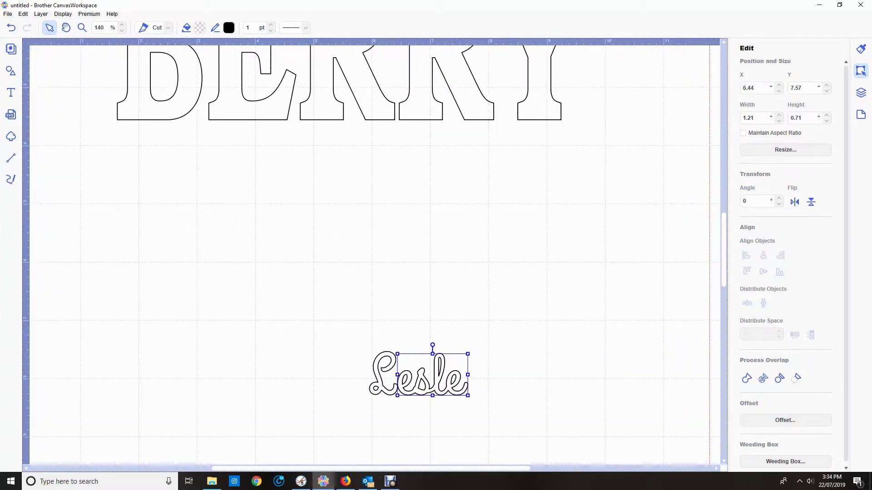
{"action": "key", "text": "Left"}
{"action": "key", "text": "Left"}
{"action": "key", "text": "Left"}
{"action": "key", "text": "Left"}
{"action": "key", "text": "Left"}
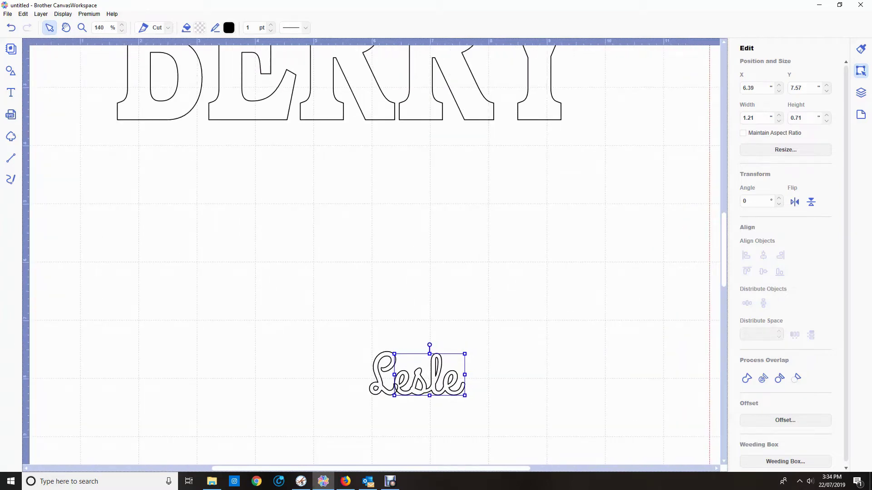
{"action": "left_click_drag", "start_coordinate": [348, 328], "coordinate": [491, 413]}
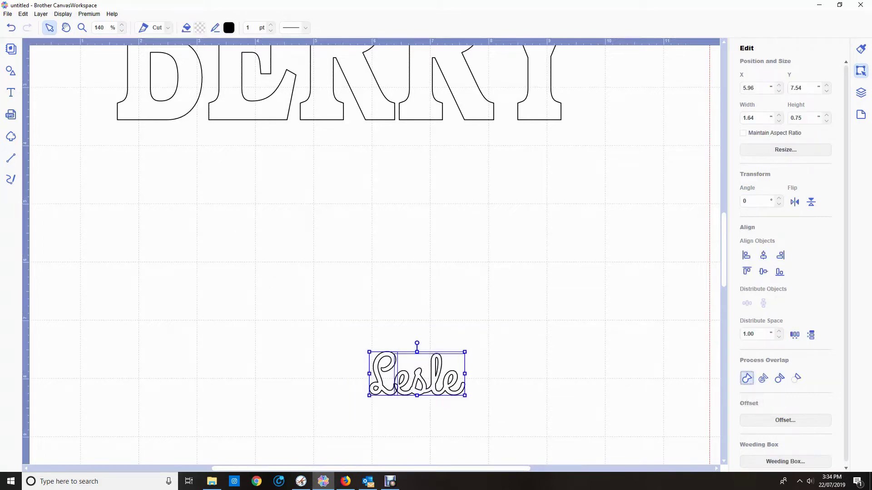
{"action": "left_click", "coordinate": [747, 378]}
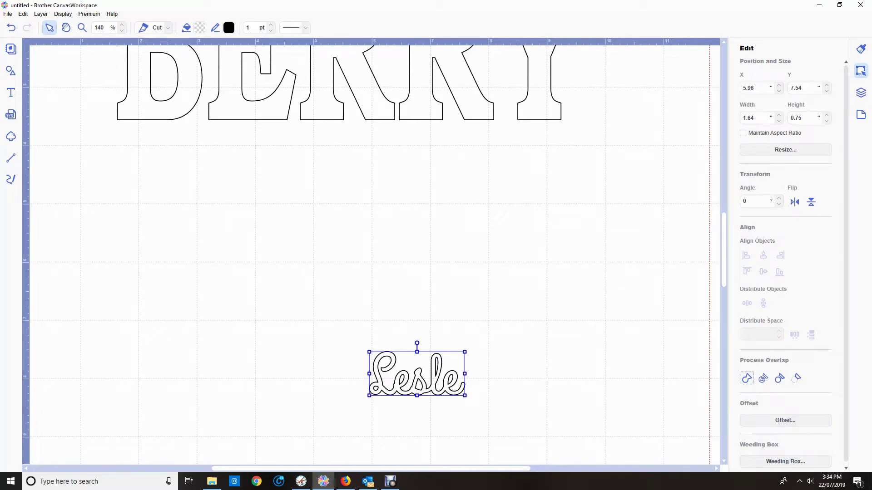
{"action": "key", "text": "ctrl+z"}
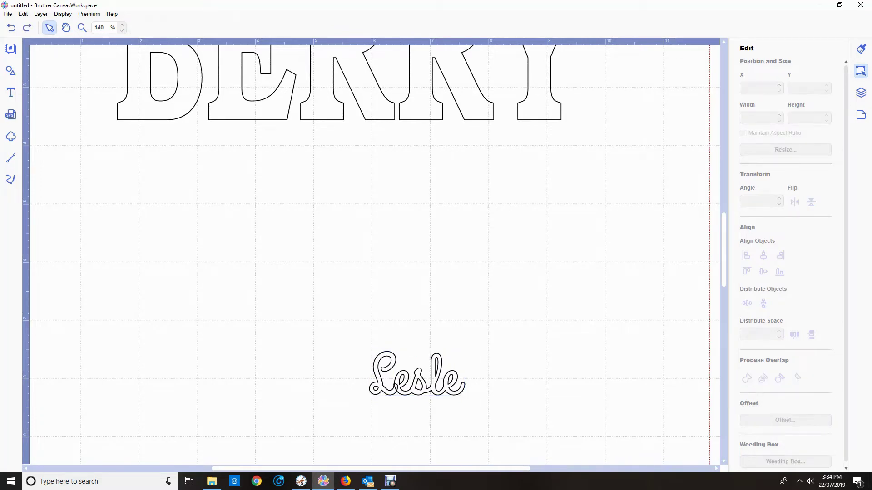
Step: Nudge 'esle' slightly closer, weld both pieces into Lesle, and move it beneath BERRY
{"action": "left_click", "coordinate": [429, 375]}
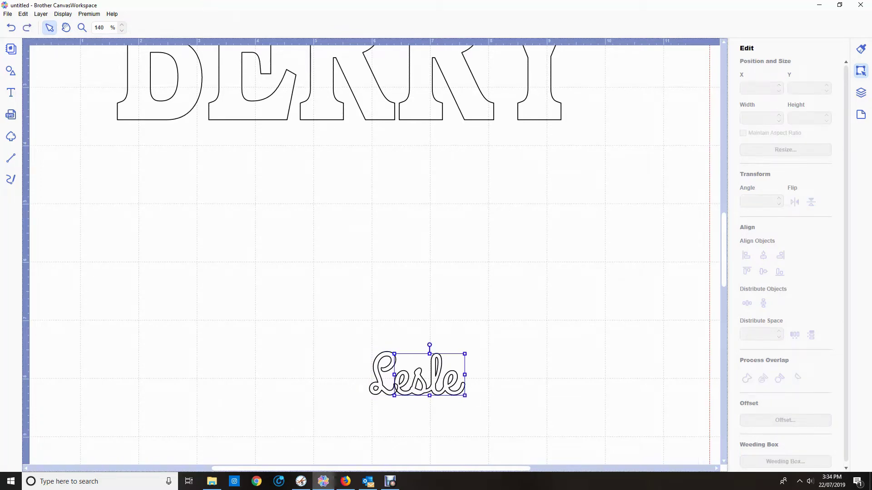
{"action": "key", "text": "Left"}
{"action": "key", "text": "Left"}
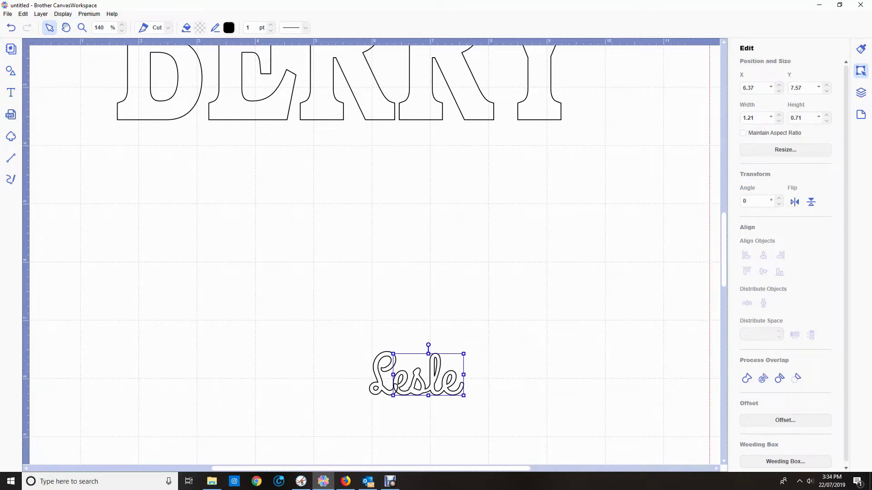
{"action": "left_click_drag", "start_coordinate": [334, 323], "coordinate": [491, 410]}
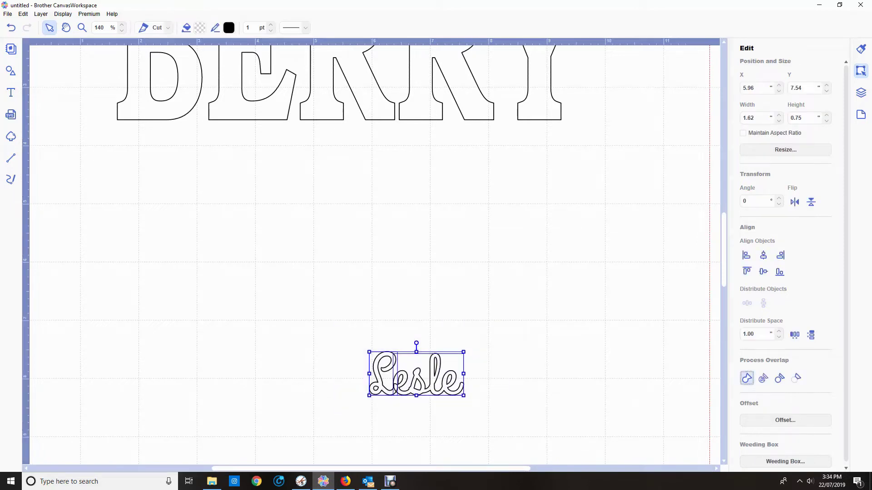
{"action": "left_click", "coordinate": [747, 378]}
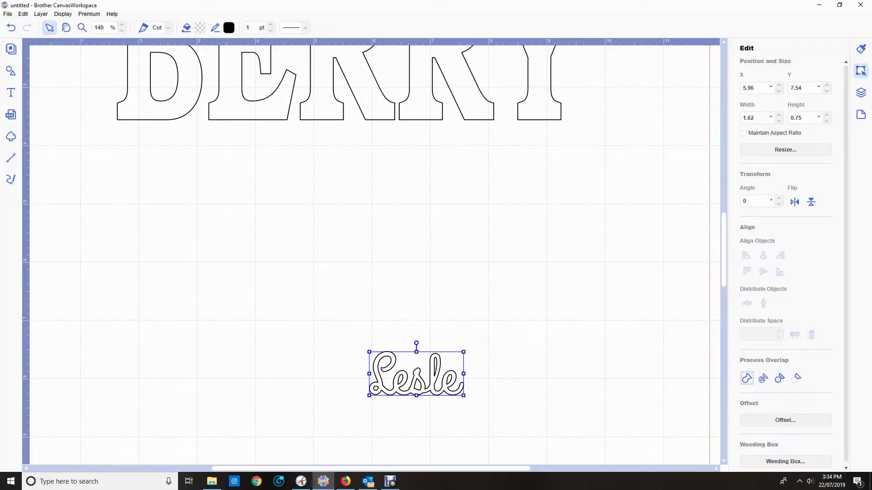
{"action": "left_click_drag", "start_coordinate": [417, 373], "coordinate": [363, 246]}
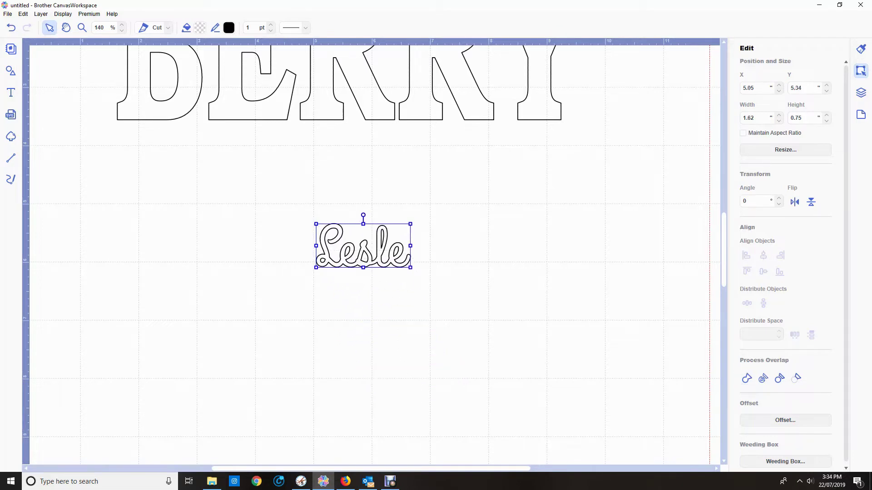
{"action": "scroll", "coordinate": [371, 255], "scroll_direction": "down", "scroll_amount": 6}
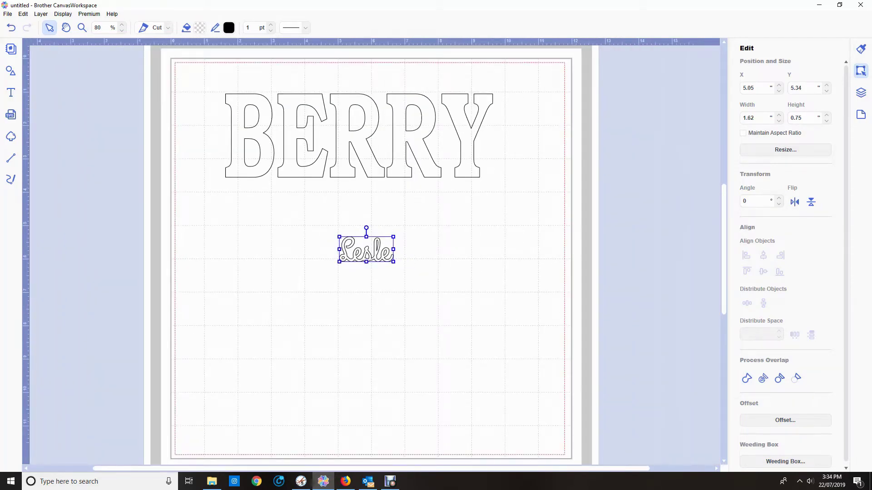
Step: Add a heart-swash flourish ('_') in the I Love Glitter font below Lesle
{"action": "left_click", "coordinate": [11, 93]}
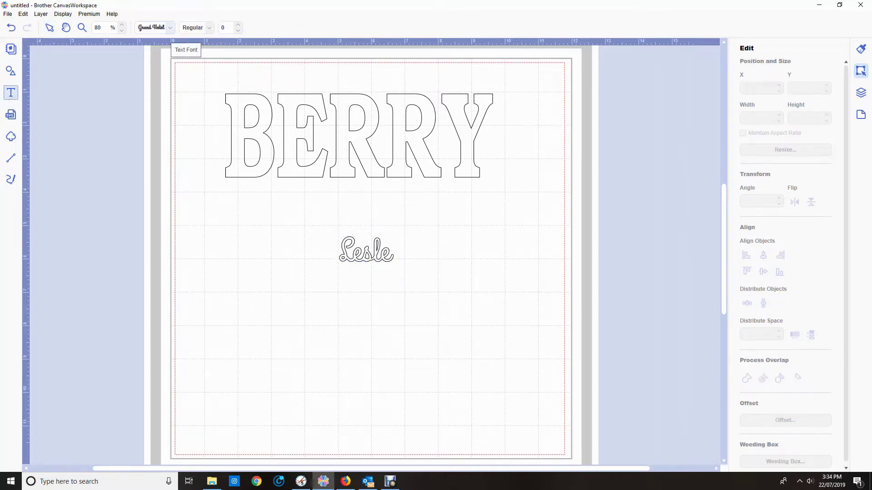
{"action": "left_click", "coordinate": [170, 28]}
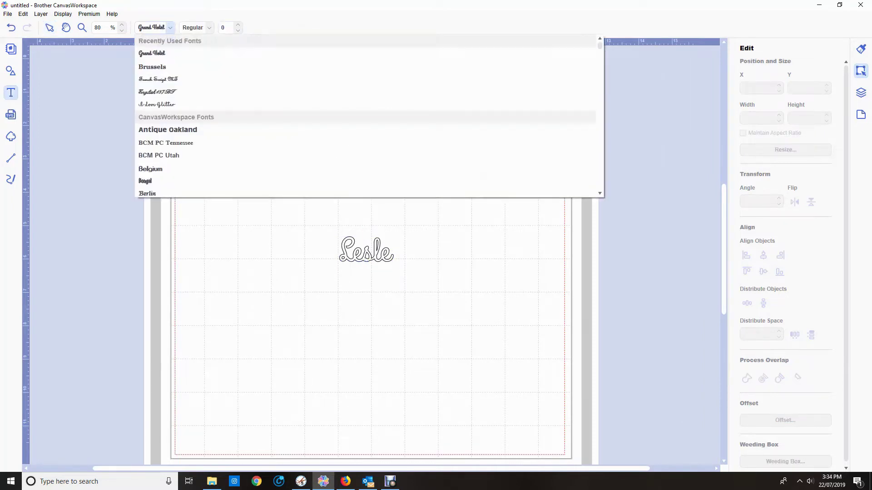
{"action": "left_click", "coordinate": [156, 104]}
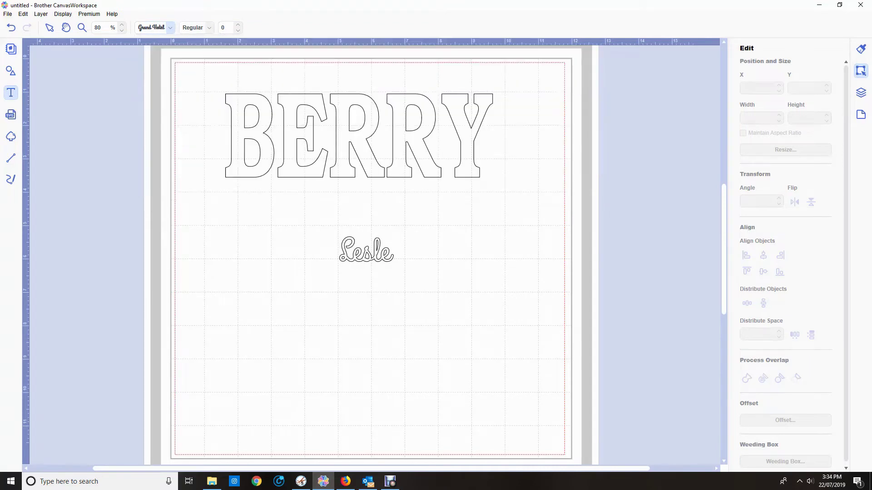
{"action": "left_click", "coordinate": [325, 349]}
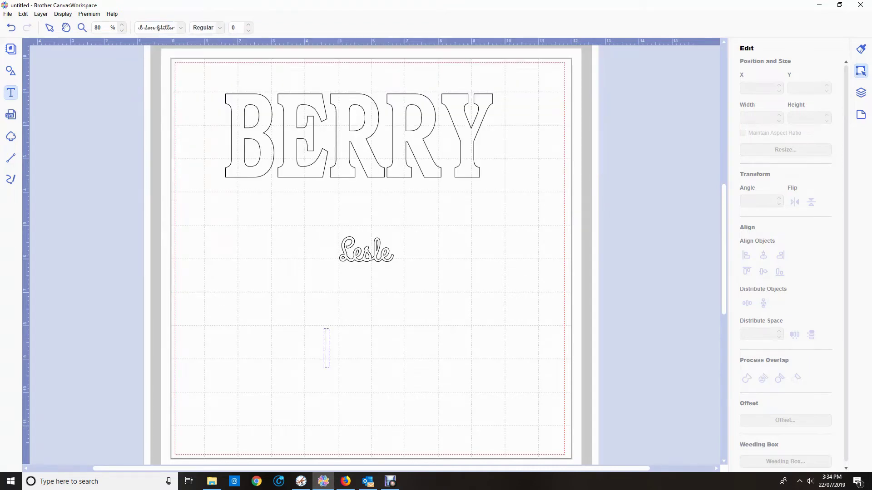
{"action": "type", "text": "_"}
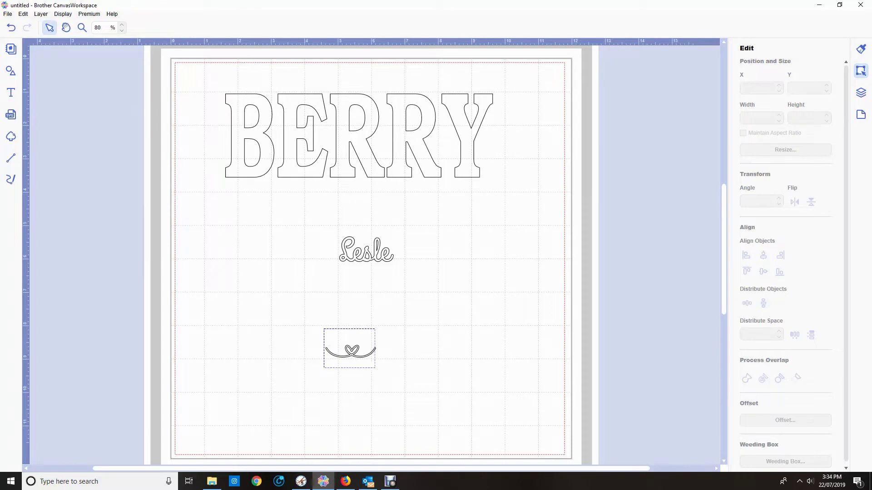
{"action": "key", "text": "Escape"}
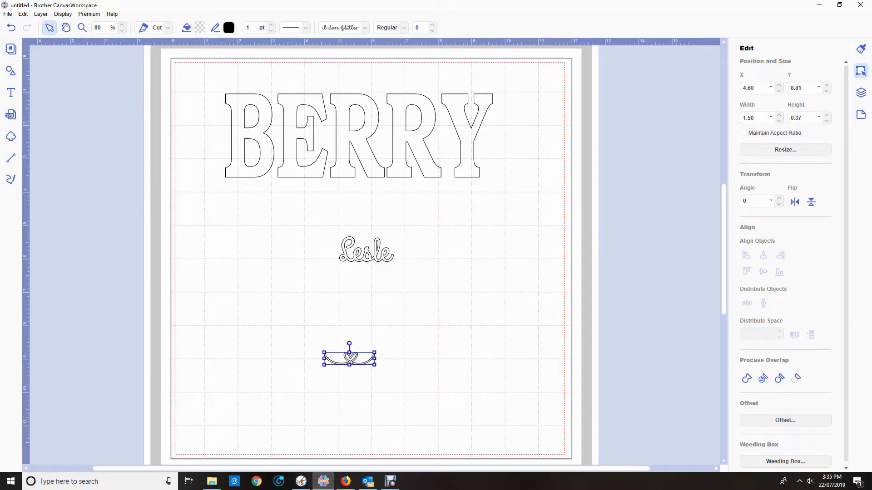
Step: Place the flourish beside Lesle, undoing its resizes and keeping the move
{"action": "left_click_drag", "start_coordinate": [349, 364], "coordinate": [316, 275]}
{"action": "key", "text": "Escape"}
{"action": "key", "text": "Escape"}
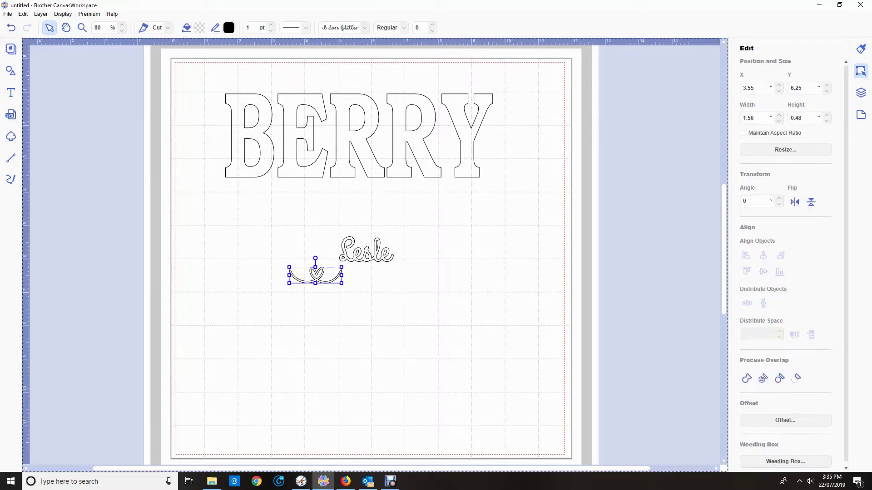
{"action": "key", "text": "ctrl+z"}
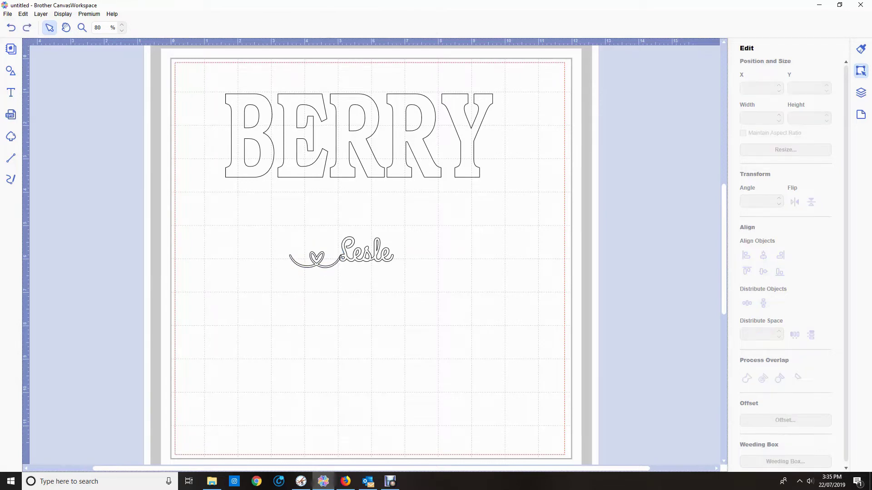
{"action": "key", "text": "ctrl+z"}
{"action": "key", "text": "ctrl+z"}
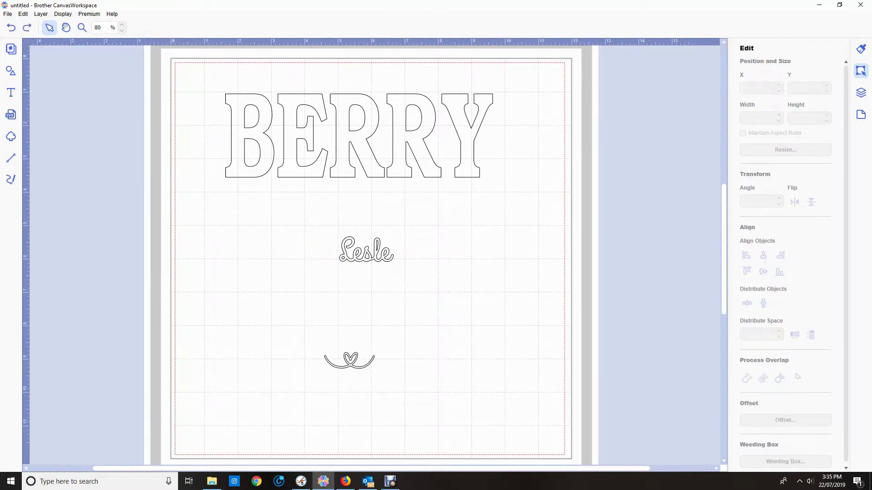
{"action": "key", "text": "ctrl+z"}
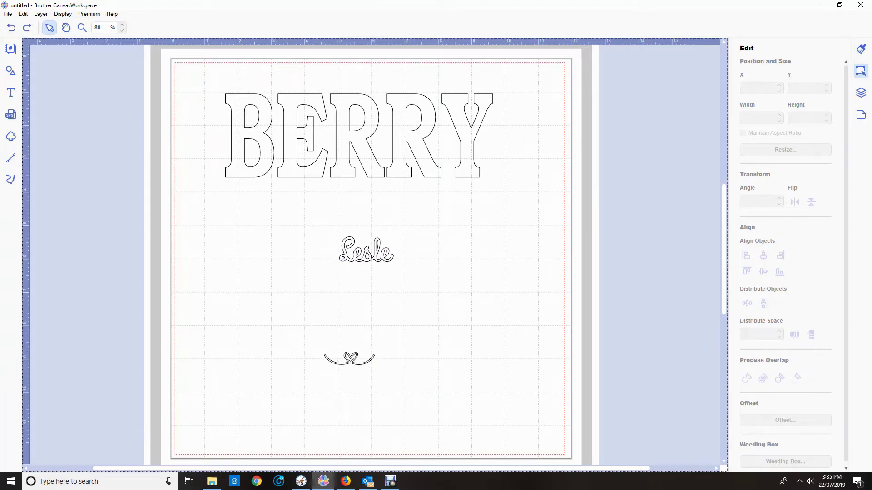
{"action": "key", "text": "ctrl+y"}
{"action": "key", "text": "ctrl+y"}
{"action": "key", "text": "ctrl+y"}
{"action": "key", "text": "ctrl+y"}
{"action": "key", "text": "ctrl+y"}
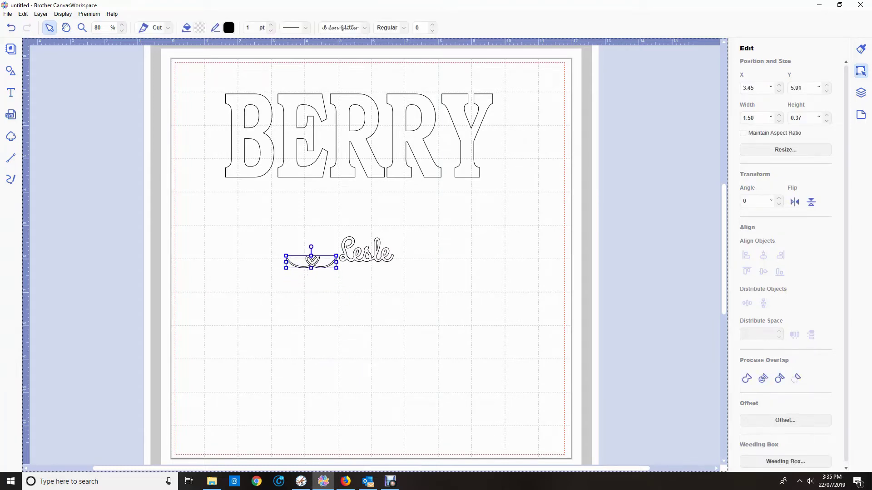
Step: Nudge the single flourish slightly left and up next to Lesle
{"action": "key", "text": "Left"}
{"action": "key", "text": "Up"}
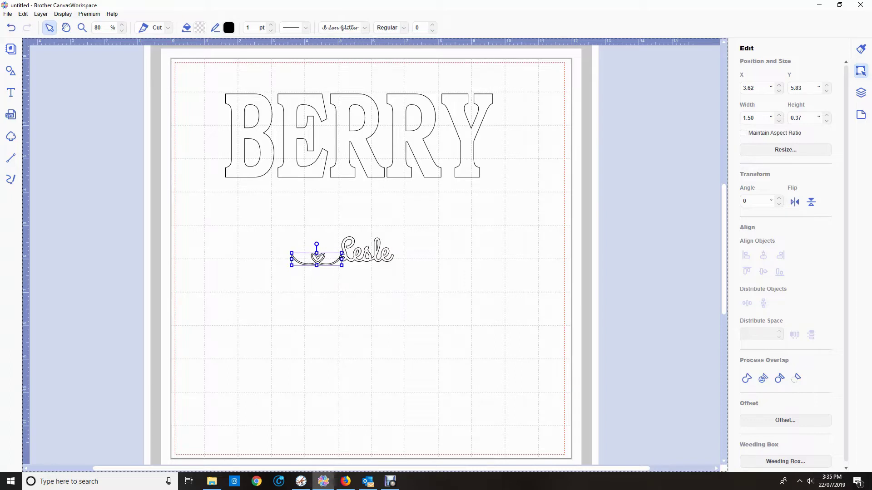
{"action": "key", "text": "Escape"}
{"action": "left_click", "coordinate": [317, 258]}
Step: Type a two-heart '~~' border near the page bottom and delete the single flourish
{"action": "left_click", "coordinate": [11, 92]}
{"action": "left_click", "coordinate": [262, 394]}
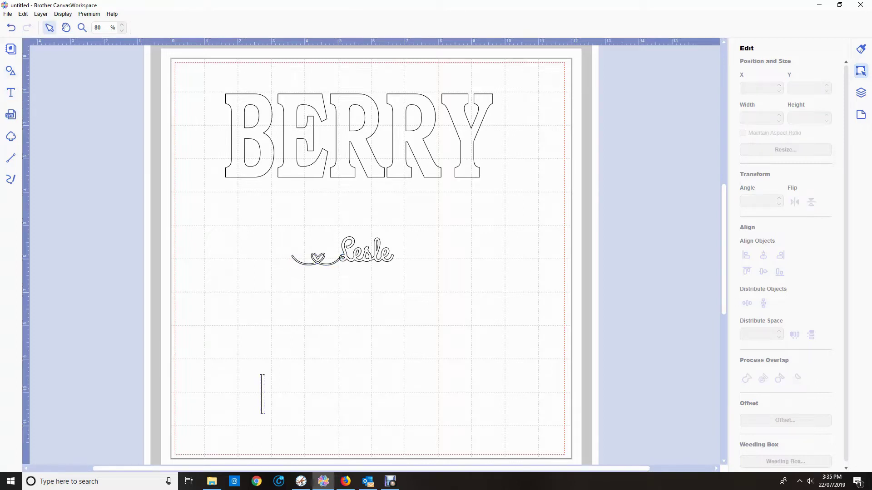
{"action": "type", "text": "~~"}
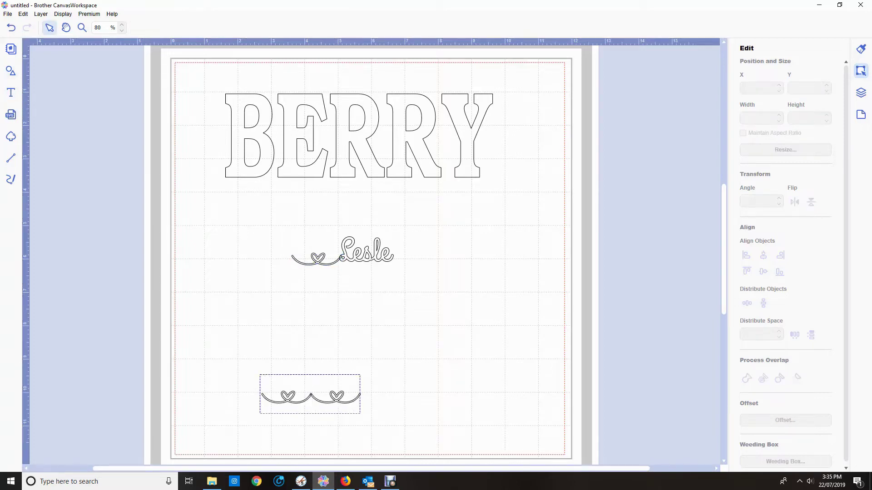
{"action": "key", "text": "Escape"}
{"action": "left_click", "coordinate": [317, 259]}
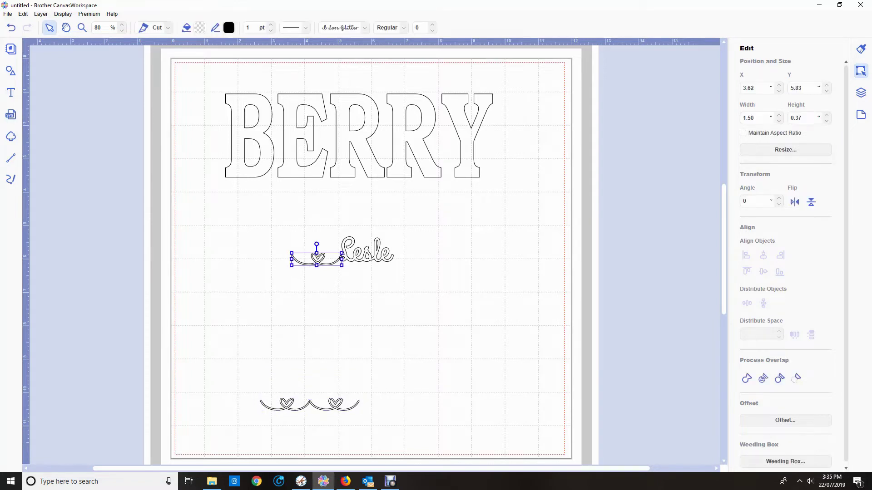
{"action": "key", "text": "Delete"}
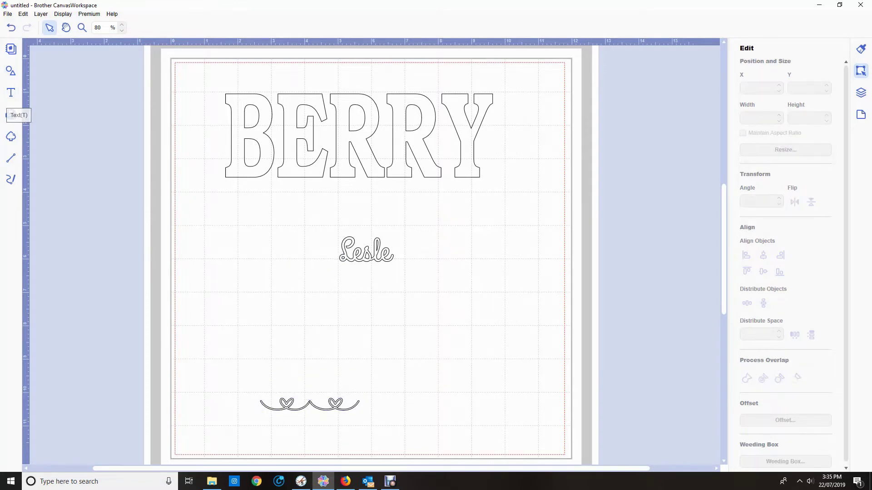
Step: Weld the two-heart border, duplicate it, and place one copy on each side of Lesle
{"action": "left_click_drag", "start_coordinate": [232, 359], "coordinate": [375, 425]}
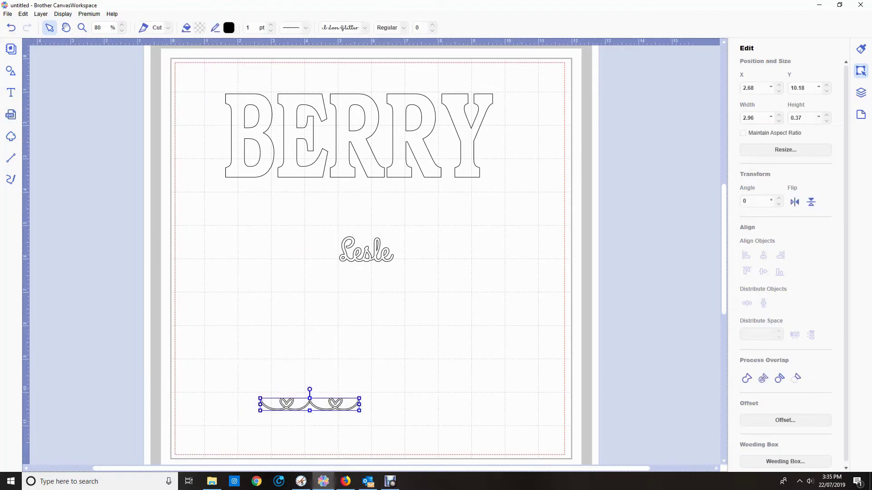
{"action": "left_click", "coordinate": [746, 378]}
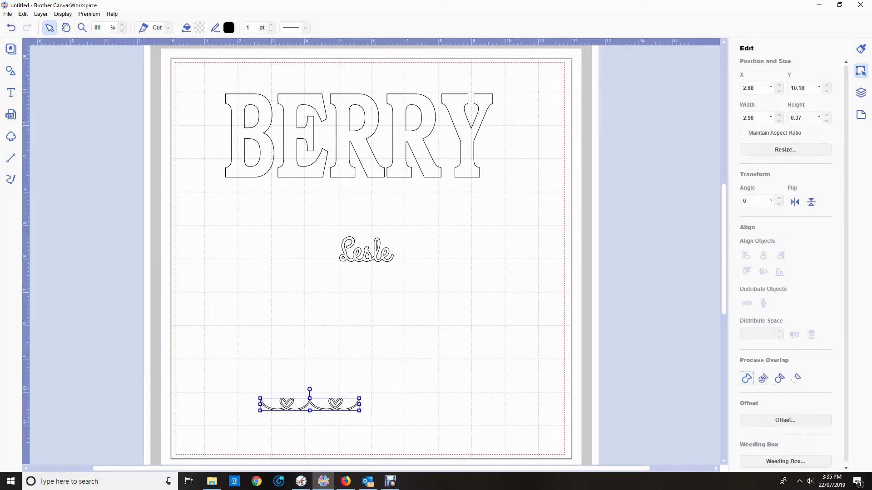
{"action": "key", "text": "ctrl+d"}
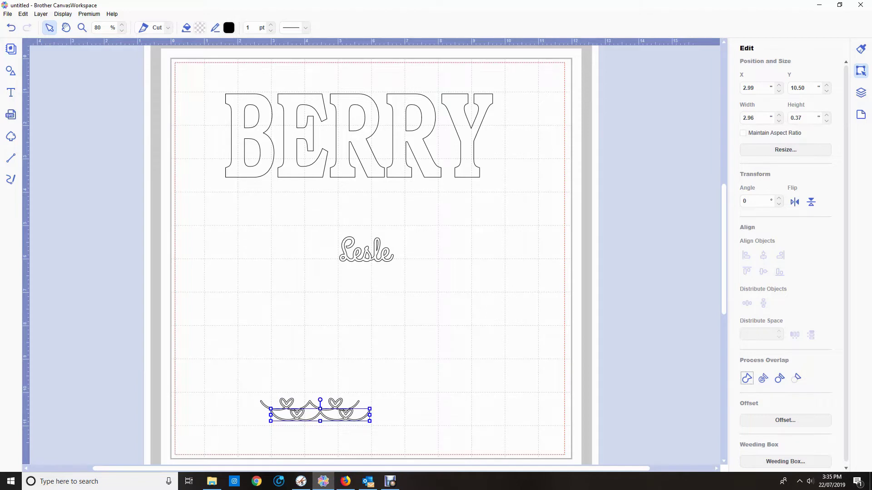
{"action": "left_click_drag", "start_coordinate": [320, 415], "coordinate": [441, 257]}
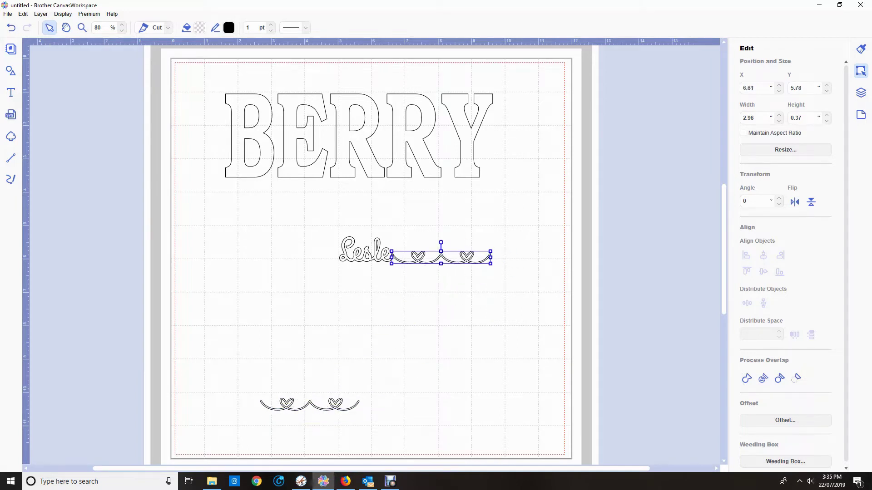
{"action": "left_click", "coordinate": [334, 404]}
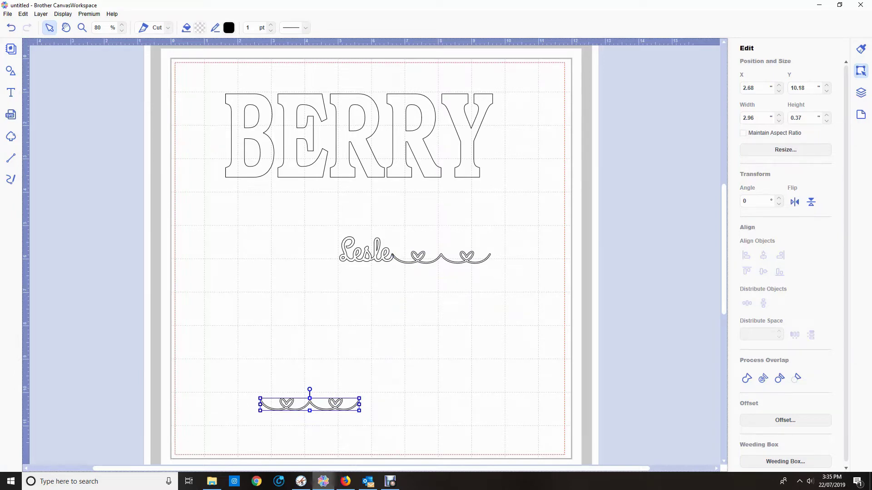
{"action": "left_click_drag", "start_coordinate": [286, 403], "coordinate": [269, 257]}
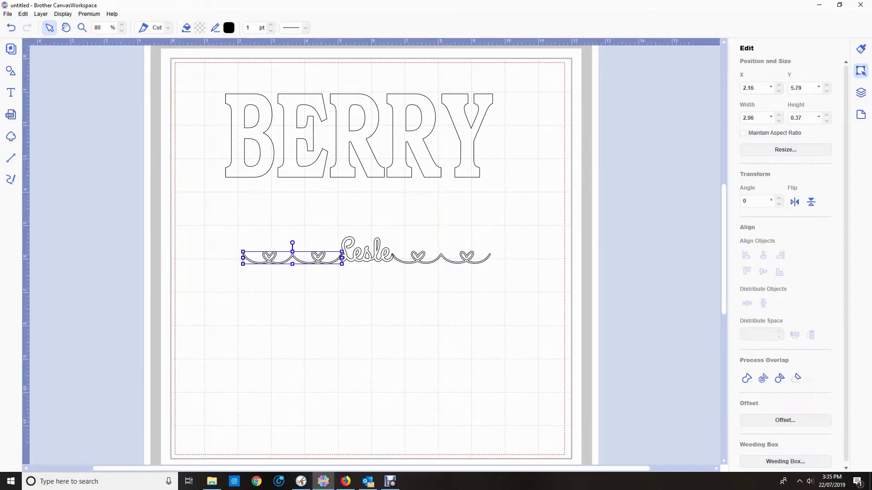
{"action": "key", "text": "Down"}
Step: Align the two heart borders along their bottoms
{"action": "scroll", "coordinate": [370, 247], "scroll_direction": "up", "scroll_amount": 12}
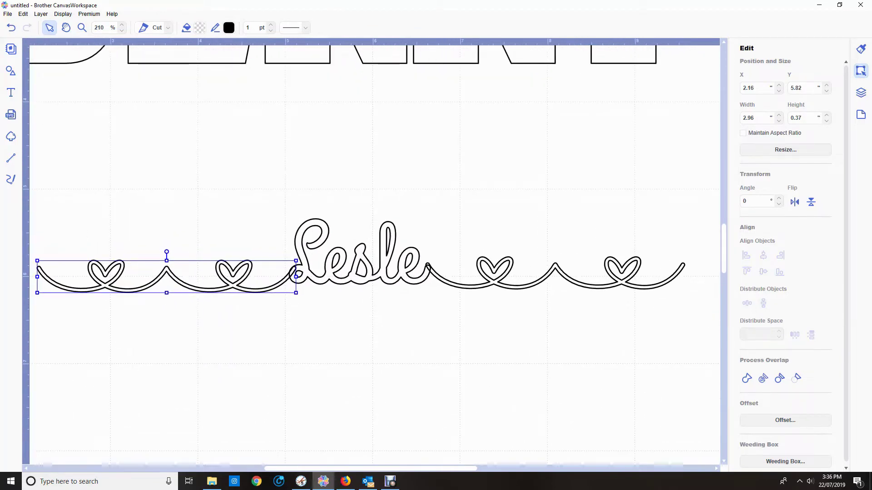
{"action": "left_click", "coordinate": [494, 282], "text": "shift"}
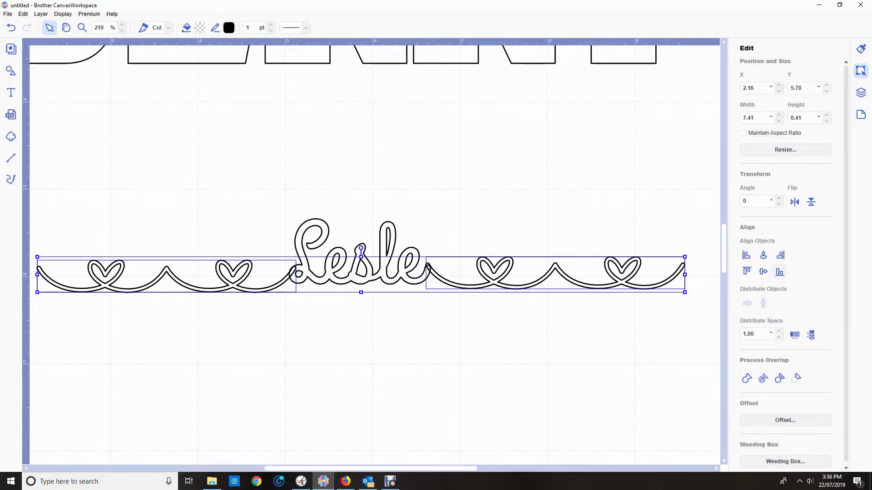
{"action": "left_click", "coordinate": [779, 272]}
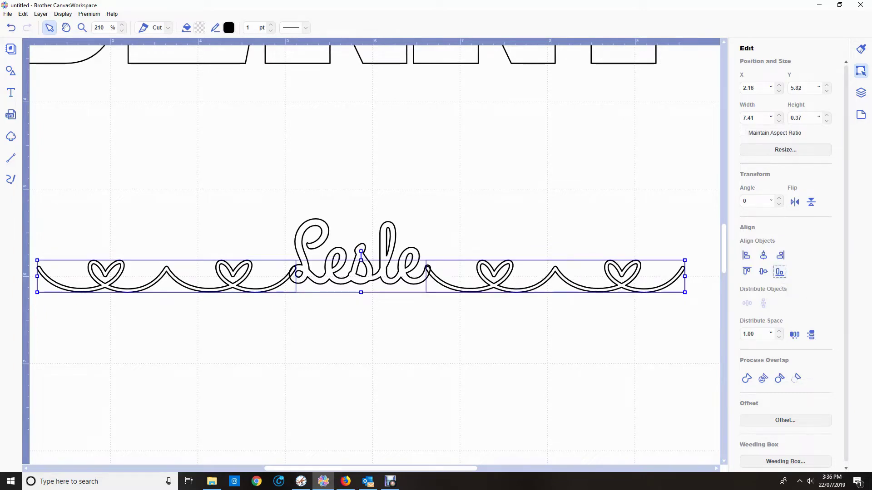
{"action": "key", "text": "Escape"}
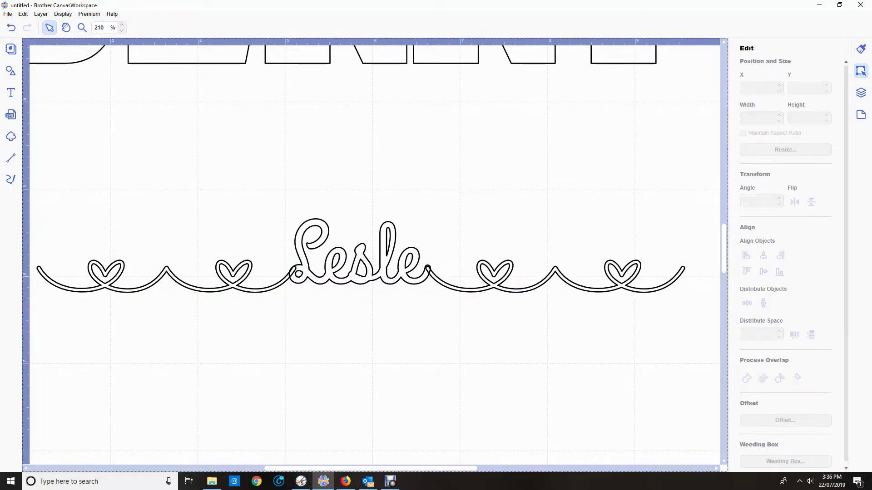
Step: Weld both borders and Lesle into one 7.41 by 0.84 inch outline
{"action": "left_click_drag", "start_coordinate": [31, 207], "coordinate": [706, 327]}
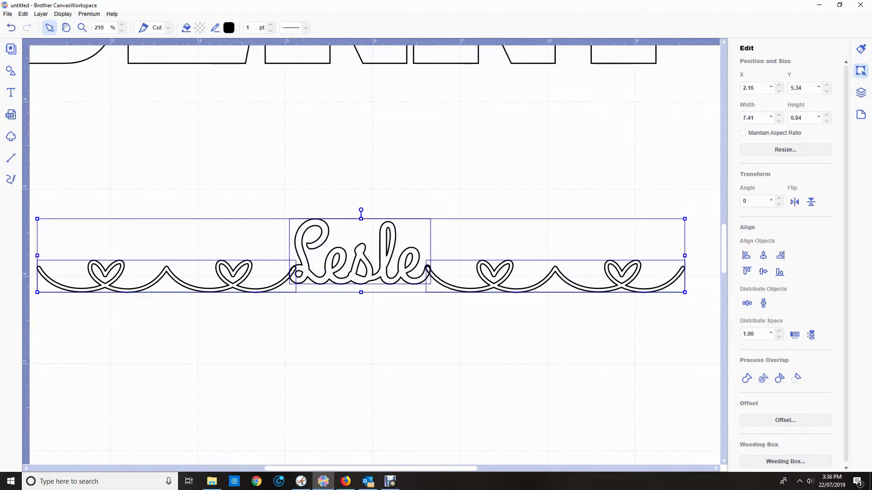
{"action": "left_click", "coordinate": [747, 378]}
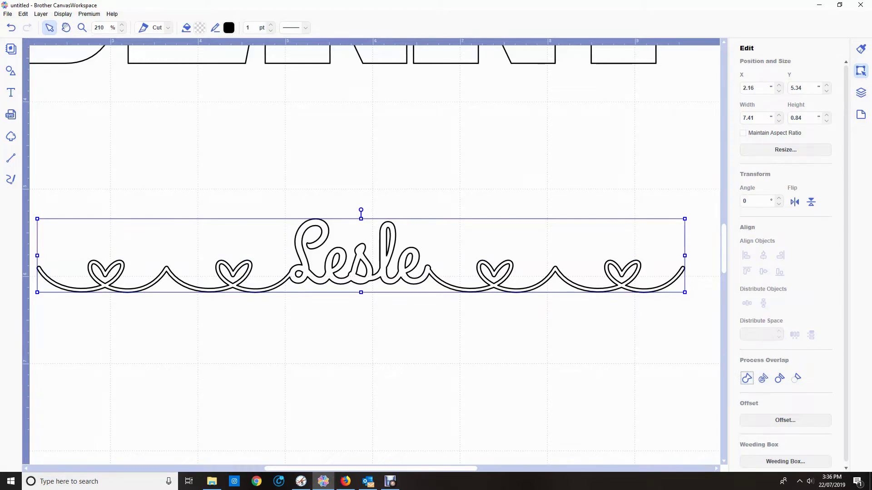
{"action": "scroll", "coordinate": [370, 255], "scroll_direction": "down", "scroll_amount": 11}
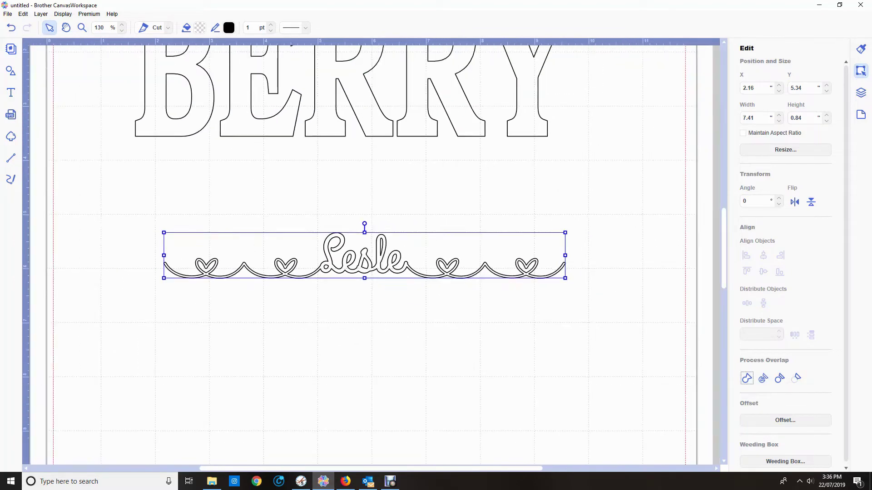
{"action": "scroll", "coordinate": [366, 255], "scroll_direction": "down", "scroll_amount": 2}
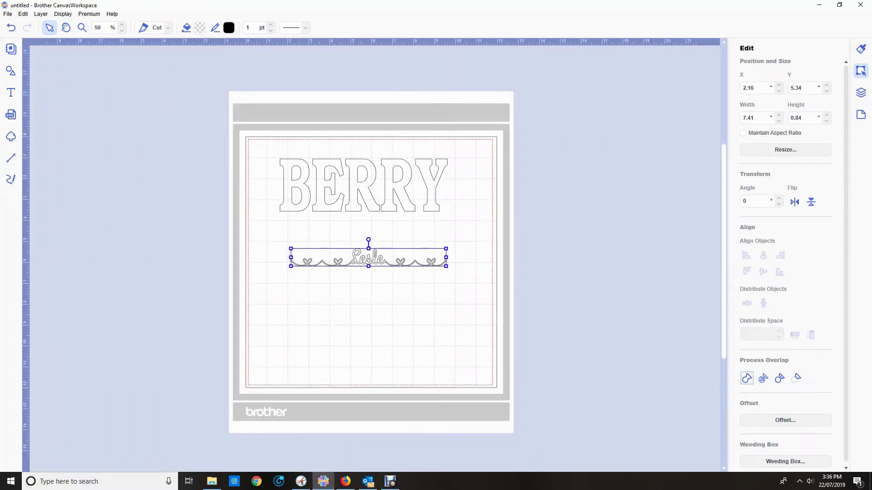
Step: Rename the SHAPE layer to 'Lesle' and the TEXT layer to 'Berry'
{"action": "left_click", "coordinate": [861, 93]}
{"action": "double_click", "coordinate": [757, 67]}
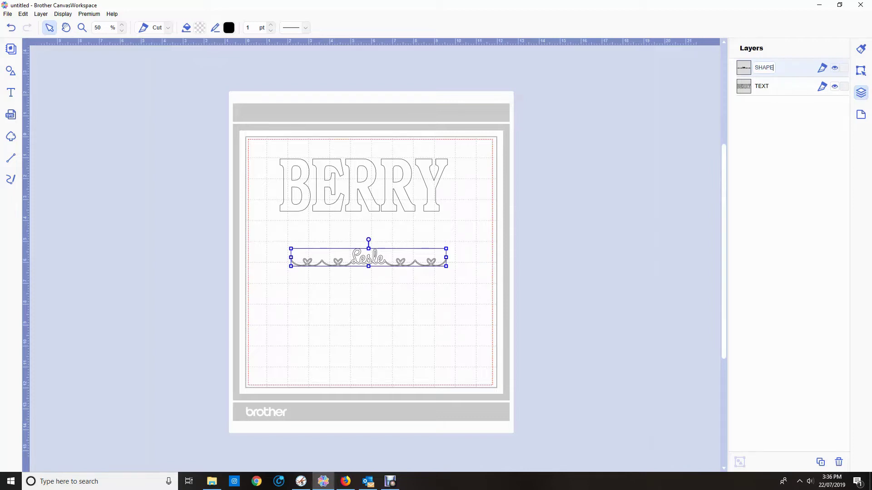
{"action": "key", "text": "ctrl+a"}
{"action": "type", "text": "Lesle"}
{"action": "double_click", "coordinate": [761, 86]}
{"action": "key", "text": "ctrl+a"}
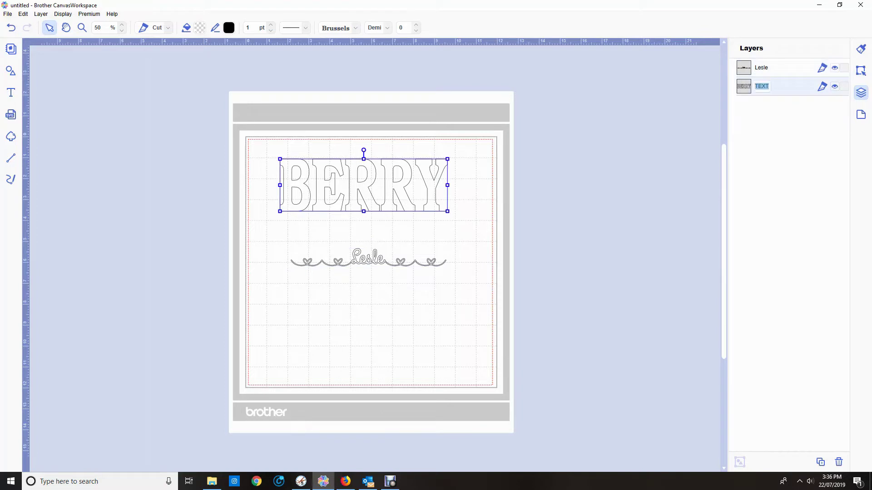
{"action": "type", "text": "Berry"}
{"action": "key", "text": "Return"}
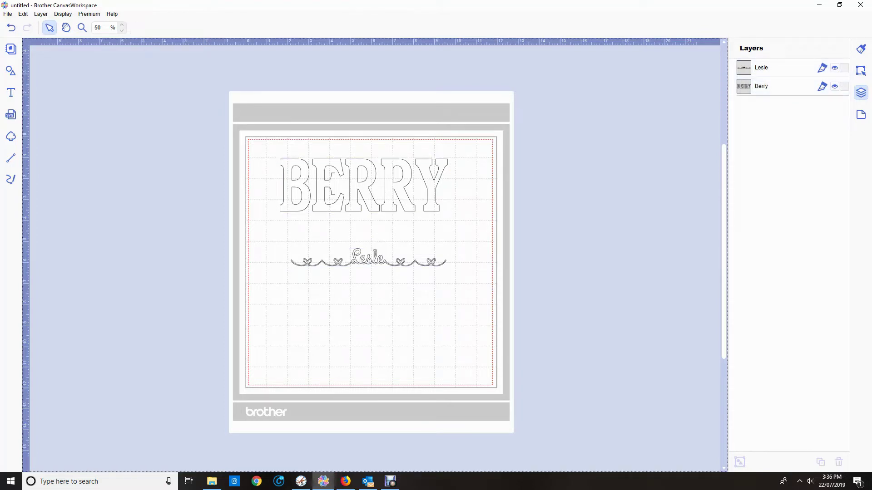
Step: Move the Lesle garland onto the middle of BERRY, trying an 8.5 width then undoing it
{"action": "left_click_drag", "start_coordinate": [369, 257], "coordinate": [357, 186]}
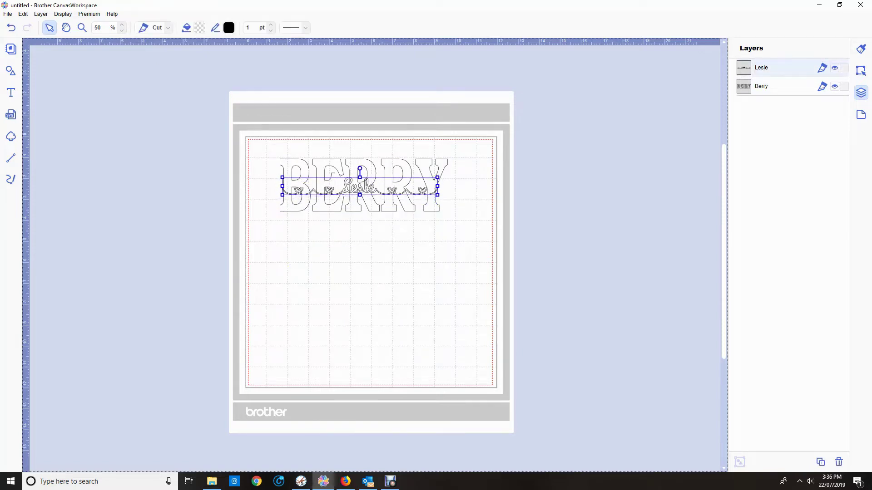
{"action": "left_click", "coordinate": [860, 70]}
{"action": "double_click", "coordinate": [749, 118]}
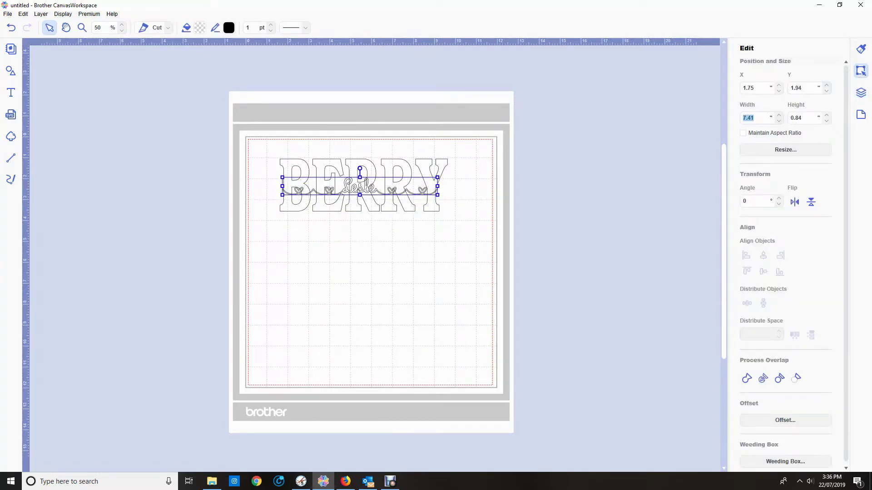
{"action": "type", "text": "8.5"}
{"action": "key", "text": "Return"}
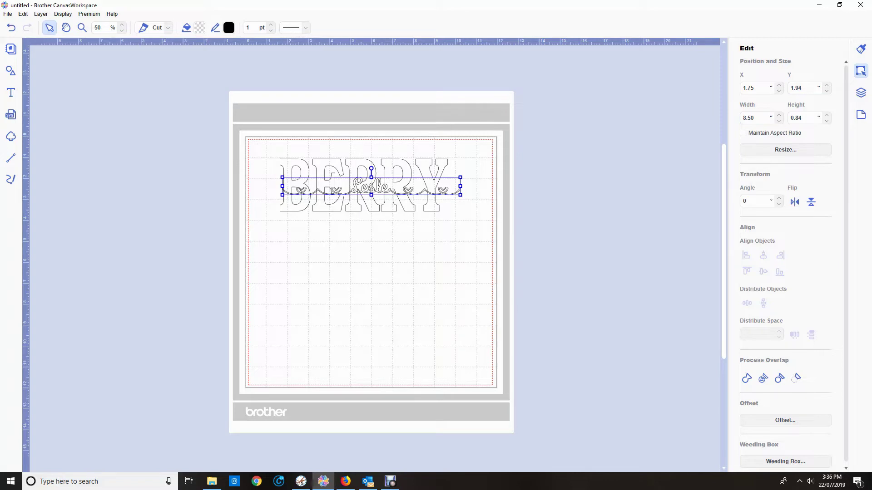
{"action": "key", "text": "ctrl+z"}
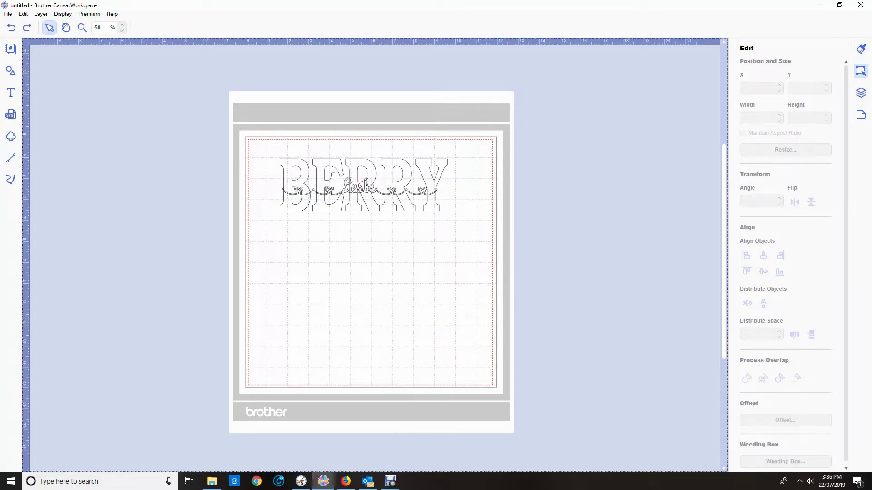
Step: With Maintain Aspect Ratio ticked, set the garland width to 8.5 inches
{"action": "left_click", "coordinate": [359, 186]}
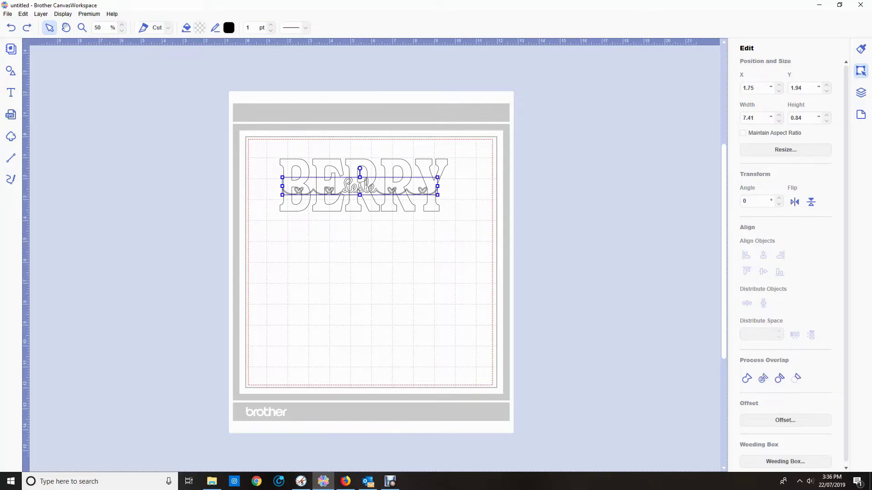
{"action": "left_click", "coordinate": [743, 133]}
{"action": "double_click", "coordinate": [748, 118]}
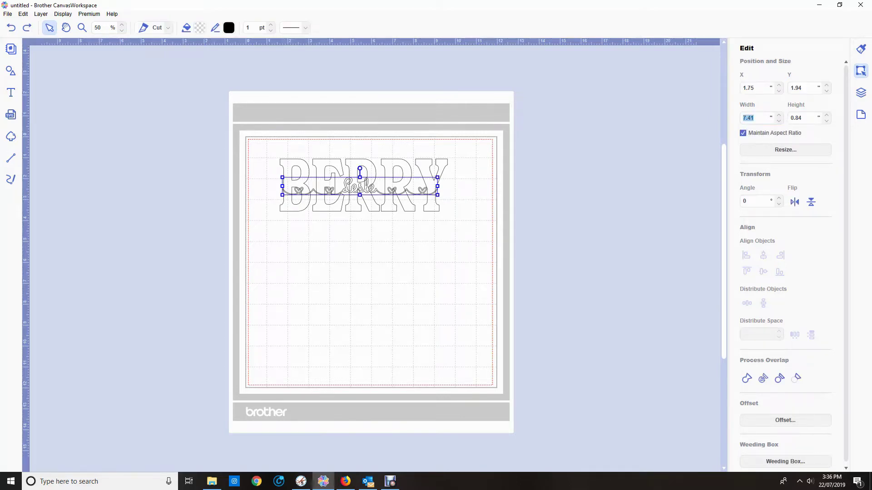
{"action": "type", "text": "8.5"}
{"action": "key", "text": "Return"}
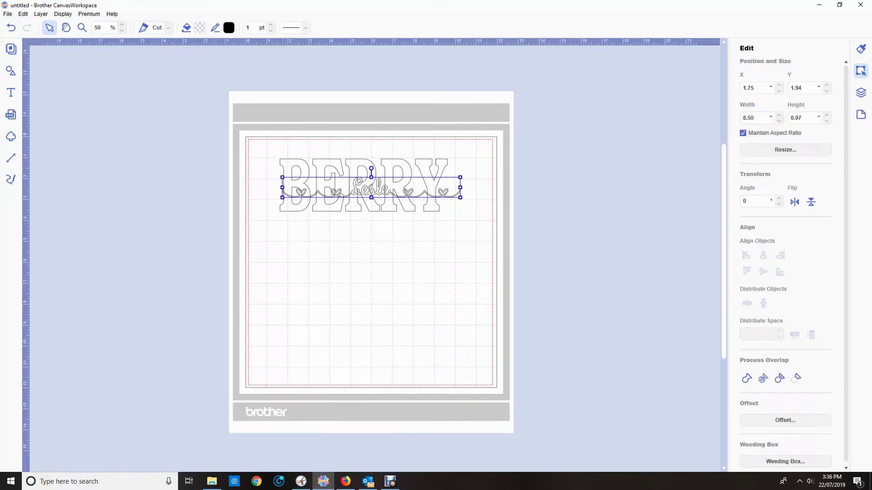
Step: Centre BERRY and the garland on each other horizontally
{"action": "left_click_drag", "start_coordinate": [257, 144], "coordinate": [485, 229]}
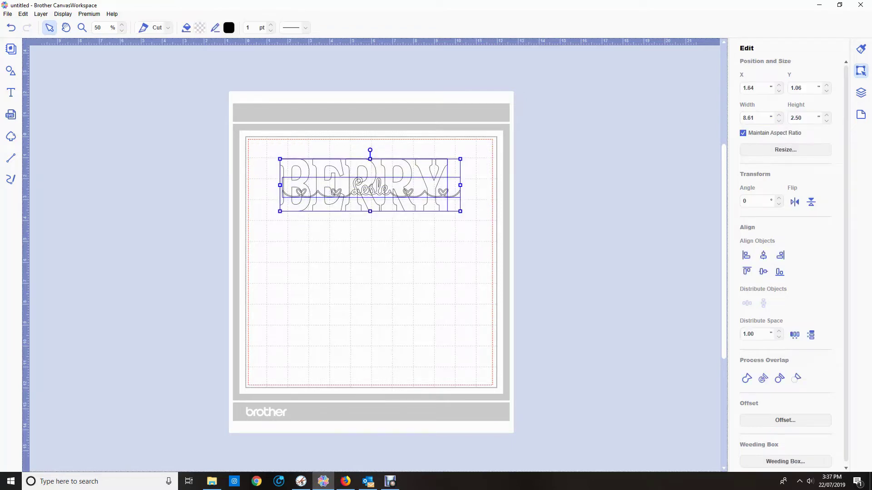
{"action": "left_click", "coordinate": [763, 256]}
{"action": "left_click", "coordinate": [764, 256]}
{"action": "key", "text": "Escape"}
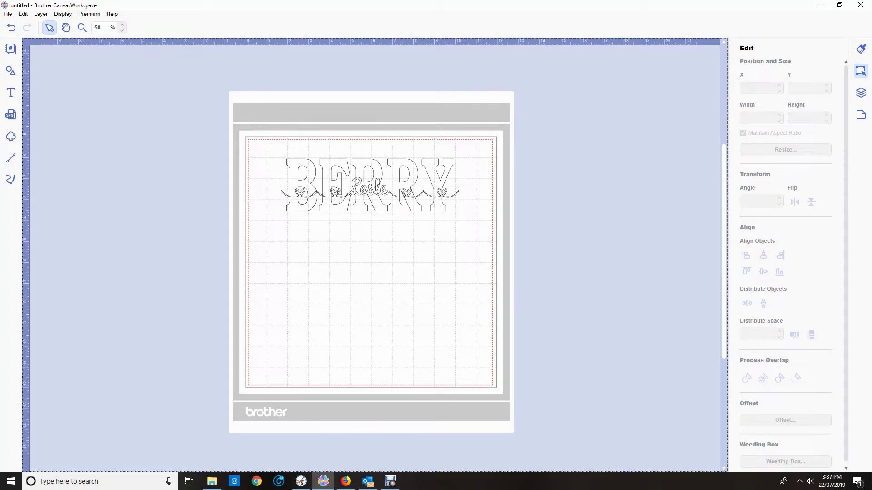
{"action": "left_click", "coordinate": [368, 188]}
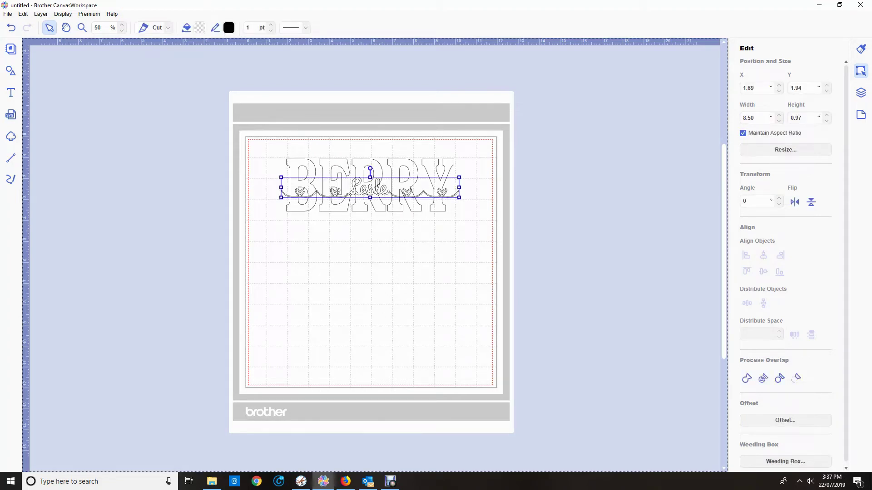
Step: Create an Outward, Round offset line at 0.10 in spacing around the Lesle garland
{"action": "left_click", "coordinate": [22, 13]}
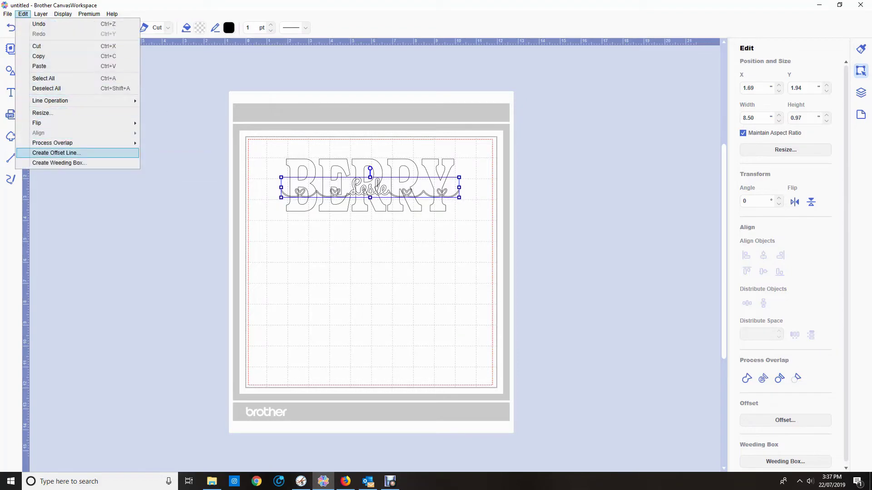
{"action": "left_click", "coordinate": [68, 153]}
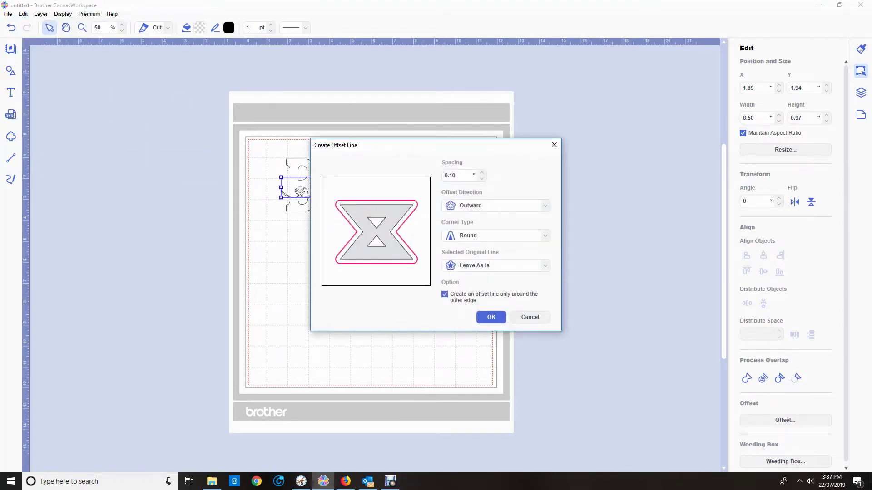
{"action": "key", "text": "Return"}
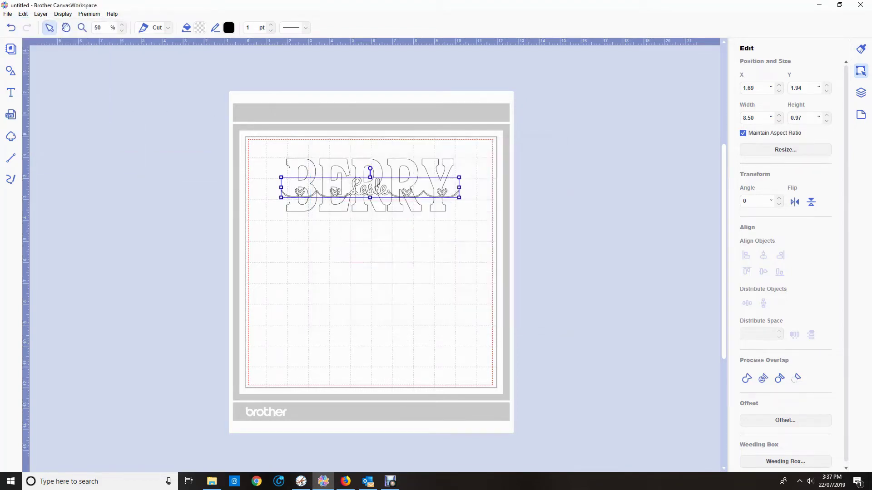
{"action": "key", "text": "Escape"}
{"action": "left_click", "coordinate": [295, 165]}
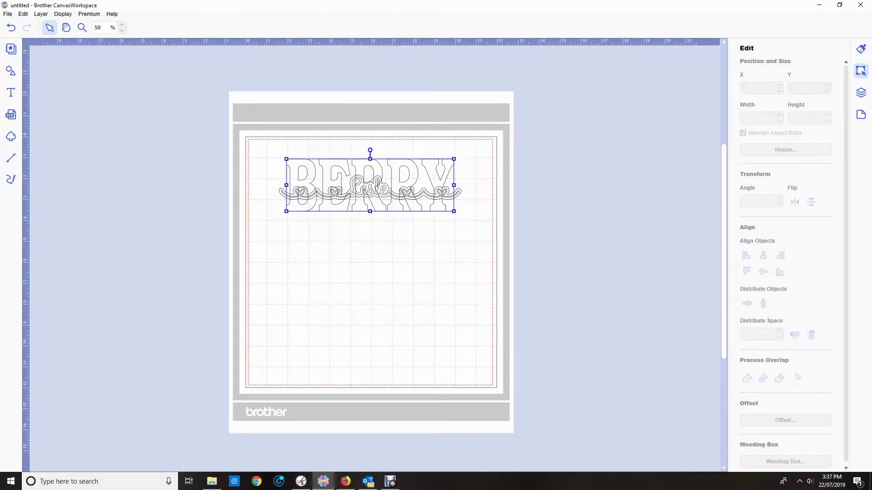
Step: Fill the BERRY lettering red
{"action": "left_click", "coordinate": [186, 27]}
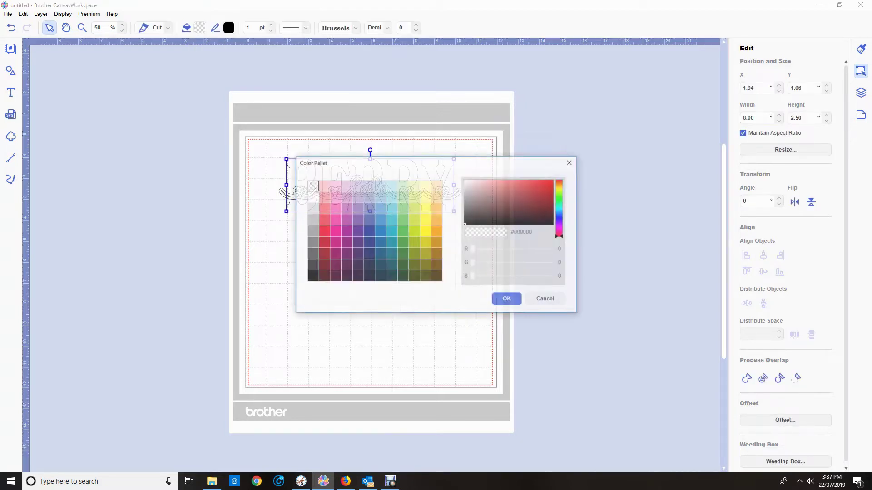
{"action": "left_click", "coordinate": [323, 231]}
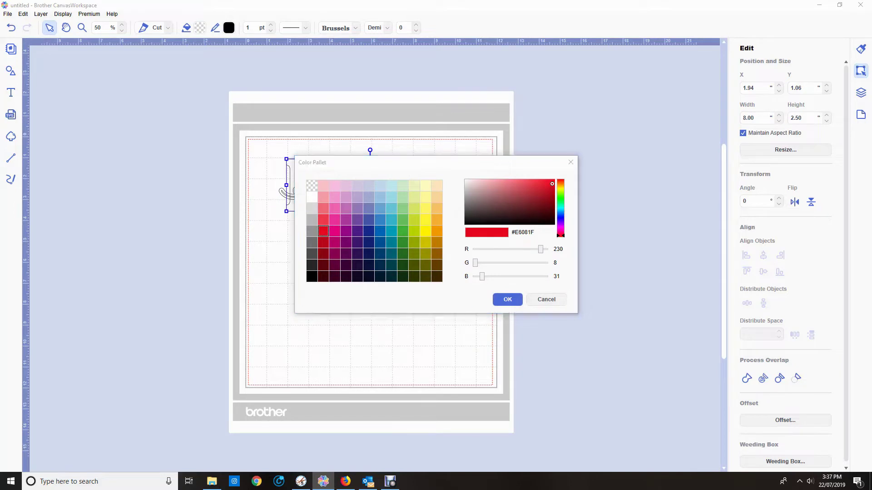
{"action": "left_click", "coordinate": [508, 299]}
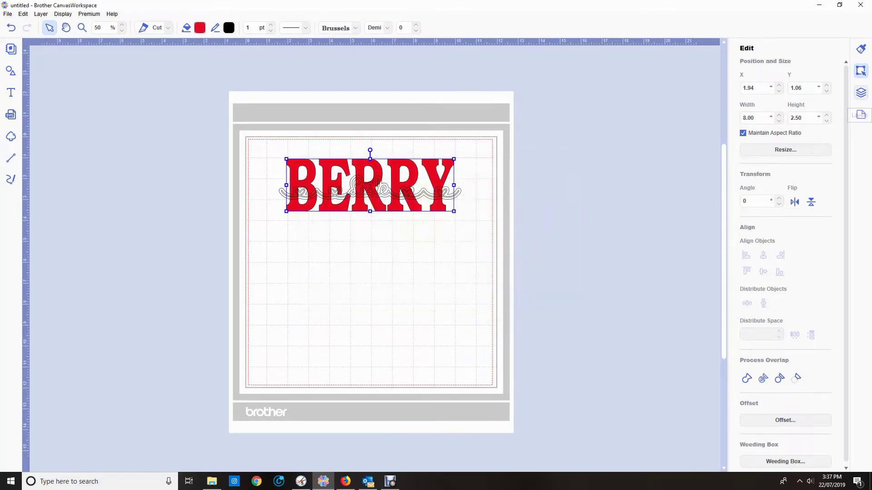
Step: Select the Lesle script in the layer list and fill it yellow
{"action": "left_click", "coordinate": [861, 93]}
{"action": "left_click", "coordinate": [761, 86]}
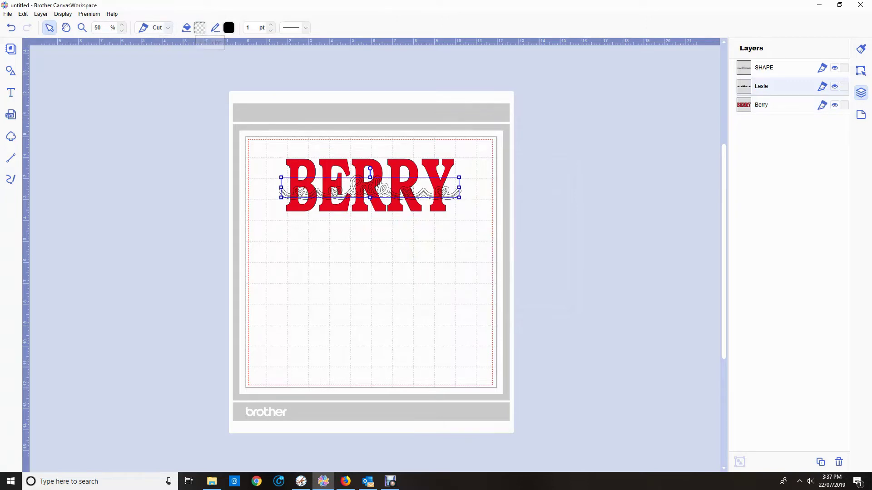
{"action": "left_click", "coordinate": [200, 27]}
{"action": "left_click", "coordinate": [425, 231]}
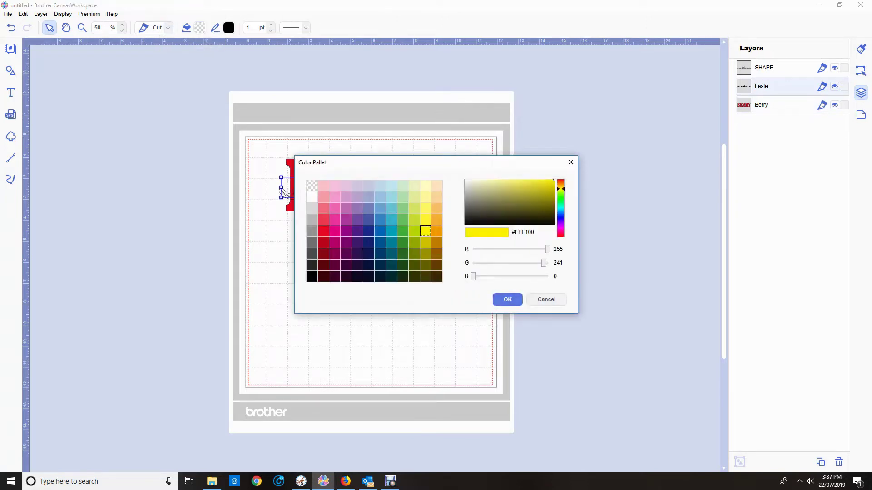
{"action": "left_click", "coordinate": [508, 299]}
Step: Fill the SHAPE offset outline black, then deselect it
{"action": "left_click", "coordinate": [764, 68]}
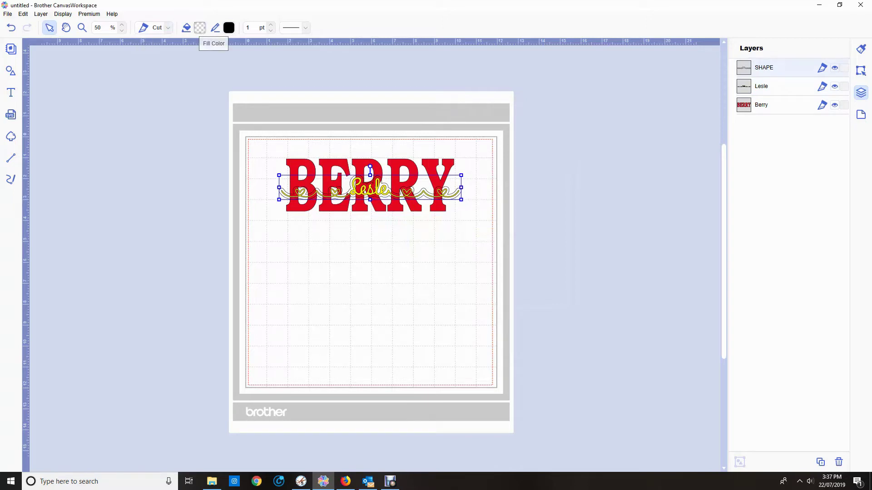
{"action": "left_click", "coordinate": [199, 27]}
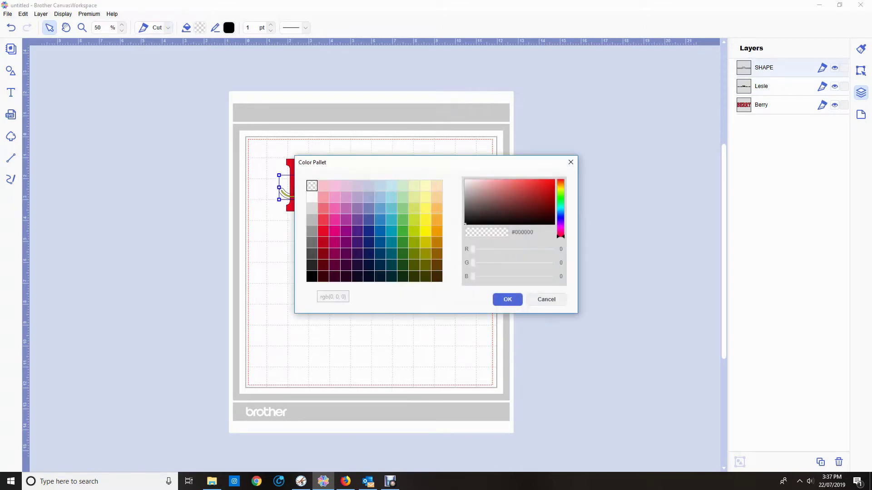
{"action": "left_click", "coordinate": [311, 277]}
{"action": "left_click", "coordinate": [507, 300]}
{"action": "left_click", "coordinate": [584, 315]}
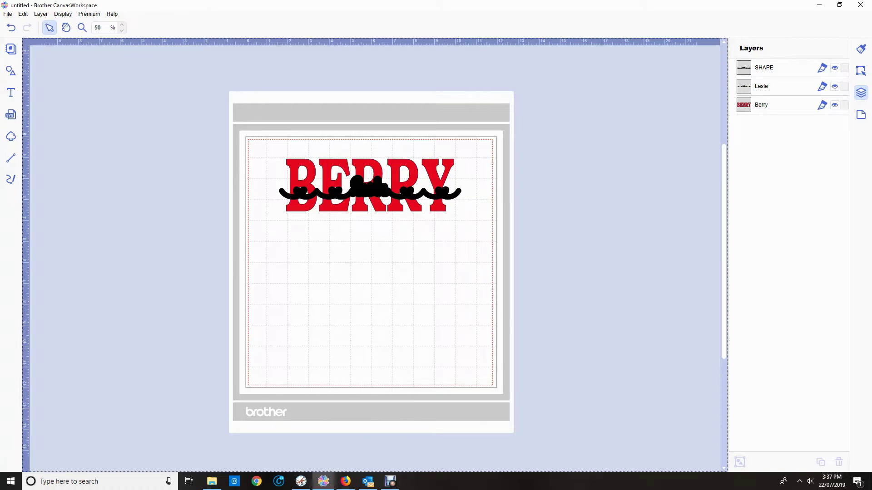
Step: Hide the Lesle layer and select BERRY together with the black shape
{"action": "left_click", "coordinate": [834, 86]}
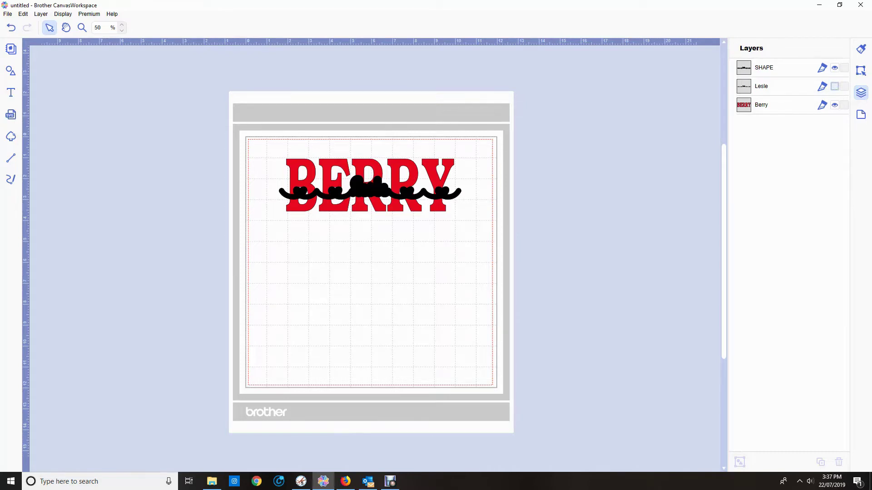
{"action": "left_click_drag", "start_coordinate": [238, 137], "coordinate": [531, 250]}
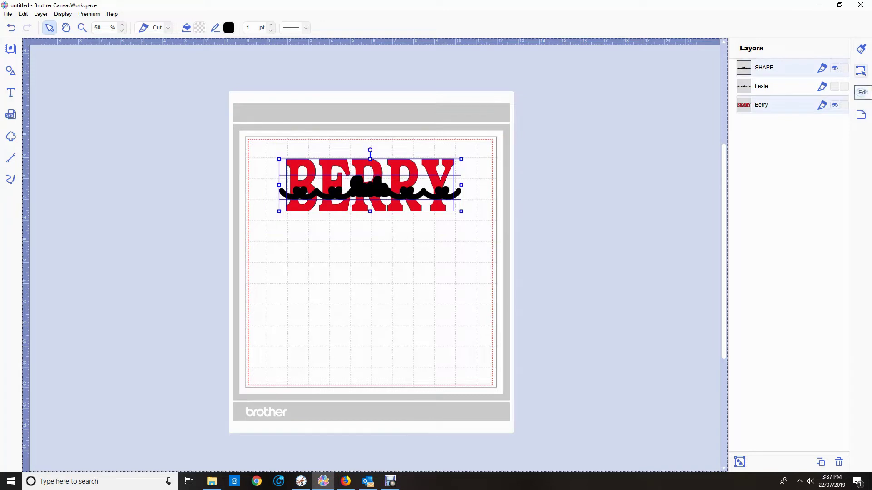
Step: Try subtracting the black shape from BERRY with Process Overlap, then undo it
{"action": "left_click", "coordinate": [861, 70]}
{"action": "left_click", "coordinate": [796, 379]}
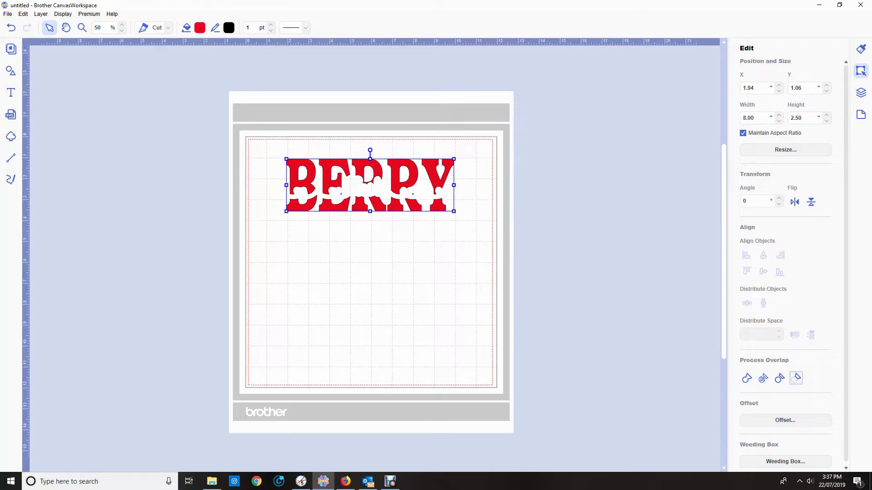
{"action": "key", "text": "ctrl+z"}
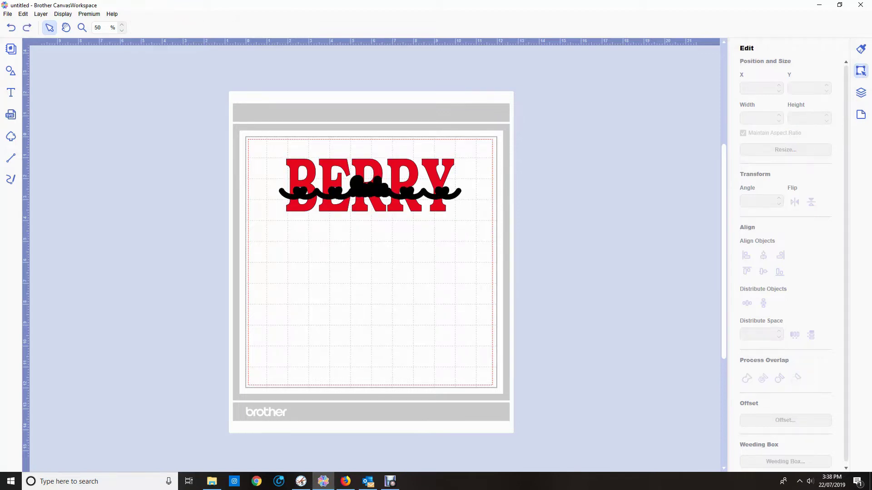
Step: Nudge the black shape down, subtract it from BERRY again, then undo the deletion
{"action": "left_click", "coordinate": [369, 189]}
{"action": "key", "text": "Down"}
{"action": "key", "text": "Down"}
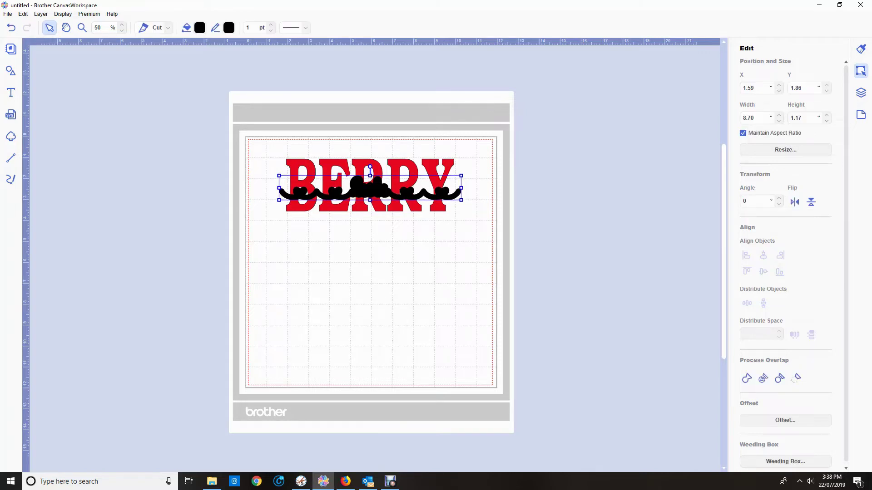
{"action": "left_click_drag", "start_coordinate": [257, 150], "coordinate": [501, 251]}
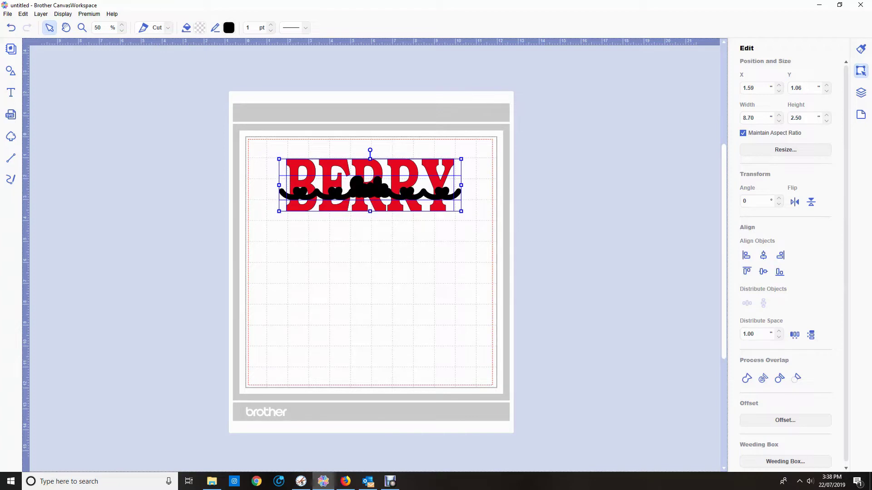
{"action": "left_click", "coordinate": [796, 378]}
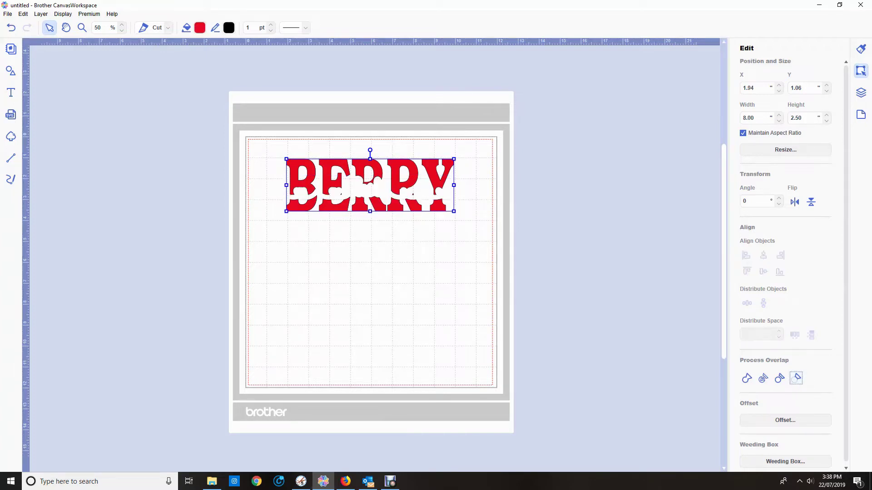
{"action": "key", "text": "Delete"}
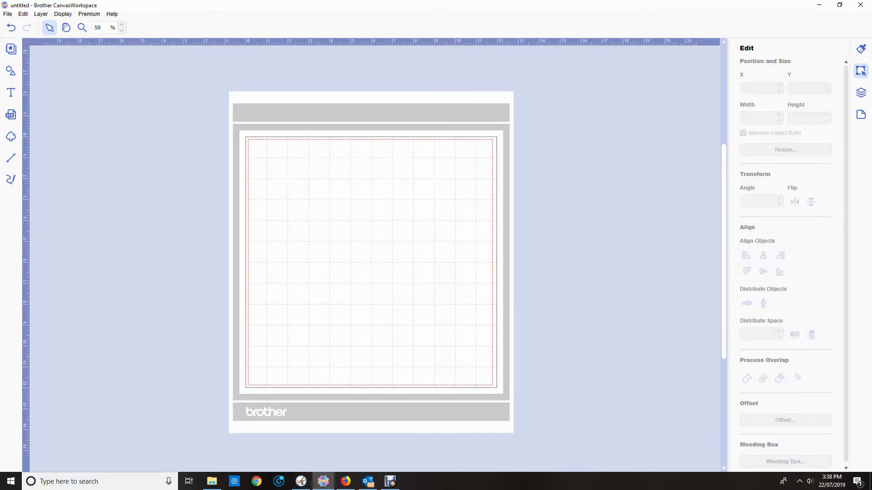
{"action": "key", "text": "ctrl+z"}
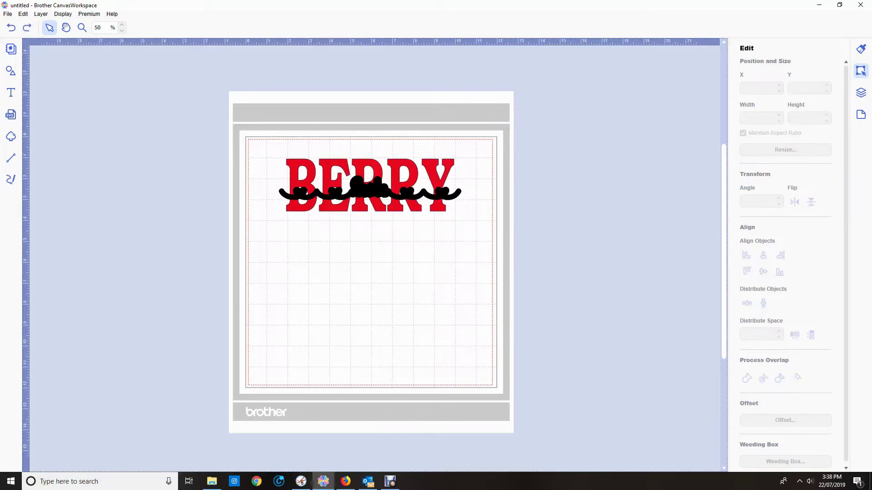
Step: Nudge the border down once more, retry the cut-out from BERRY, and revert it
{"action": "left_click", "coordinate": [366, 190]}
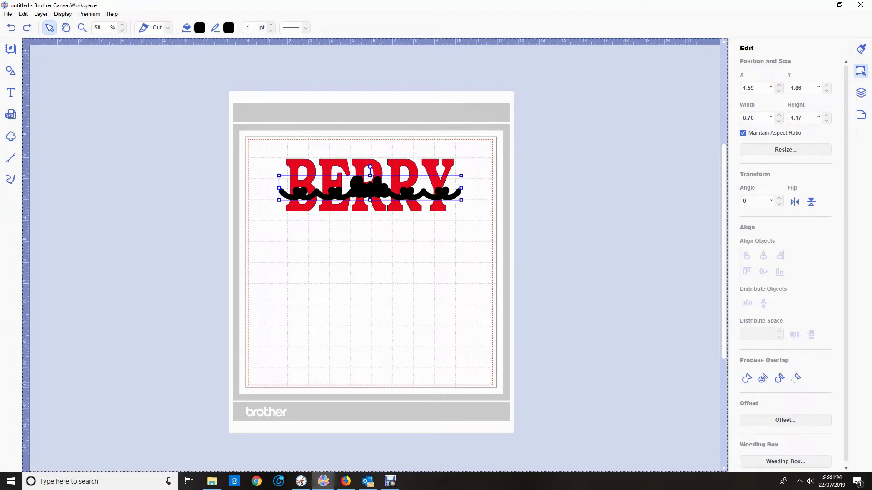
{"action": "key", "text": "Down"}
{"action": "key", "text": "Down"}
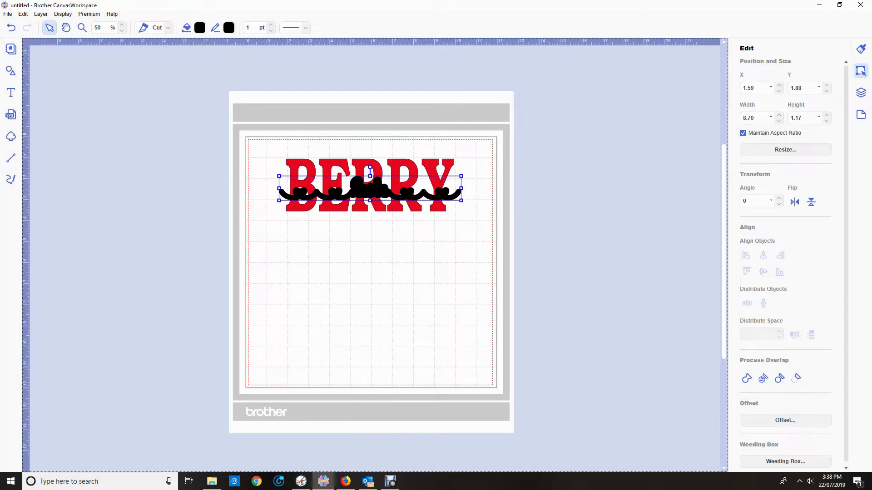
{"action": "left_click_drag", "start_coordinate": [257, 139], "coordinate": [487, 234]}
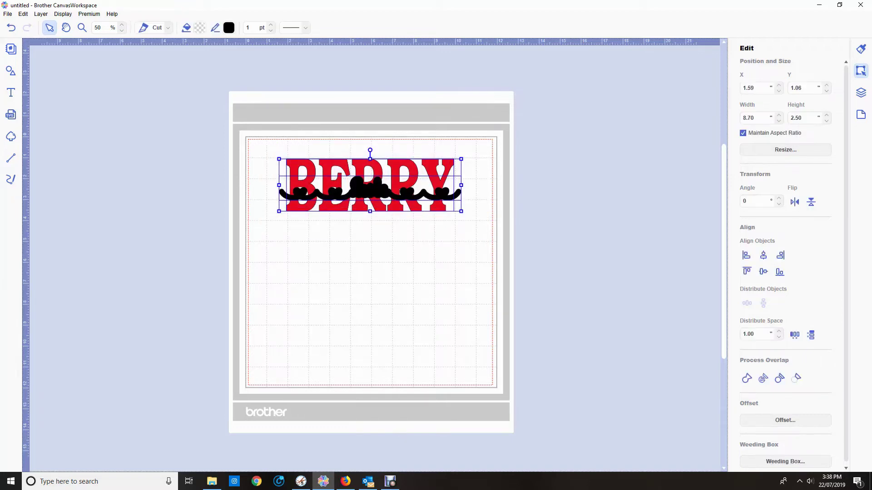
{"action": "left_click", "coordinate": [796, 379]}
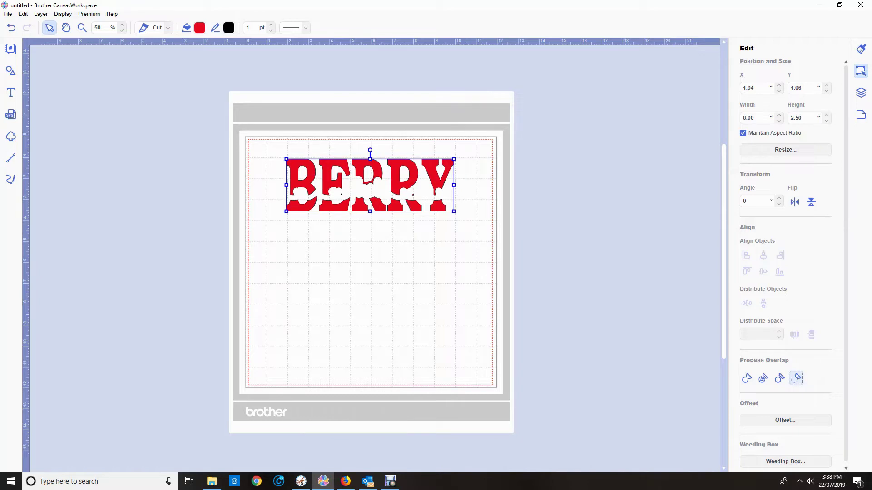
{"action": "key", "text": "ctrl+z"}
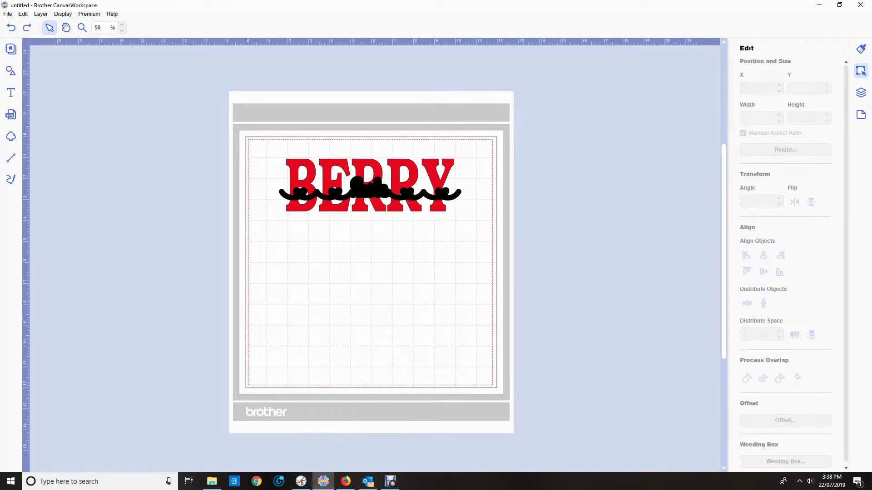
{"action": "key", "text": "ctrl+y"}
Step: Nudge the black border left and up, then centre it horizontally with BERRY
{"action": "left_click", "coordinate": [370, 191]}
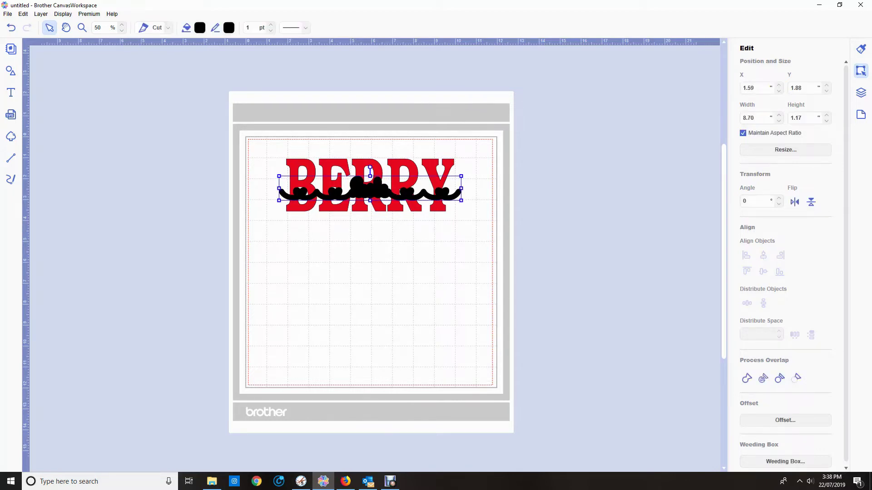
{"action": "key", "text": "Left"}
{"action": "key", "text": "Left"}
{"action": "key", "text": "Left"}
{"action": "key", "text": "Left"}
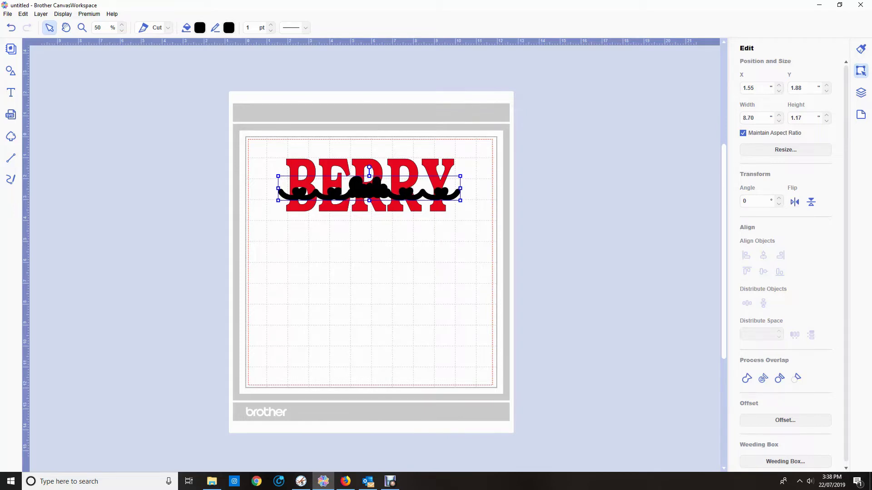
{"action": "key", "text": "Left"}
{"action": "key", "text": "Left"}
{"action": "key", "text": "Left"}
{"action": "key", "text": "Left"}
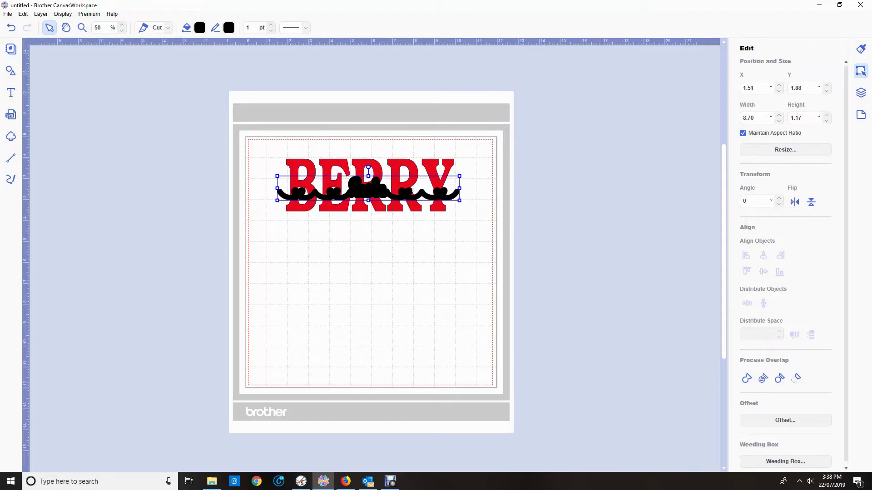
{"action": "left_click_drag", "start_coordinate": [368, 191], "coordinate": [369, 185]}
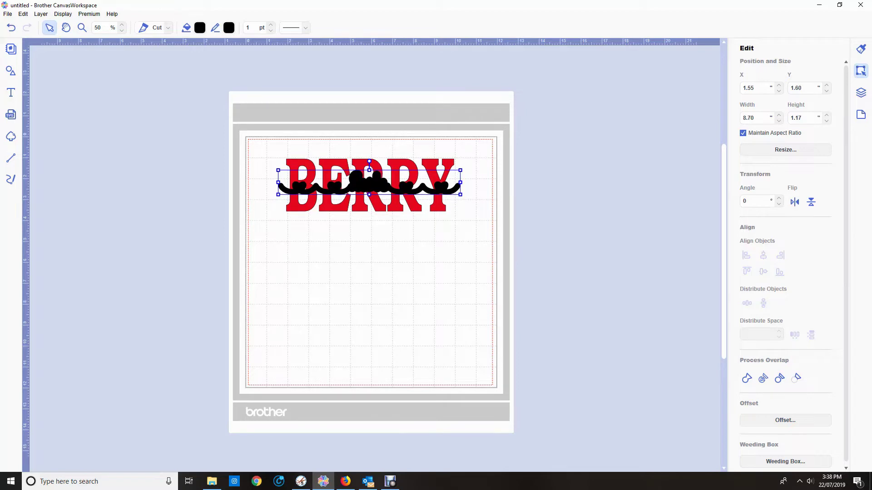
{"action": "left_click_drag", "start_coordinate": [252, 134], "coordinate": [473, 216]}
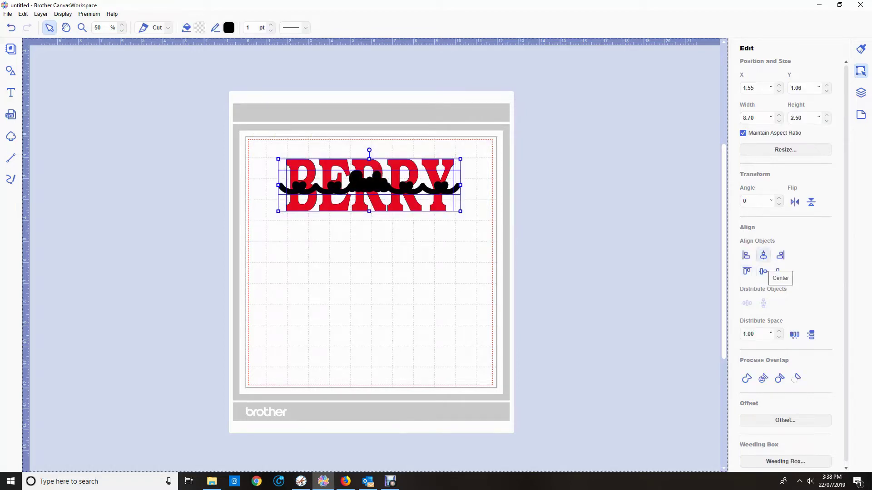
{"action": "left_click", "coordinate": [763, 256]}
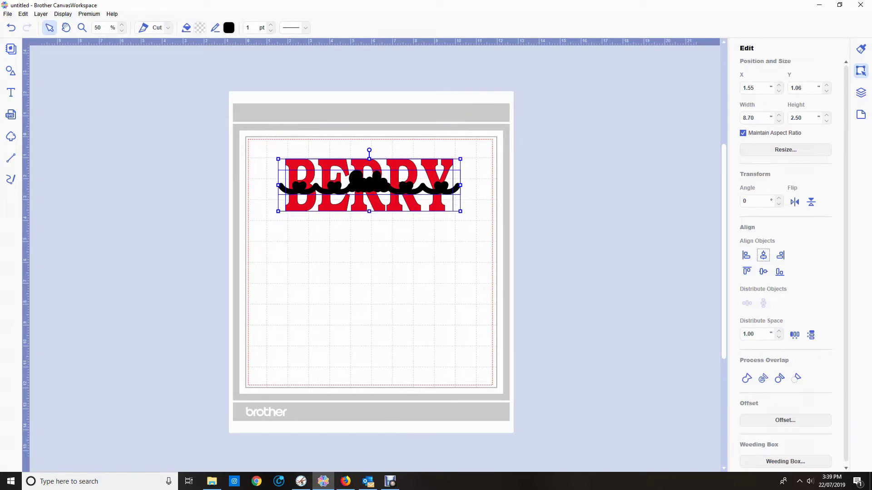
{"action": "key", "text": "Escape"}
Step: Lower the black border across BERRY to Y 2.10
{"action": "left_click", "coordinate": [366, 183]}
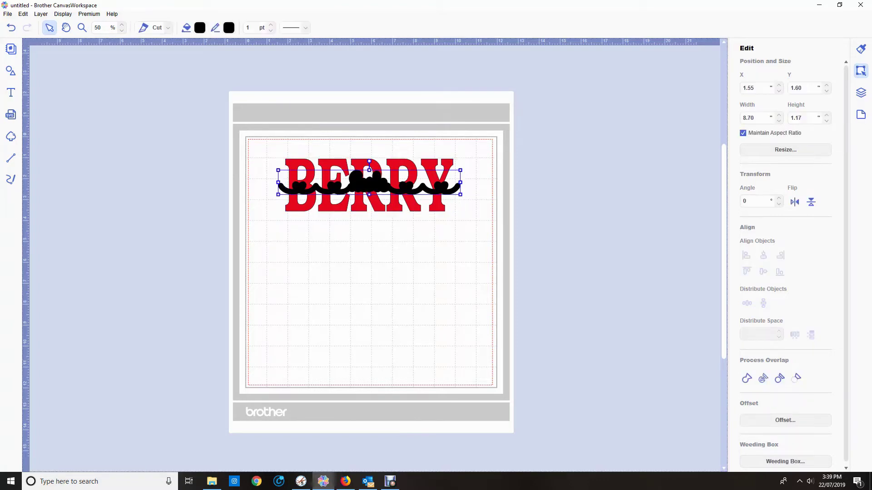
{"action": "key", "text": "Down"}
{"action": "key", "text": "Down"}
{"action": "key", "text": "Down"}
{"action": "key", "text": "Down"}
{"action": "key", "text": "Down"}
{"action": "key", "text": "Down"}
{"action": "key", "text": "Down"}
{"action": "key", "text": "Down"}
{"action": "key", "text": "Down"}
{"action": "key", "text": "Down"}
{"action": "key", "text": "Down"}
{"action": "key", "text": "Down"}
{"action": "key", "text": "Down"}
{"action": "key", "text": "Down"}
{"action": "key", "text": "Down"}
{"action": "key", "text": "Down"}
{"action": "key", "text": "Down"}
{"action": "key", "text": "Down"}
{"action": "key", "text": "Down"}
{"action": "key", "text": "Down"}
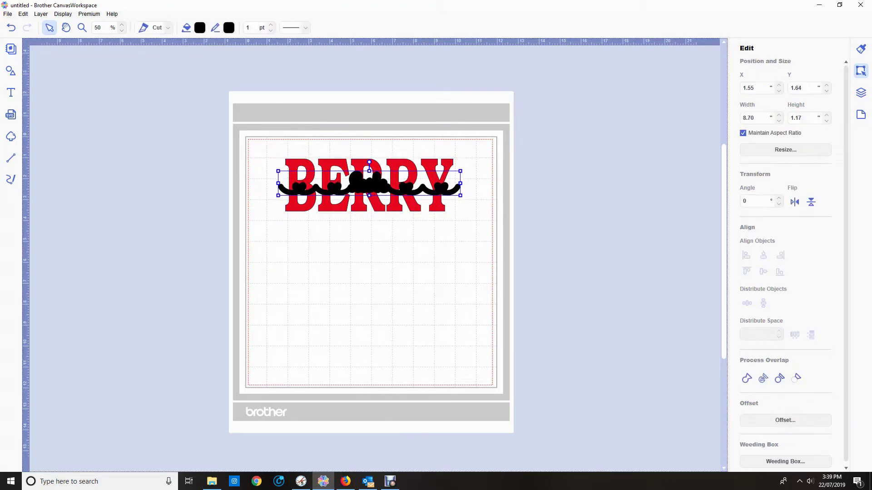
{"action": "key", "text": "Down"}
{"action": "key", "text": "Down"}
{"action": "key", "text": "Down"}
{"action": "key", "text": "Down"}
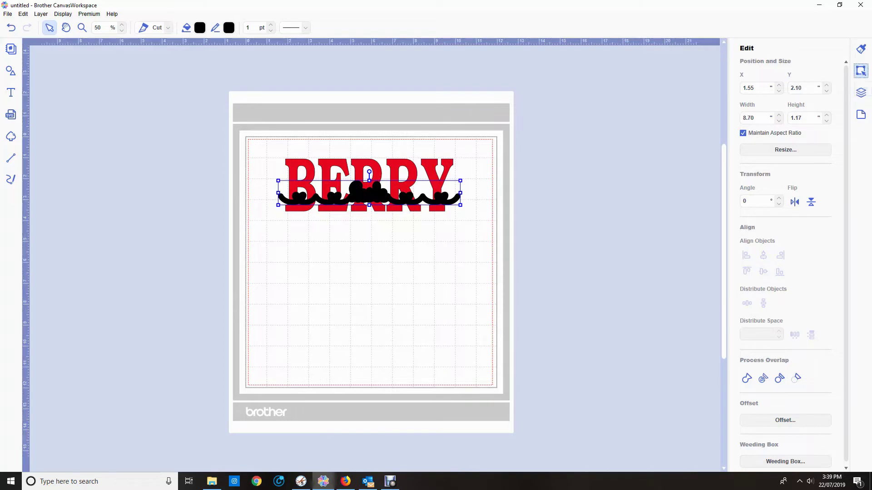
Step: Make the Lesle layer visible again
{"action": "left_click", "coordinate": [861, 92]}
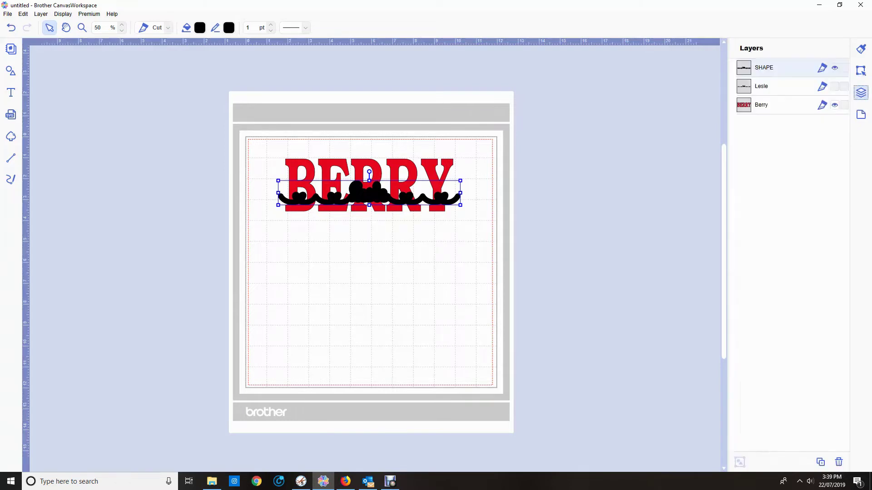
{"action": "left_click", "coordinate": [835, 86]}
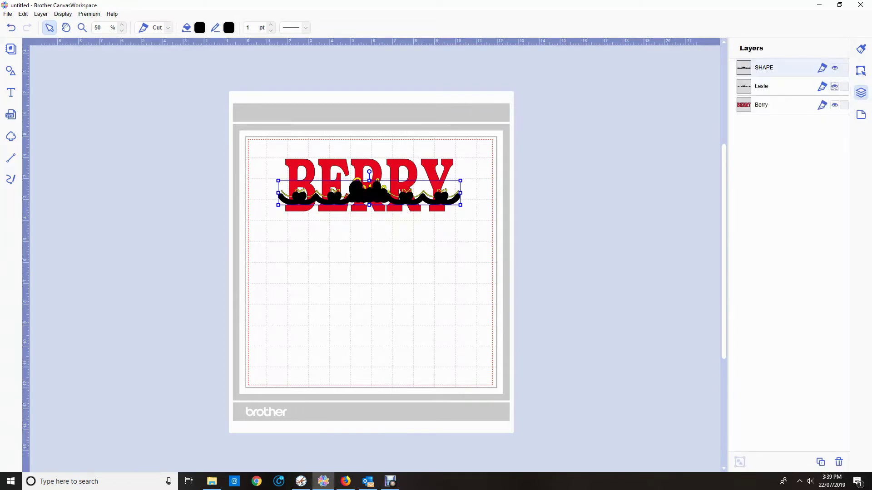
{"action": "left_click", "coordinate": [585, 219]}
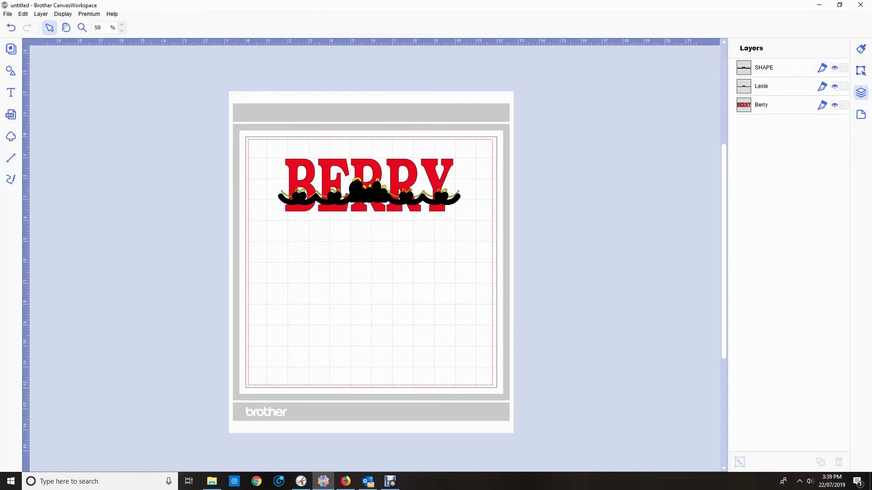
Step: Select Lesle and the SHAPE border and align their vertical centres
{"action": "left_click", "coordinate": [369, 194]}
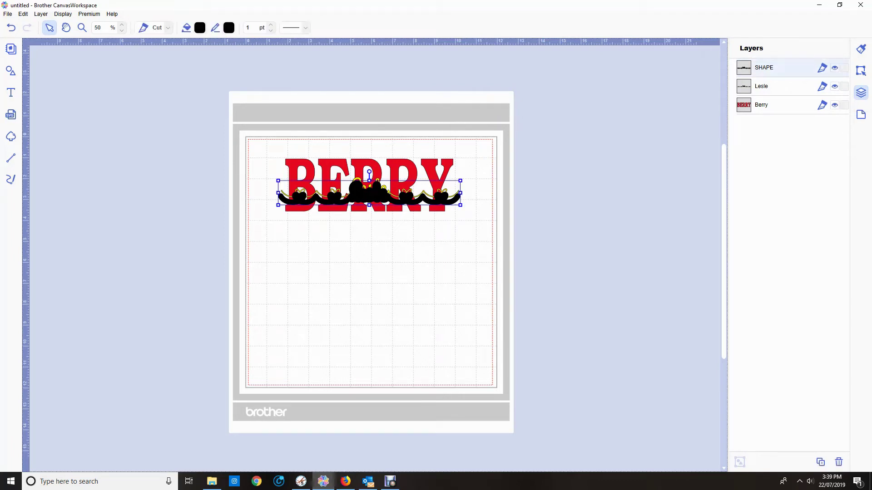
{"action": "left_click", "coordinate": [785, 86]}
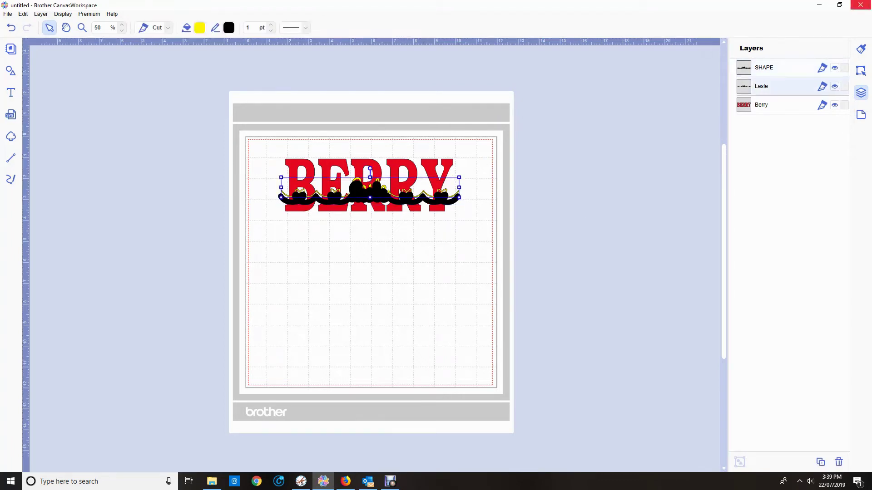
{"action": "left_click", "coordinate": [861, 70]}
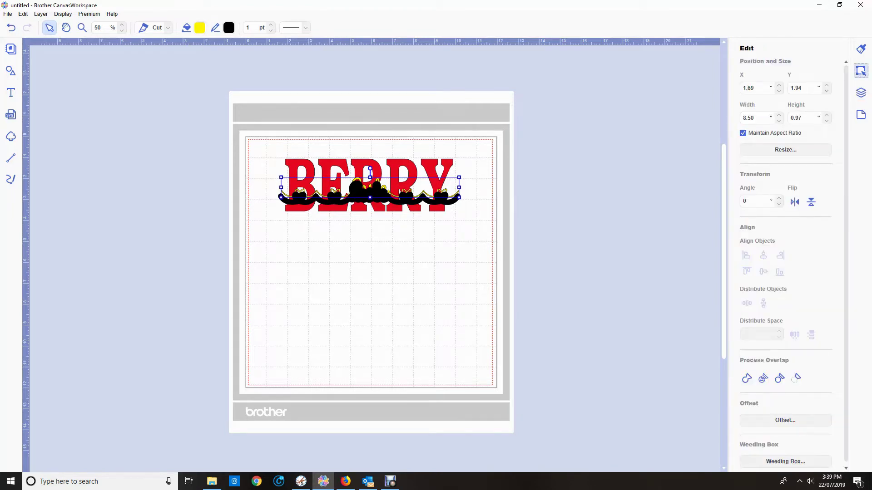
{"action": "left_click", "coordinate": [861, 93]}
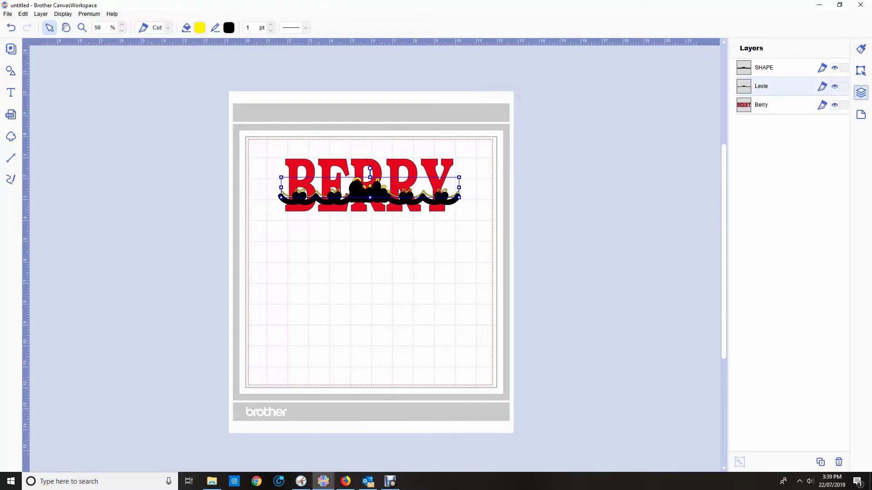
{"action": "left_click", "coordinate": [763, 68], "text": "ctrl"}
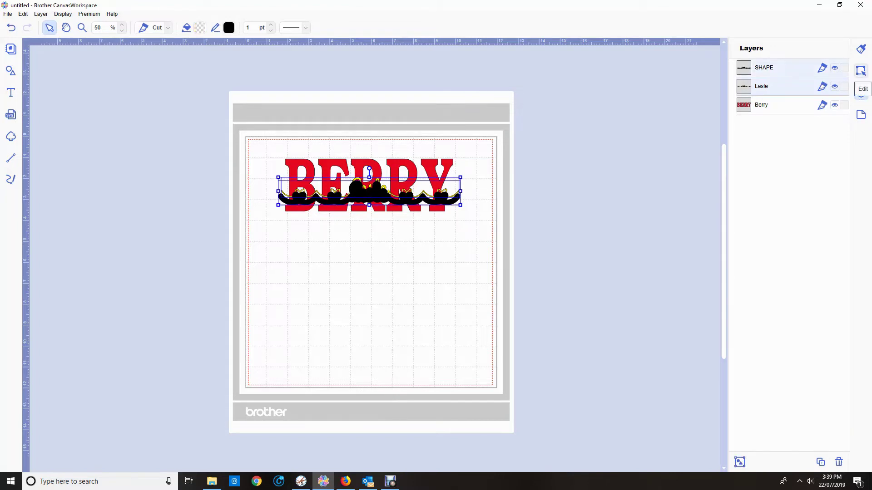
{"action": "left_click", "coordinate": [861, 70]}
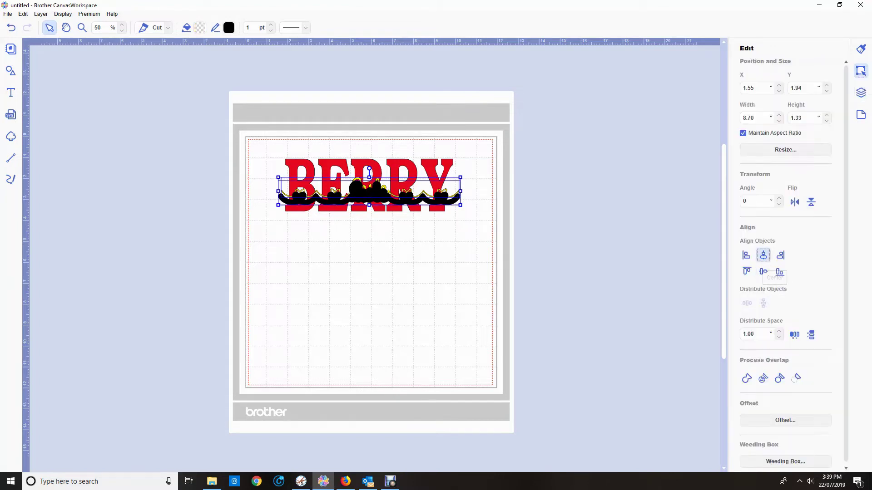
{"action": "left_click", "coordinate": [763, 272]}
{"action": "key", "text": "Escape"}
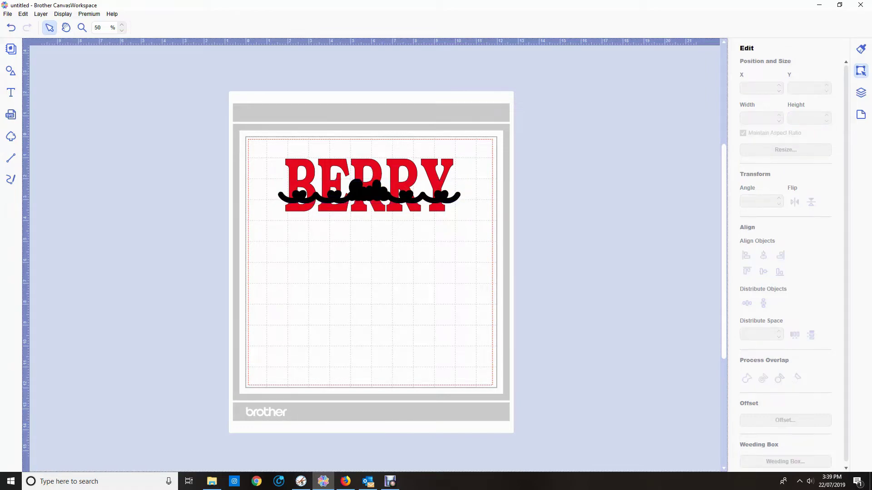
Step: Send the black border backward behind the Lesle lettering
{"action": "left_click", "coordinate": [457, 197]}
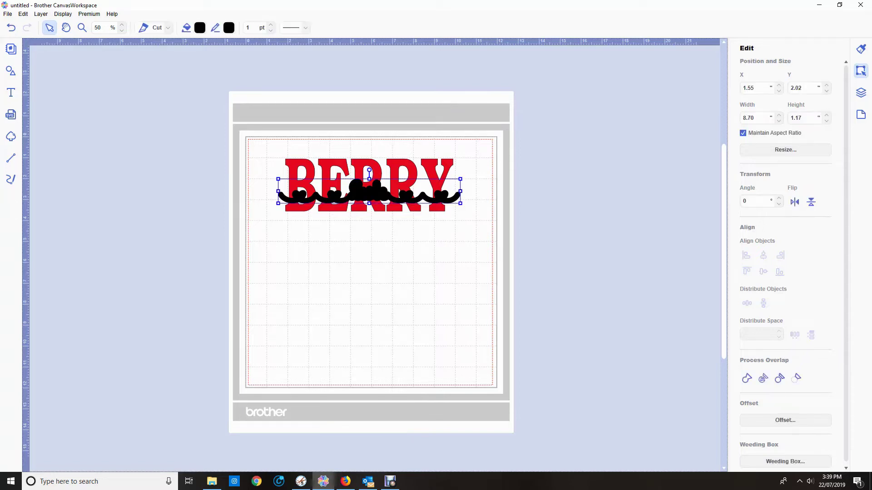
{"action": "right_click", "coordinate": [456, 197]}
{"action": "mouse_move", "coordinate": [484, 281]}
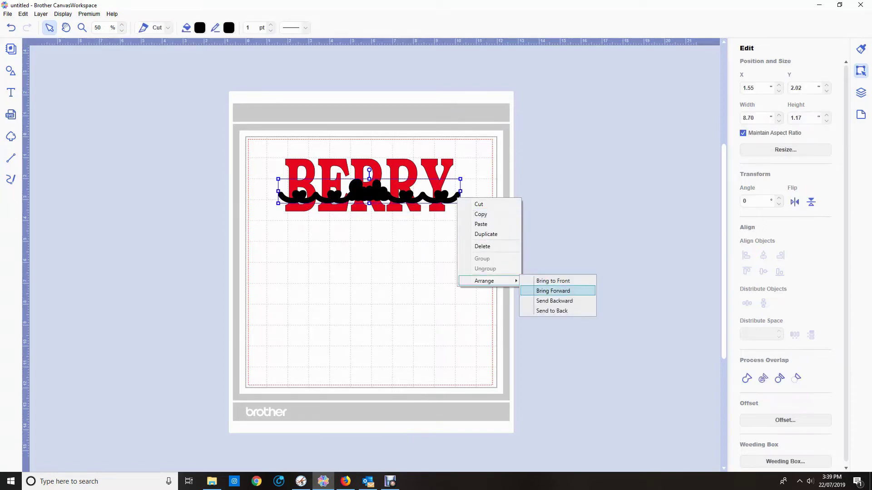
{"action": "left_click", "coordinate": [554, 300]}
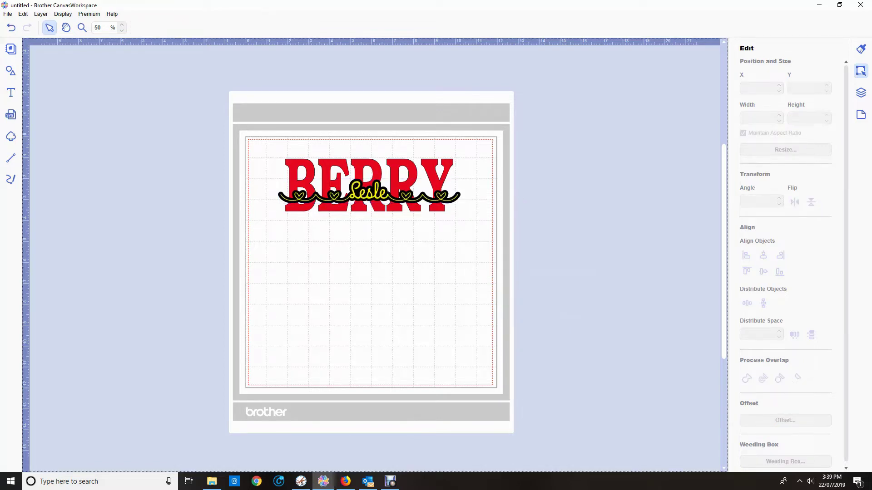
Step: Check the SHAPE layer's visibility, hide Lesle, and select BERRY with the border
{"action": "left_click", "coordinate": [861, 92]}
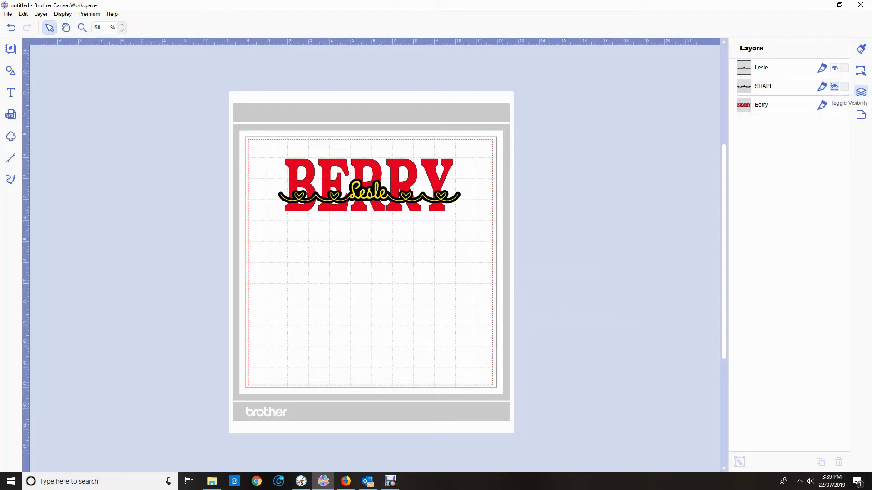
{"action": "left_click", "coordinate": [835, 86]}
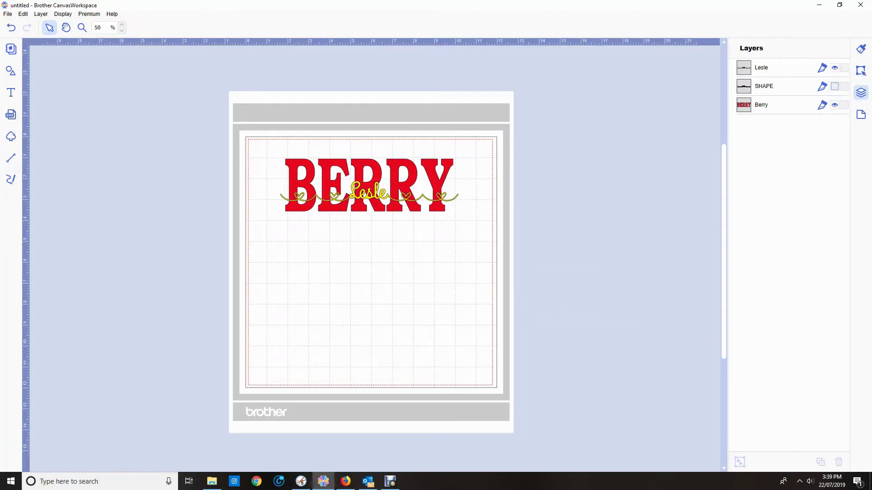
{"action": "left_click", "coordinate": [835, 86]}
{"action": "left_click", "coordinate": [834, 68]}
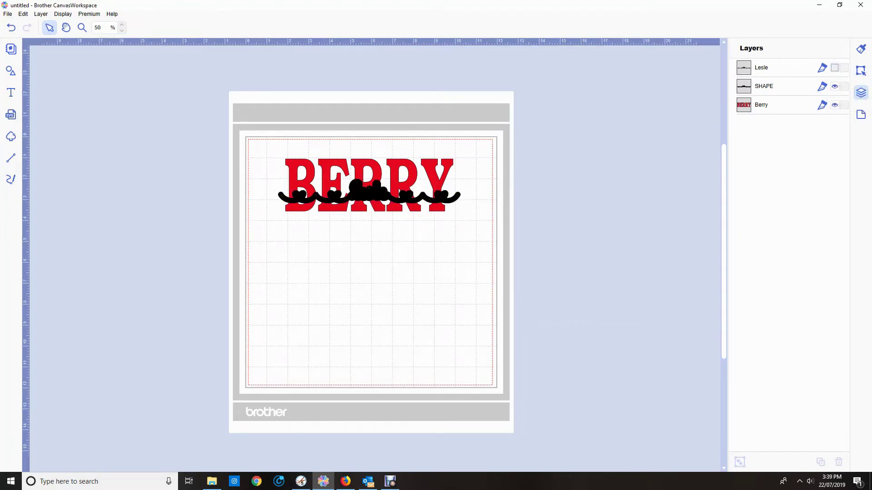
{"action": "left_click_drag", "start_coordinate": [242, 131], "coordinate": [508, 260]}
Step: Undo the border cut-out from BERRY and delete the black scalloped border
{"action": "left_click", "coordinate": [861, 70]}
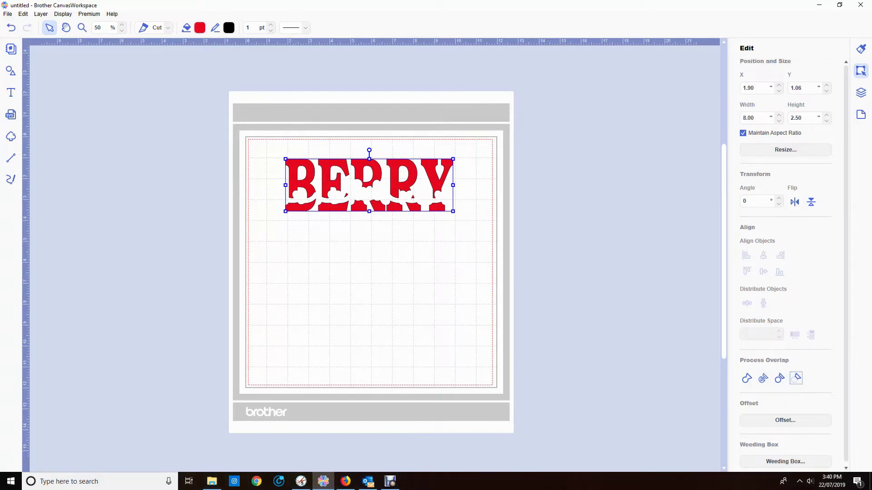
{"action": "key", "text": "ctrl+z"}
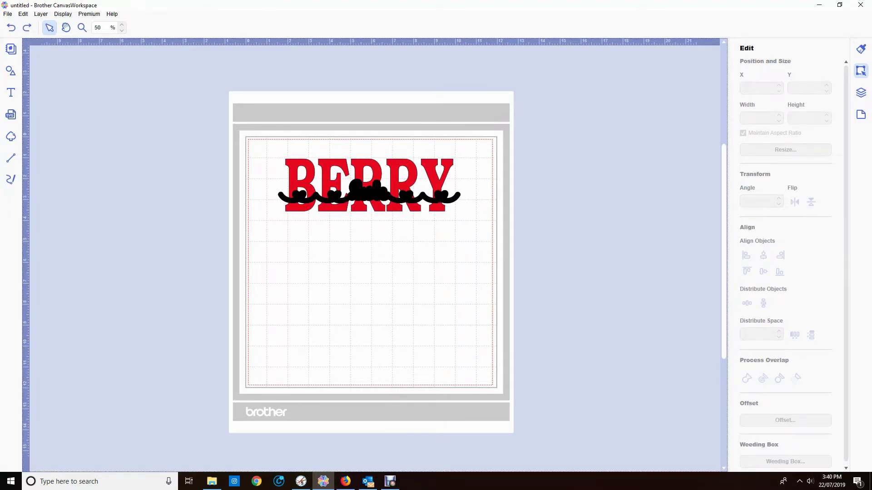
{"action": "left_click", "coordinate": [368, 192]}
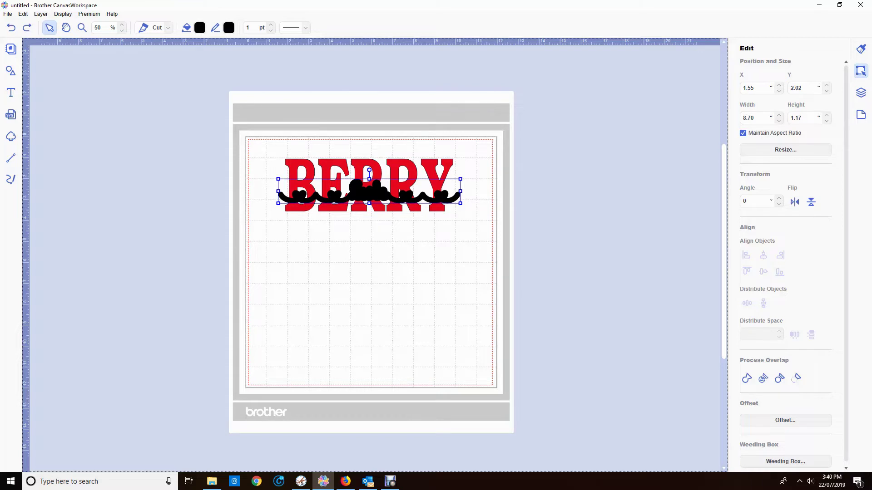
{"action": "key", "text": "Delete"}
Step: Show the Lesle flourish and add a 0.12 spacing offset line around it
{"action": "left_click", "coordinate": [861, 93]}
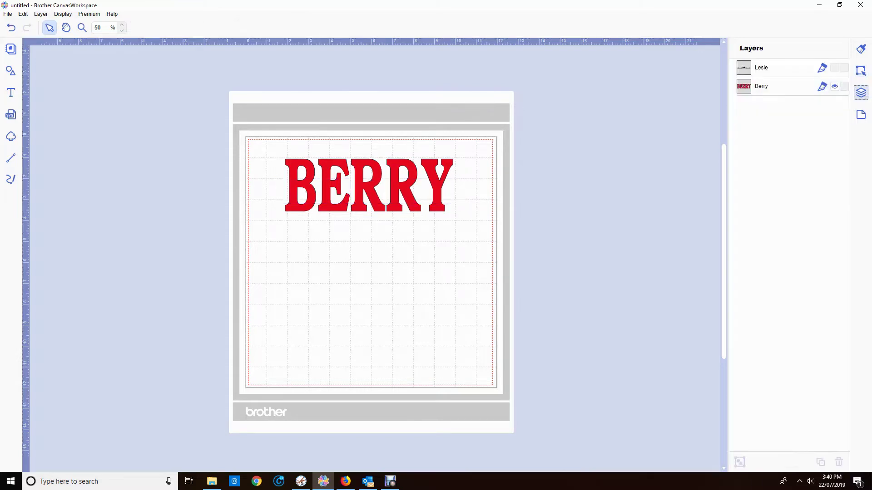
{"action": "left_click", "coordinate": [834, 68]}
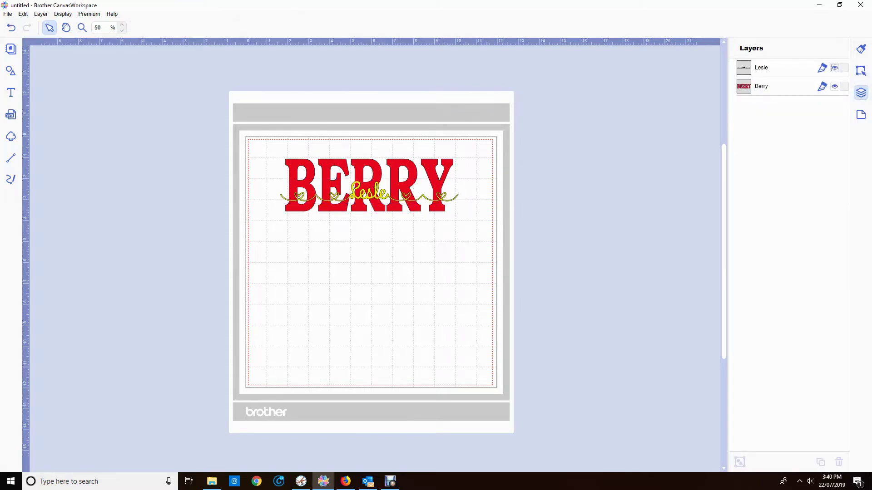
{"action": "left_click", "coordinate": [368, 192]}
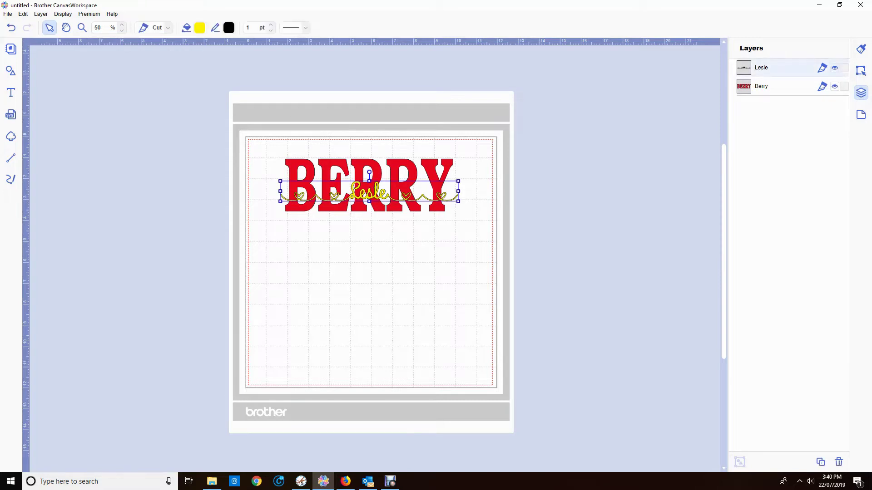
{"action": "left_click", "coordinate": [23, 13]}
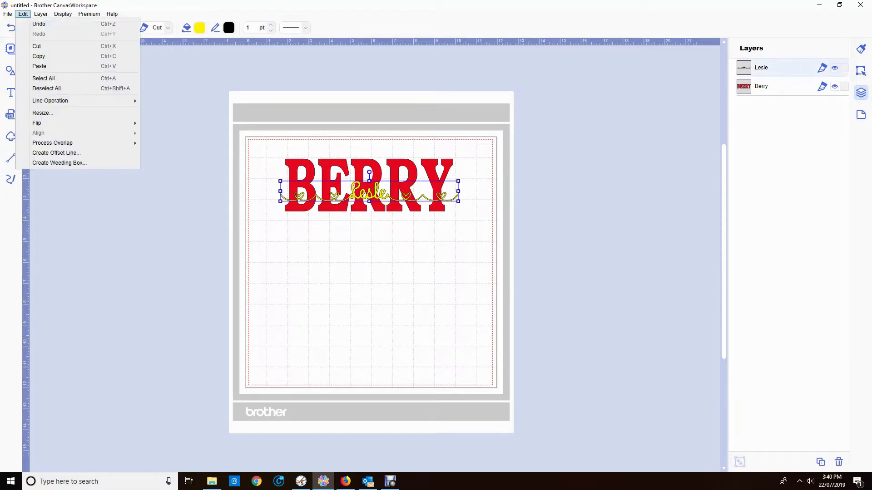
{"action": "left_click", "coordinate": [56, 152]}
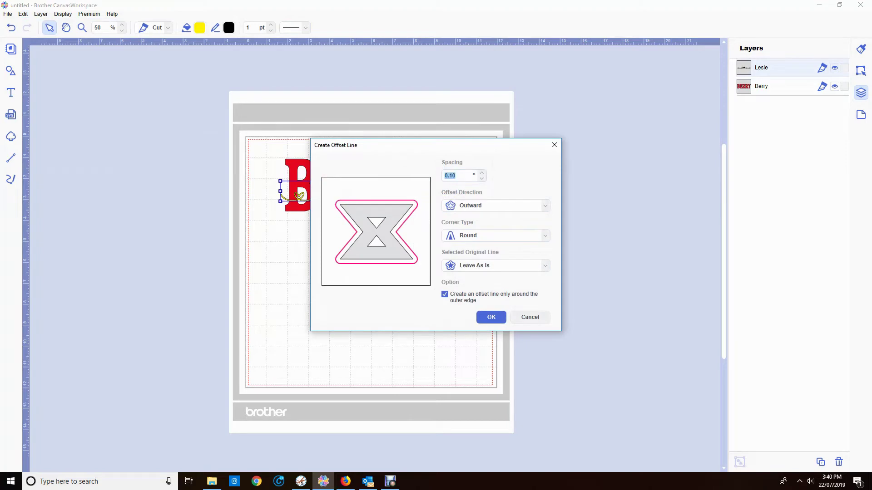
{"action": "type", "text": "0.12"}
{"action": "left_click", "coordinate": [491, 317]}
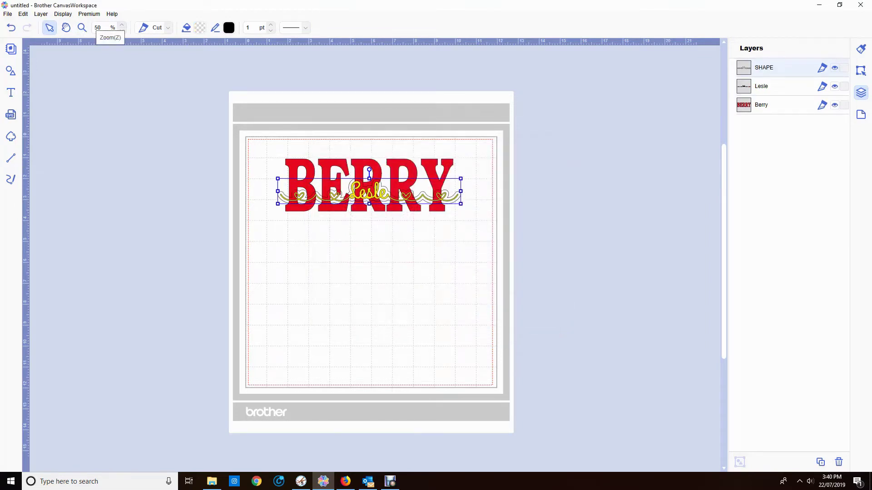
Step: Give the 0.12 offset outline a black fill, then turn off Lesle's visibility
{"action": "left_click", "coordinate": [199, 27]}
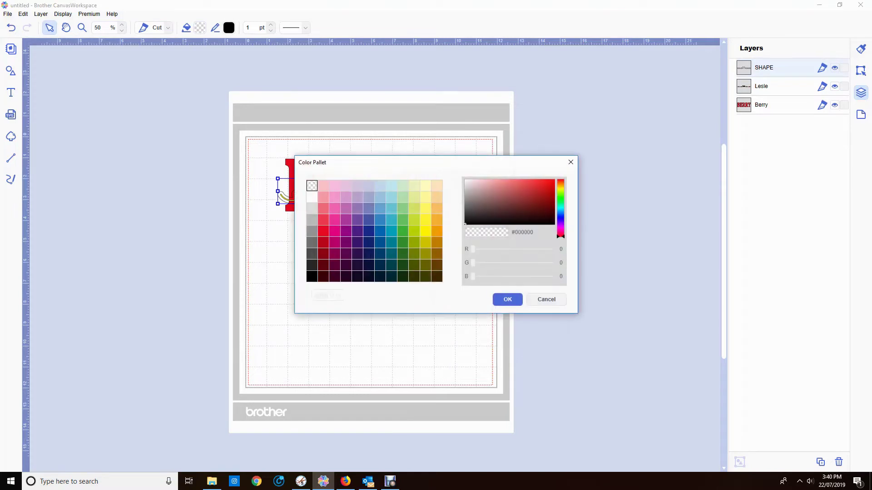
{"action": "left_click", "coordinate": [311, 276]}
{"action": "left_click", "coordinate": [507, 299]}
{"action": "left_click", "coordinate": [508, 299]}
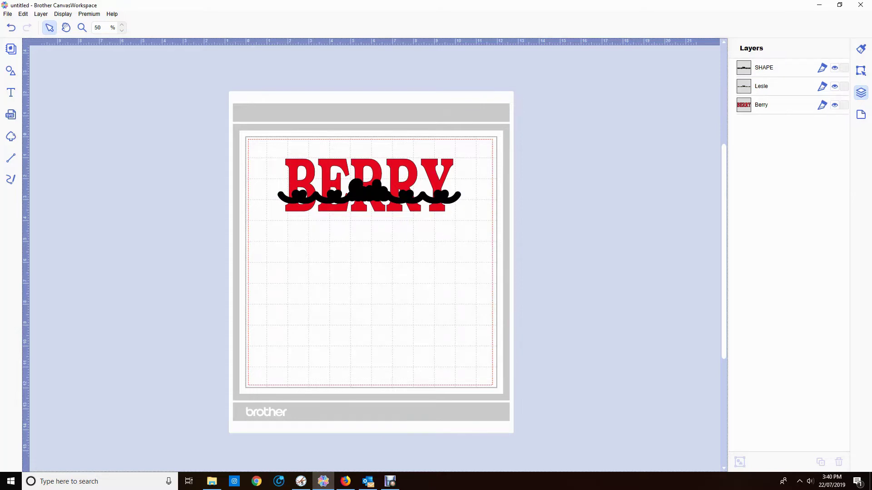
{"action": "left_click", "coordinate": [835, 86]}
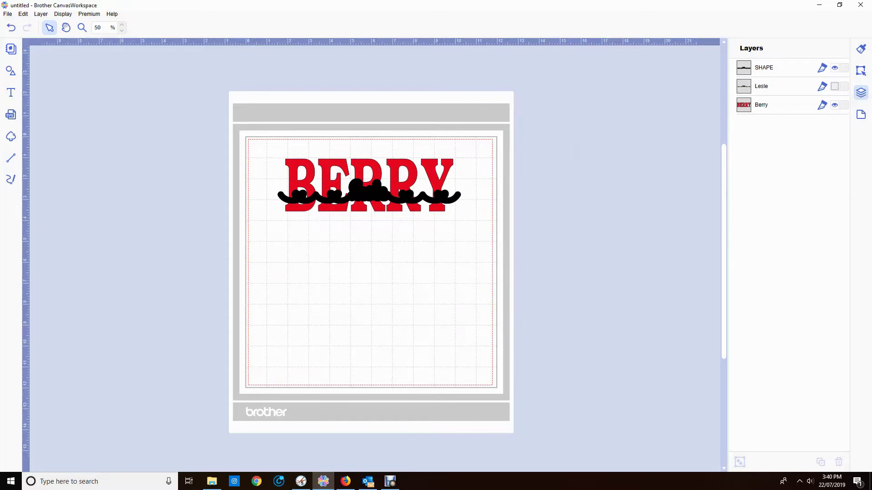
Step: Trial-cut the black shape out of BERRY with Process Overlap, then undo it
{"action": "left_click_drag", "start_coordinate": [242, 137], "coordinate": [529, 293]}
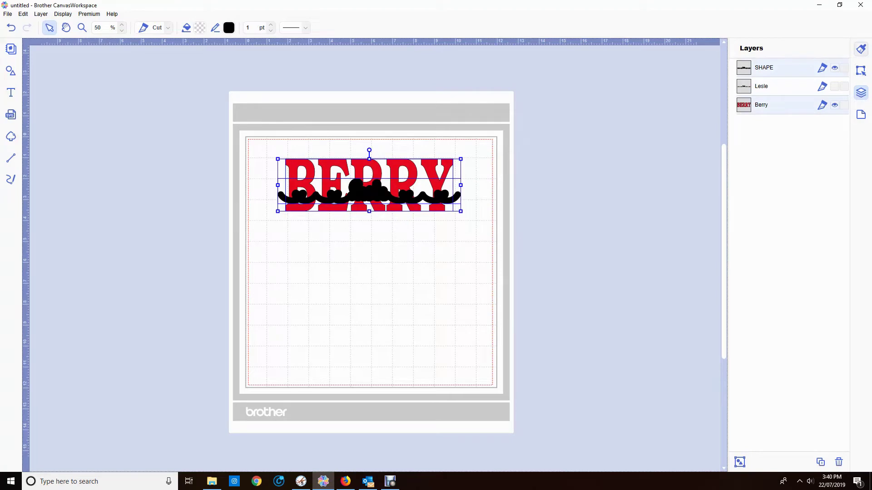
{"action": "left_click", "coordinate": [861, 70]}
{"action": "left_click", "coordinate": [796, 378]}
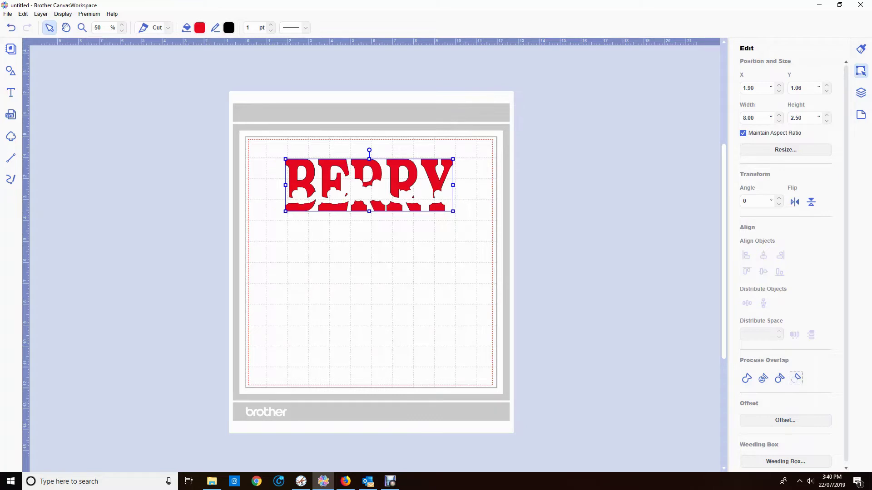
{"action": "key", "text": "ctrl+z"}
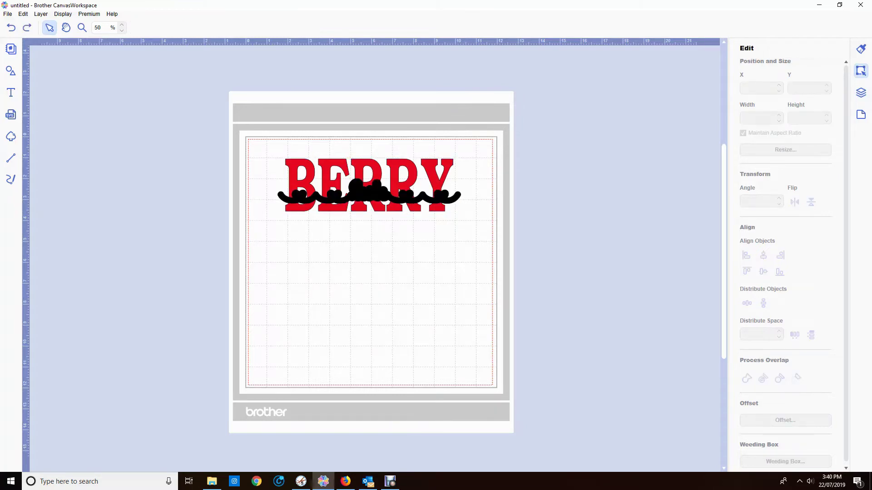
{"action": "key", "text": "ctrl+y"}
Step: Nudge the black border up to Y 1.89, retry the cut-out, and undo it
{"action": "scroll", "coordinate": [371, 262], "scroll_direction": "up", "scroll_amount": 1}
{"action": "left_click", "coordinate": [369, 237]}
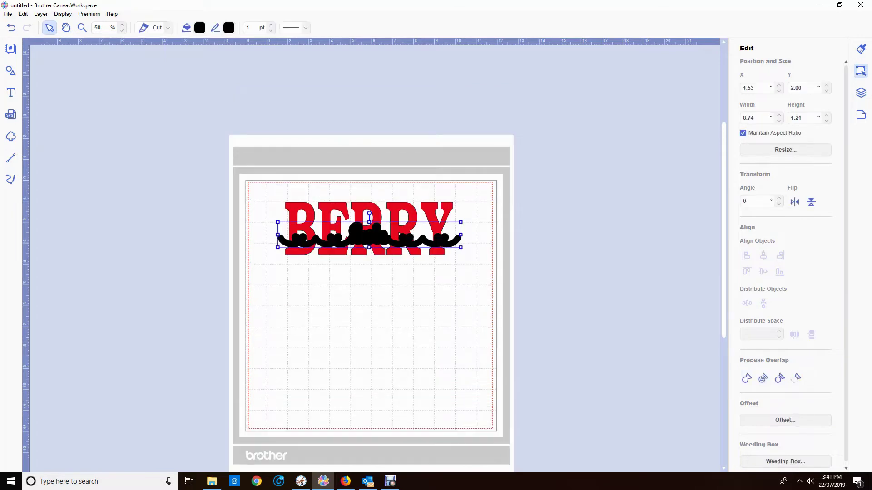
{"action": "key", "text": "Up"}
{"action": "key", "text": "Up"}
{"action": "key", "text": "Up"}
{"action": "key", "text": "Up"}
{"action": "key", "text": "Up"}
{"action": "key", "text": "Up"}
{"action": "key", "text": "Up"}
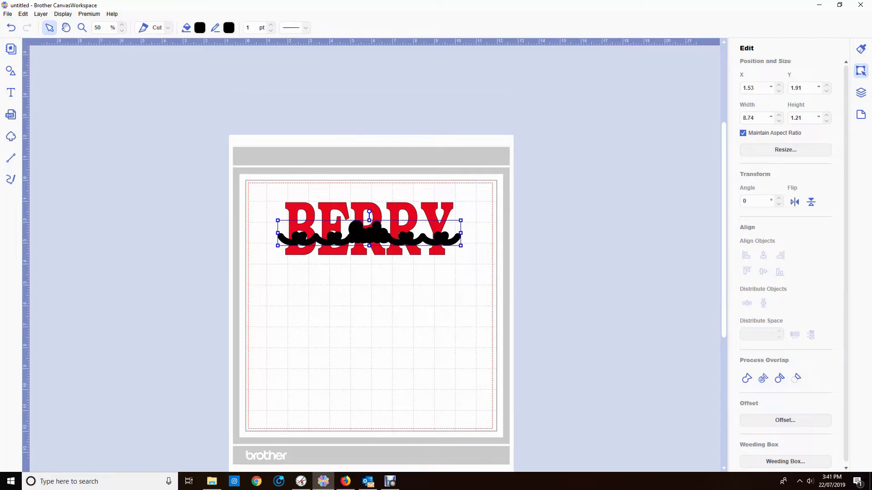
{"action": "key", "text": "Up"}
{"action": "key", "text": "Up"}
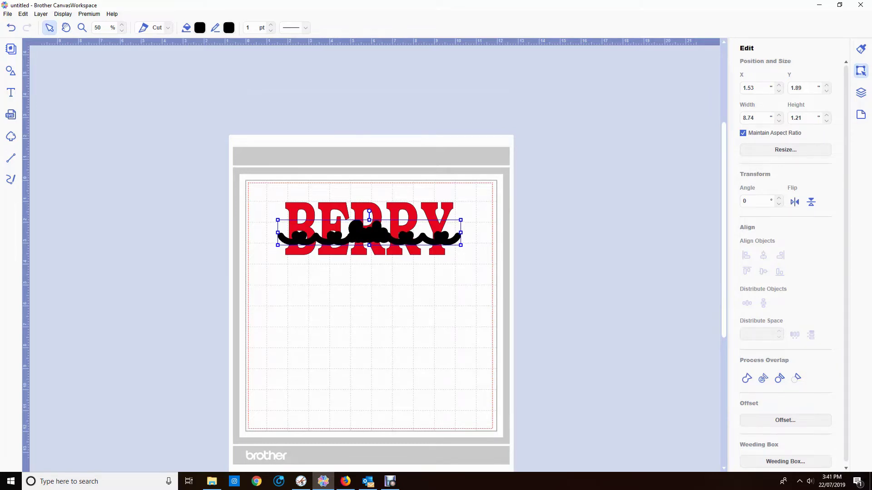
{"action": "left_click_drag", "start_coordinate": [248, 183], "coordinate": [468, 270]}
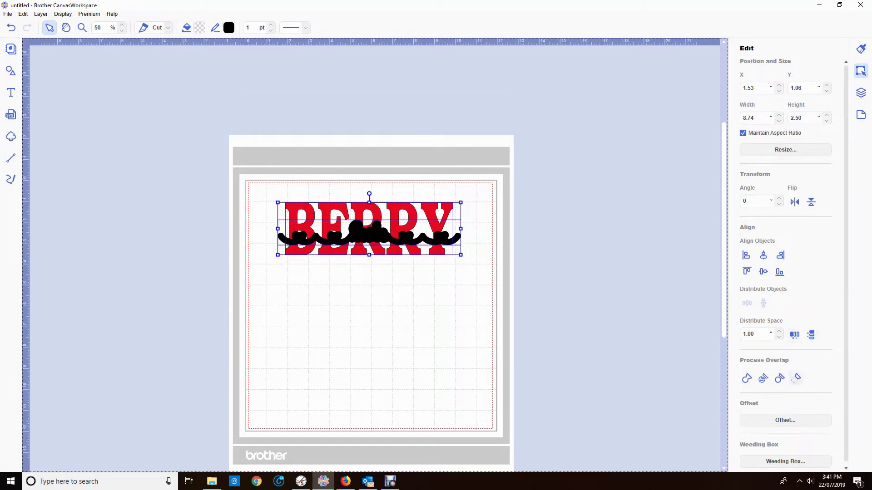
{"action": "left_click", "coordinate": [796, 378]}
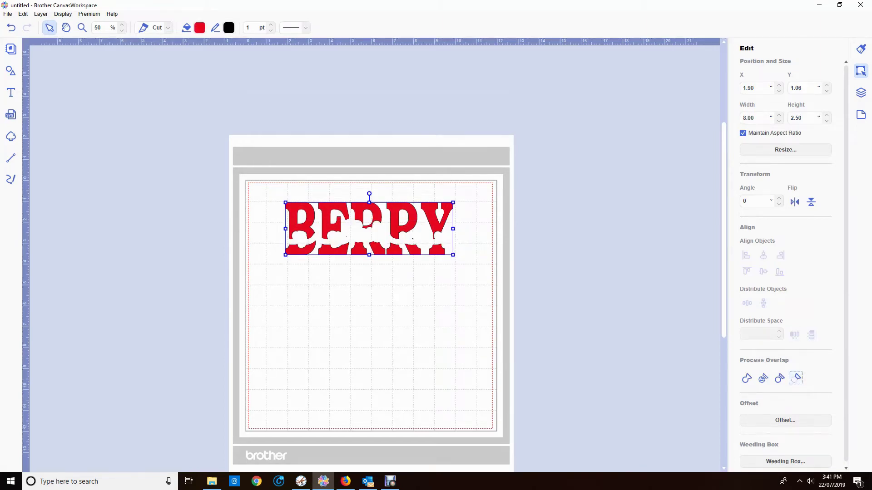
{"action": "key", "text": "ctrl+z"}
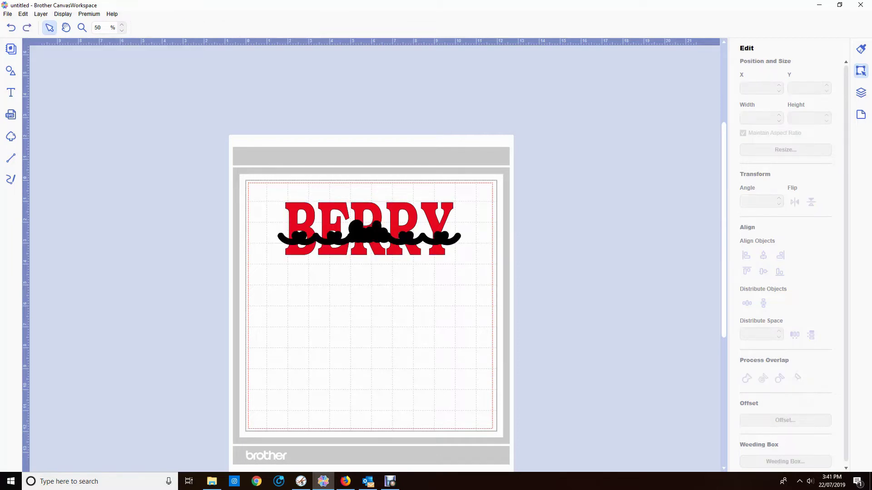
{"action": "left_click", "coordinate": [369, 234]}
Step: Nudge the black border up twice, then trial a Process Overlap cut-out on BERRY and undo it
{"action": "key", "text": "Up"}
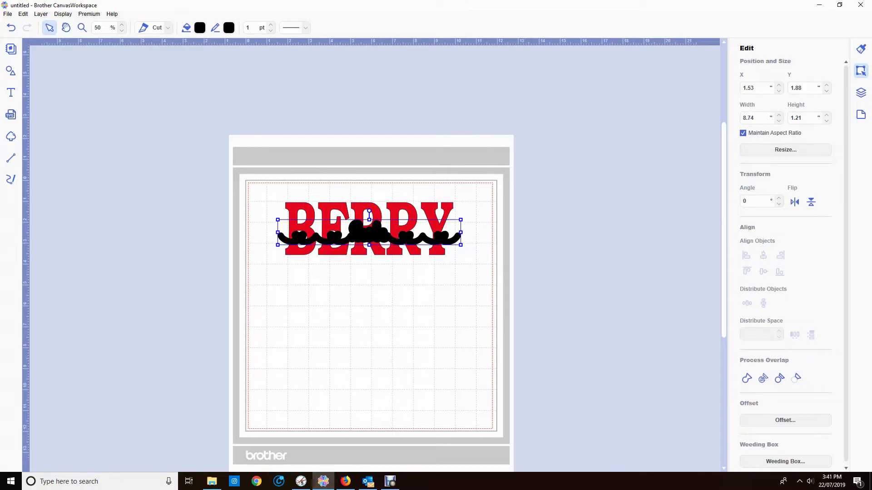
{"action": "key", "text": "Up"}
{"action": "key", "text": "ctrl+a"}
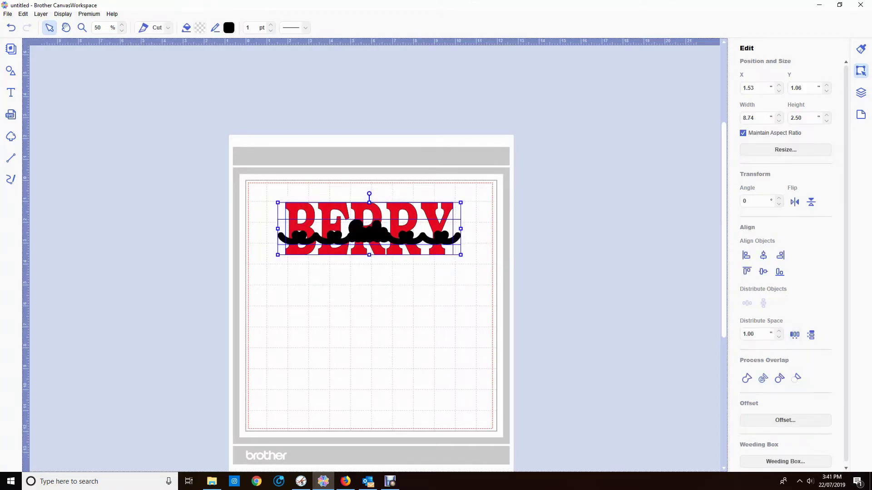
{"action": "left_click", "coordinate": [796, 378]}
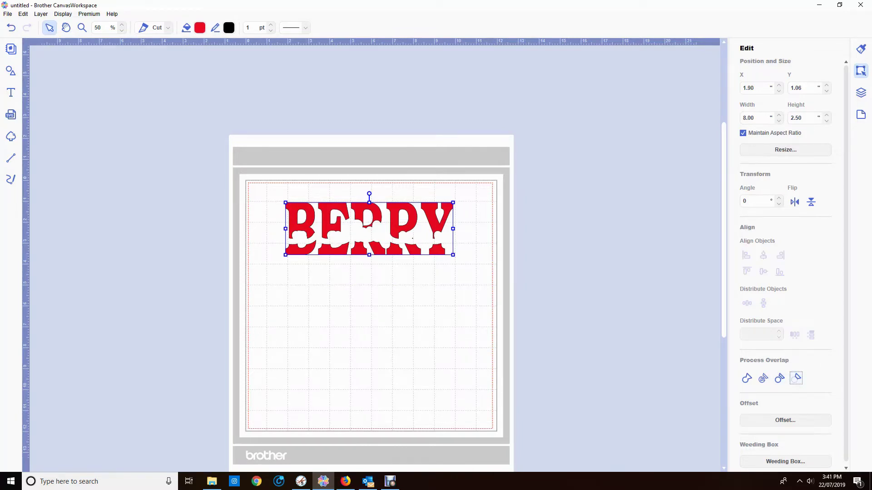
{"action": "key", "text": "ctrl+z"}
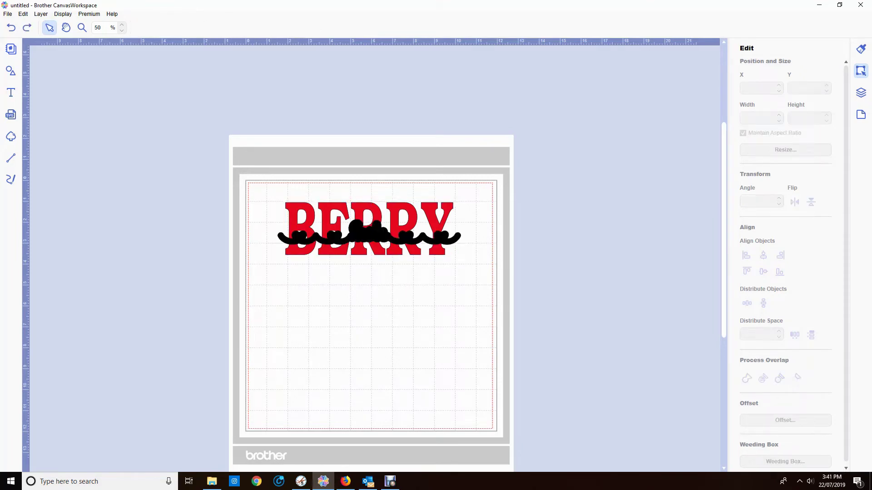
Step: Shift the squiggle slightly right and test the cut-out from BERRY again before undoing it
{"action": "left_click", "coordinate": [369, 224]}
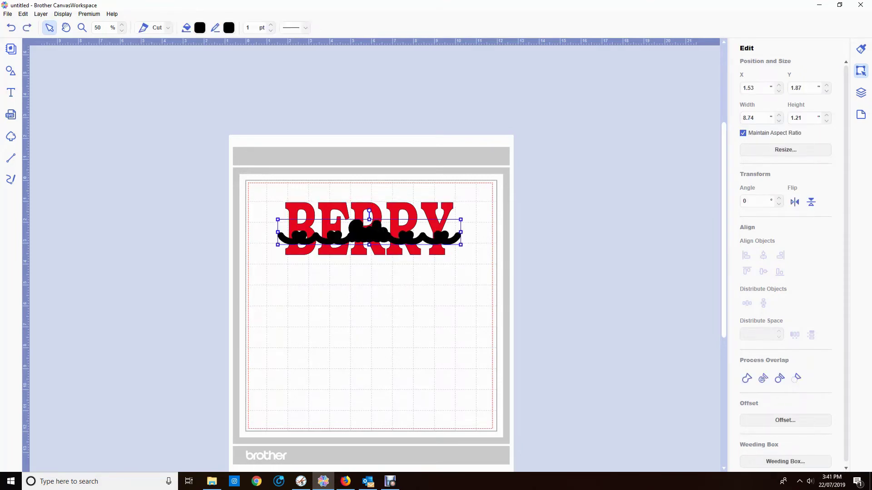
{"action": "left_click_drag", "start_coordinate": [369, 217], "coordinate": [369, 217]}
{"action": "mouse_move", "coordinate": [254, 179]}
{"action": "left_mouse_down"}
{"action": "mouse_move", "coordinate": [463, 258]}
{"action": "mouse_move", "coordinate": [507, 308]}
{"action": "left_mouse_up"}
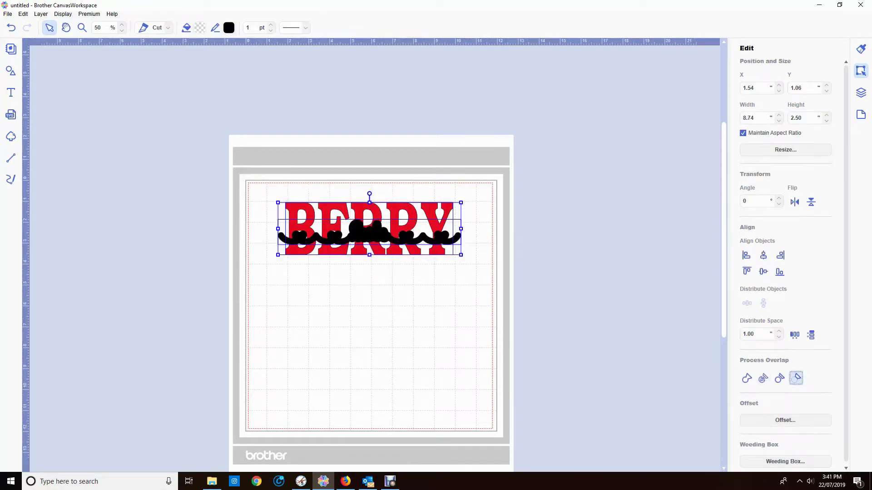
{"action": "left_click", "coordinate": [795, 378]}
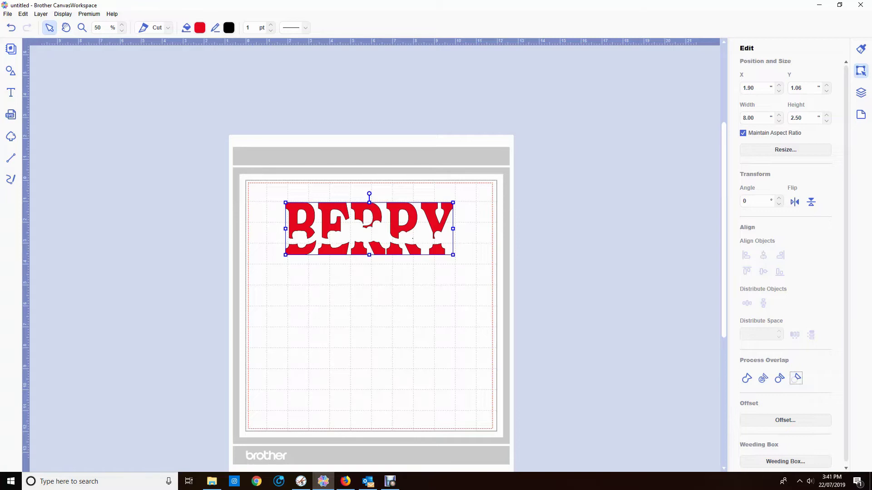
{"action": "key", "text": "ctrl+z"}
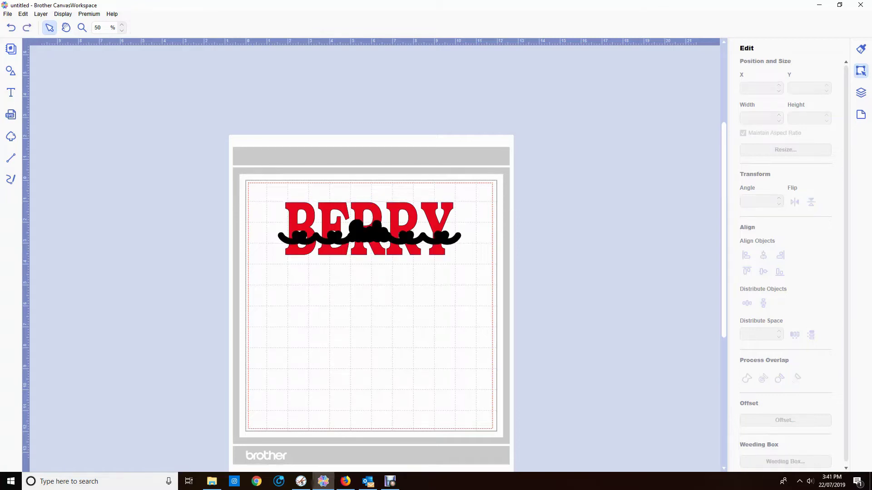
{"action": "key", "text": "ctrl+y"}
Step: Nudge the flourish two steps right, select it with BERRY, and turn the Lesle layer back on
{"action": "left_click", "coordinate": [369, 234]}
{"action": "key", "text": "Right"}
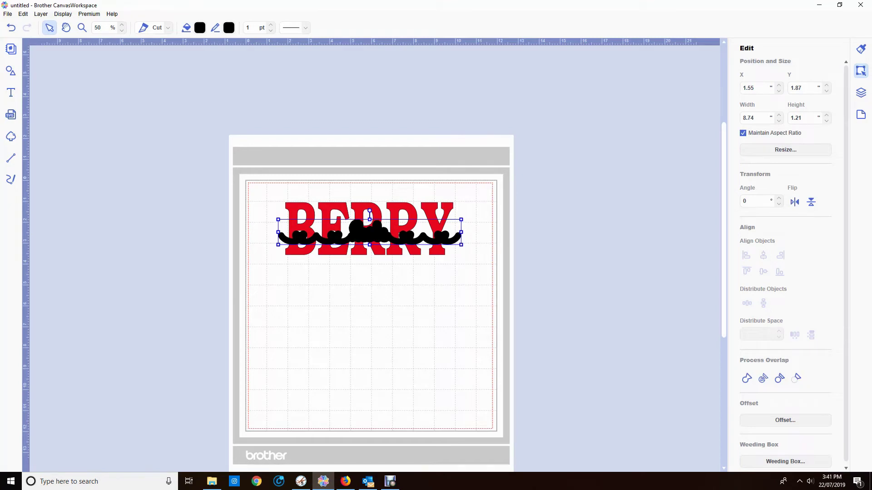
{"action": "key", "text": "Right"}
{"action": "left_click_drag", "start_coordinate": [254, 181], "coordinate": [532, 321]}
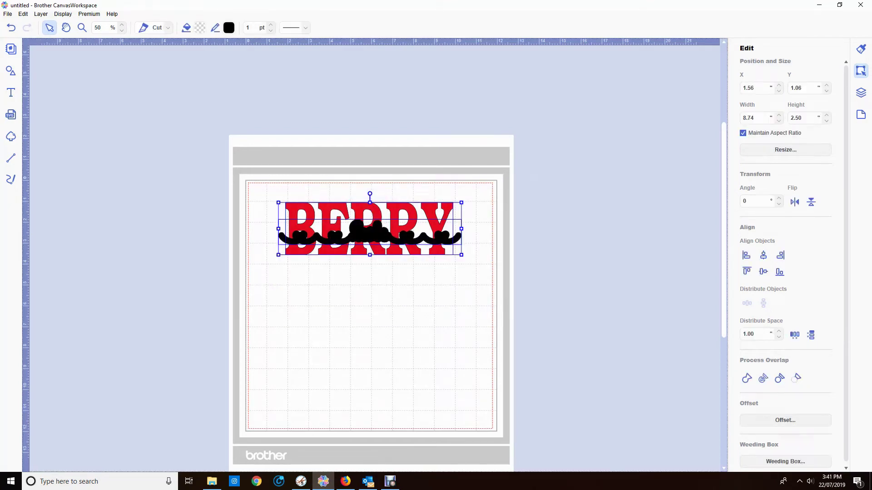
{"action": "left_click", "coordinate": [861, 92]}
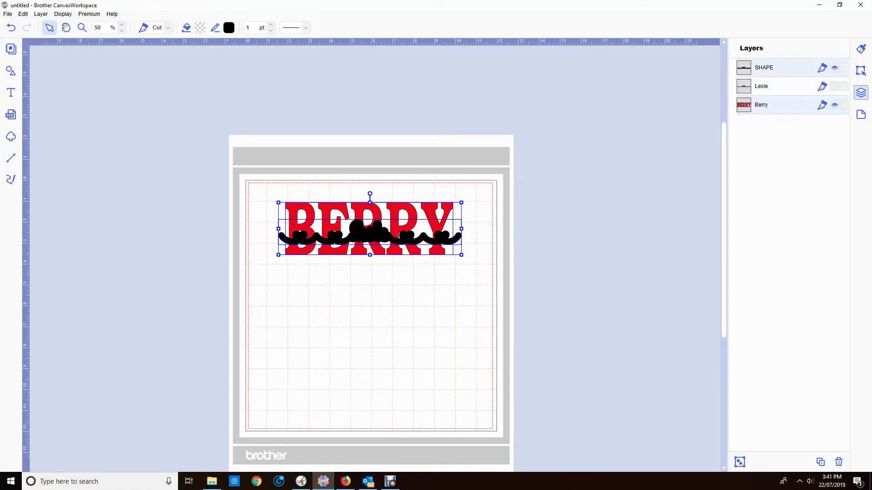
{"action": "left_click", "coordinate": [835, 86]}
Step: Select the Lesle and SHAPE layers and align them to the middle, centred on each other
{"action": "key", "text": "Escape"}
{"action": "left_click", "coordinate": [762, 87]}
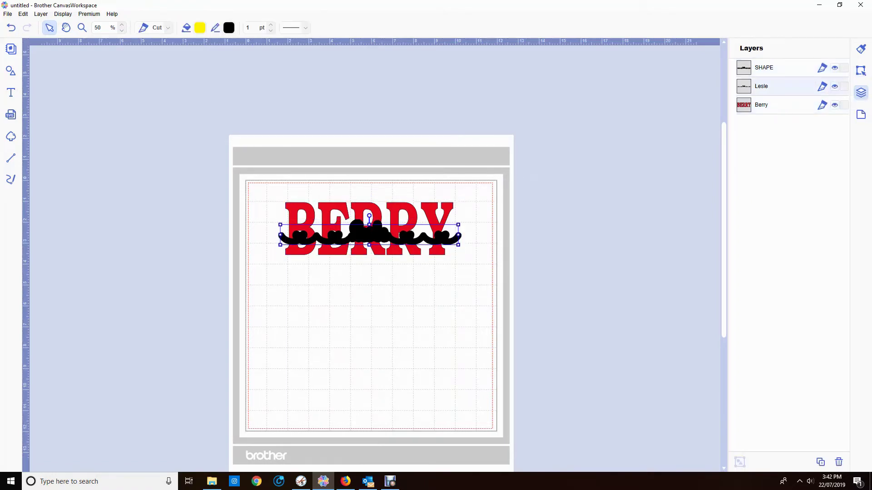
{"action": "left_click", "coordinate": [764, 68], "text": "ctrl"}
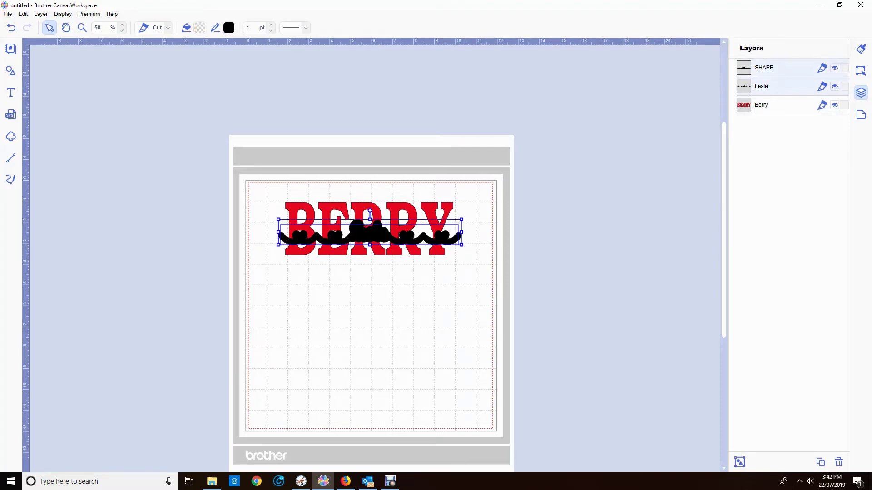
{"action": "left_click", "coordinate": [860, 70]}
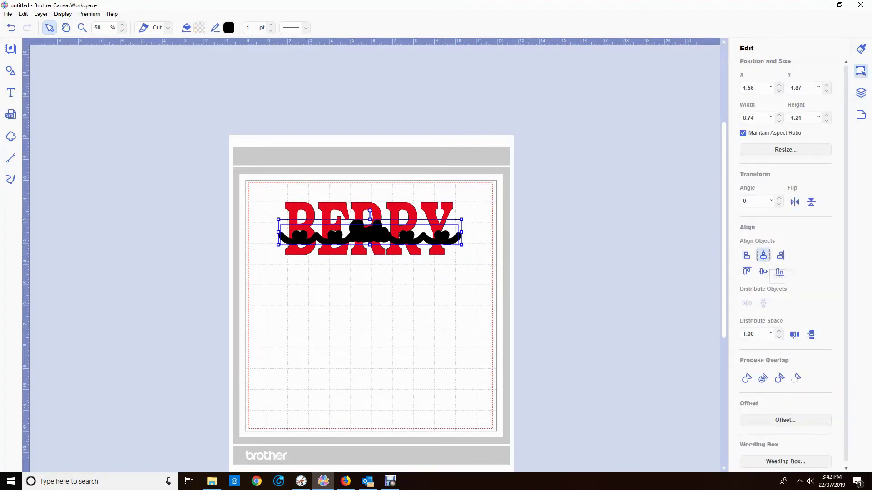
{"action": "left_click", "coordinate": [763, 272]}
{"action": "left_click", "coordinate": [440, 310]}
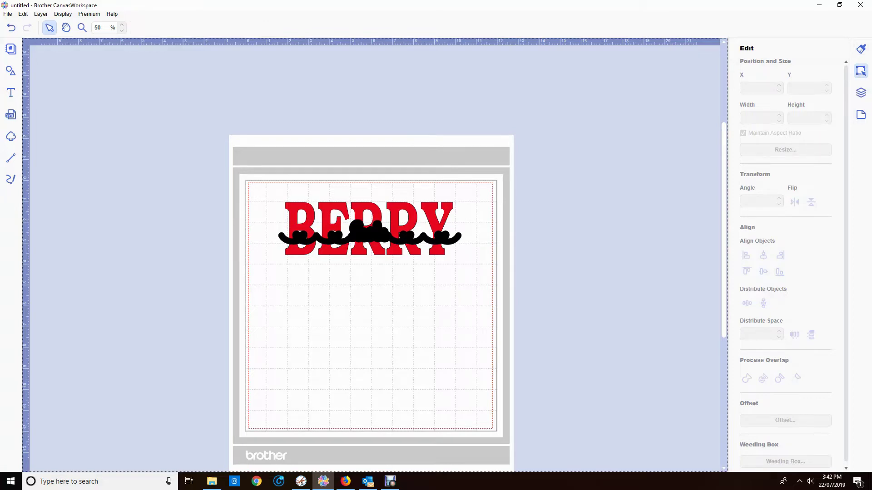
Step: Send the black squiggle backward behind the Lesle script
{"action": "right_click", "coordinate": [456, 241]}
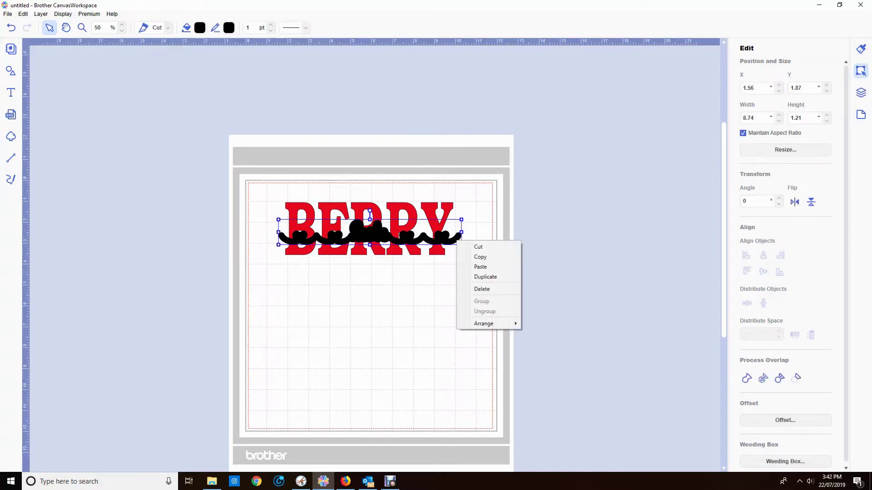
{"action": "mouse_move", "coordinate": [484, 323]}
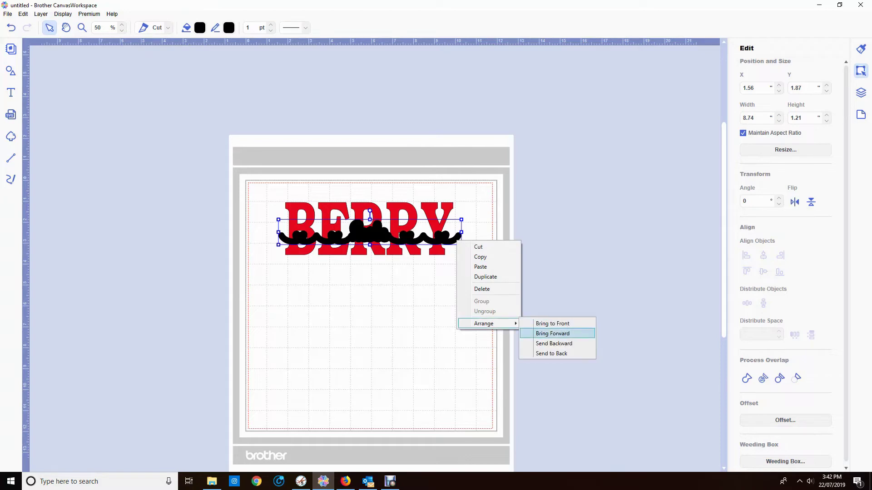
{"action": "left_click", "coordinate": [550, 343]}
{"action": "key", "text": "Escape"}
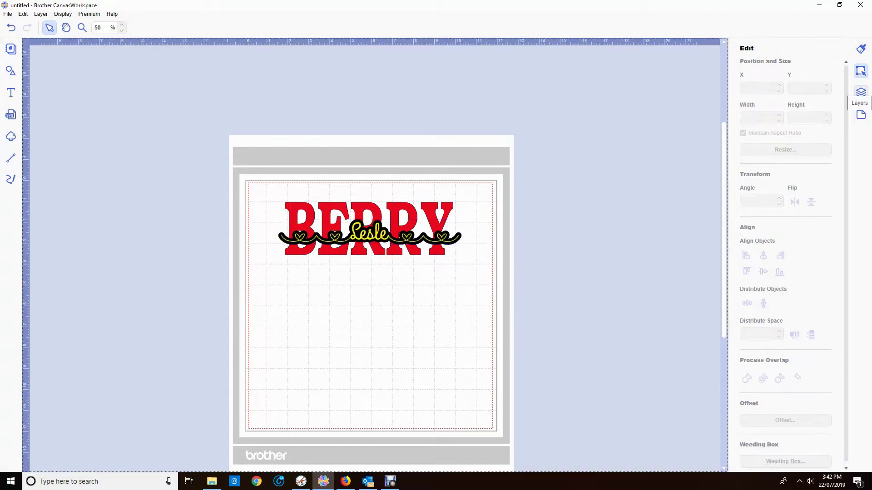
Step: Toggle layer visibility to check, leave Lesle hidden, and select BERRY with the squiggle
{"action": "left_click", "coordinate": [861, 92]}
{"action": "left_click", "coordinate": [835, 86]}
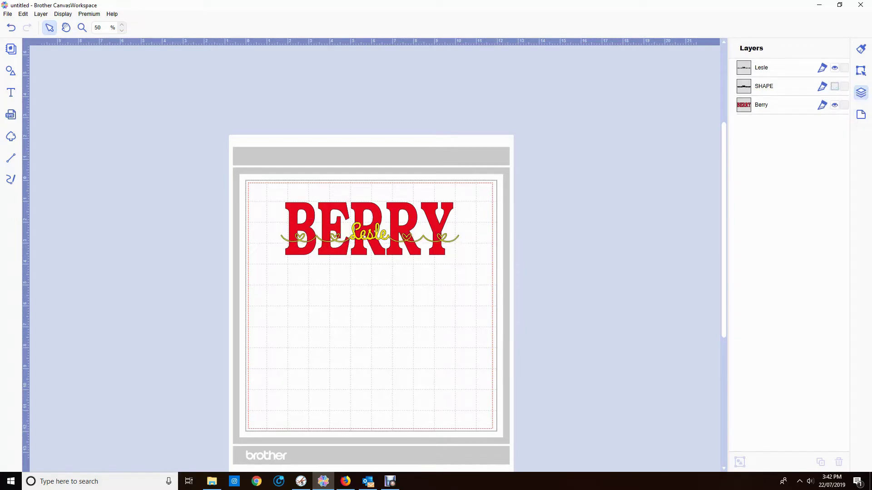
{"action": "left_click", "coordinate": [834, 87]}
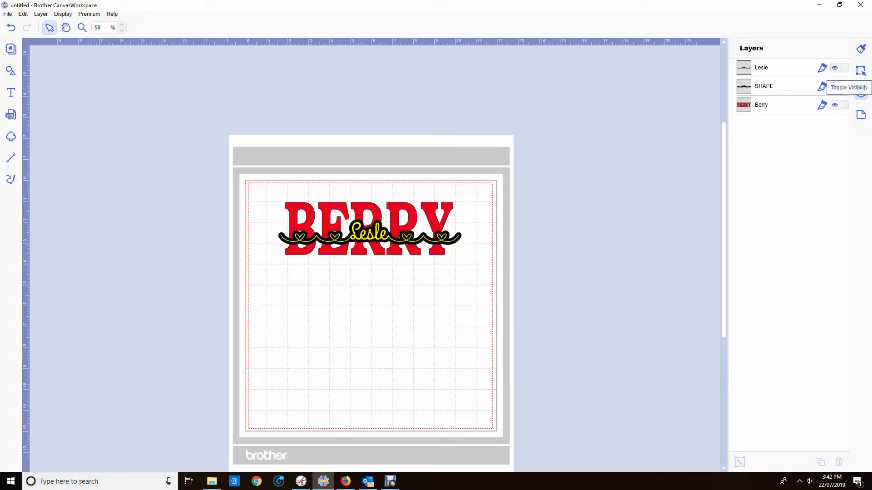
{"action": "left_click", "coordinate": [834, 68]}
{"action": "left_click", "coordinate": [835, 68]}
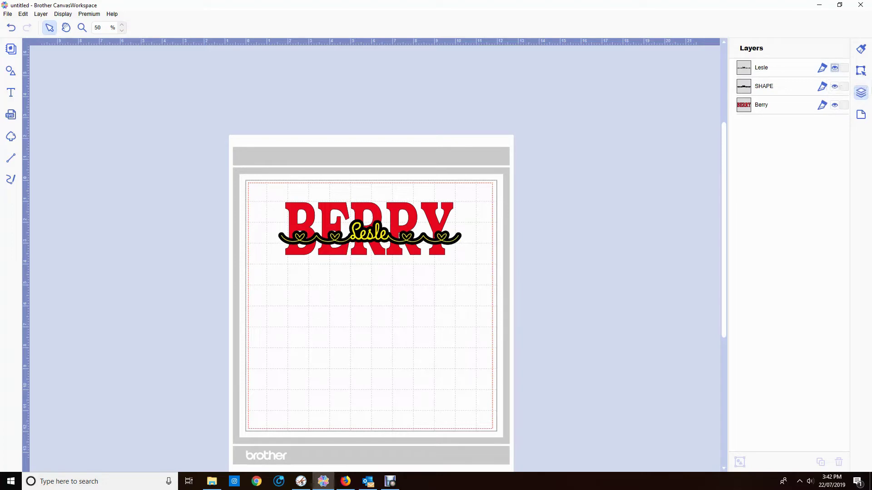
{"action": "left_click", "coordinate": [834, 67]}
{"action": "mouse_move", "coordinate": [242, 180]}
{"action": "left_mouse_down"}
{"action": "mouse_move", "coordinate": [463, 259]}
{"action": "mouse_move", "coordinate": [496, 285]}
{"action": "left_mouse_up"}
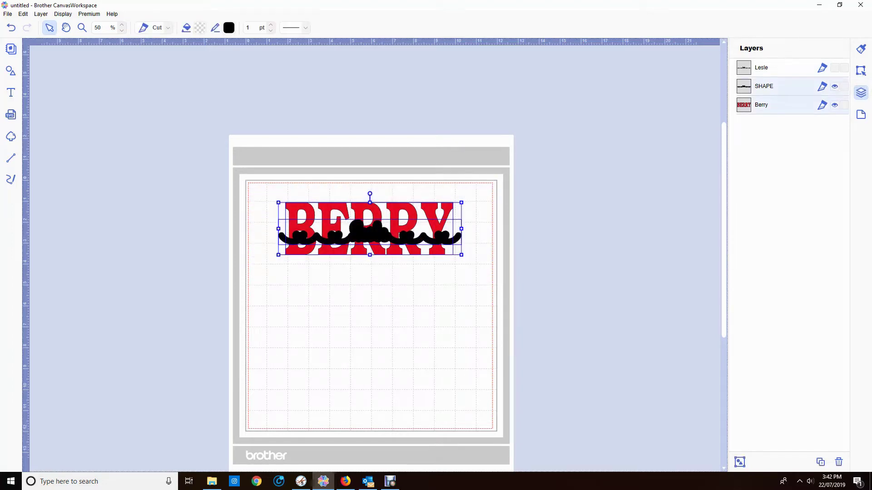
Step: Use Process Overlap to cut the squiggle's scalloped shape out of the red BERRY lettering
{"action": "left_click", "coordinate": [861, 70]}
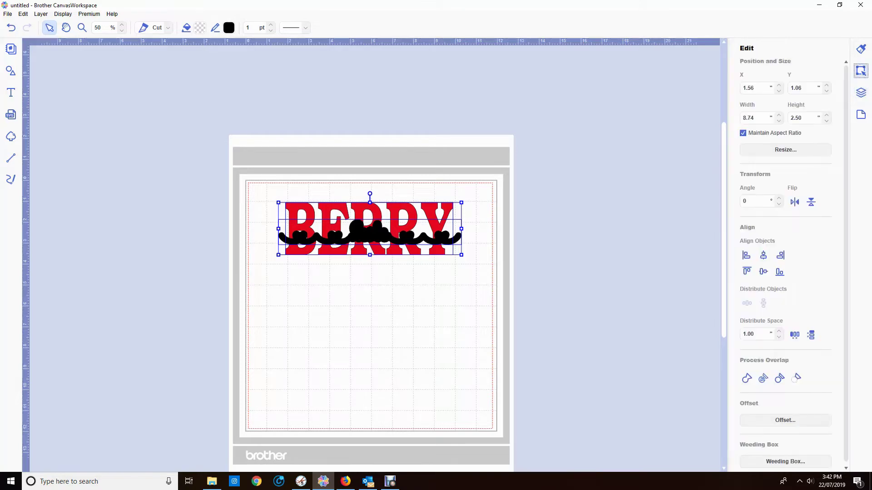
{"action": "left_click", "coordinate": [795, 378]}
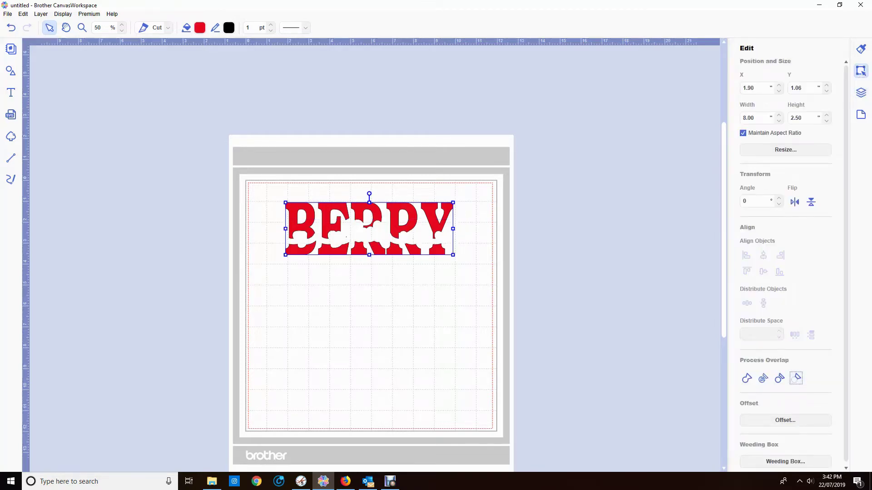
{"action": "key", "text": "Escape"}
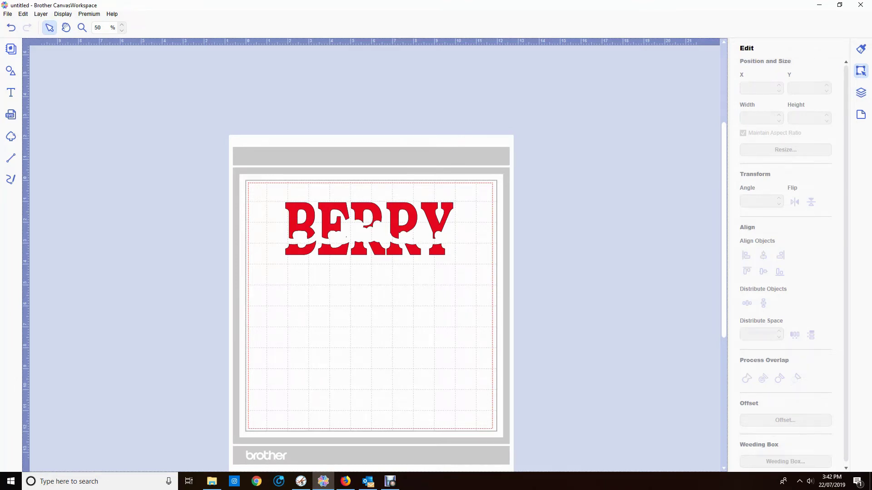
{"action": "left_click", "coordinate": [861, 93]}
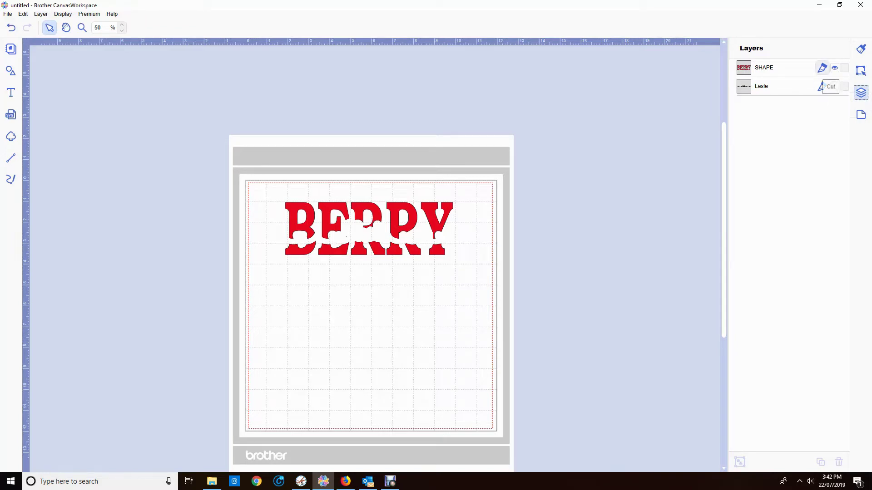
Step: Show Lesle again and rename the merged SHAPE layer to 'Berry'
{"action": "left_click", "coordinate": [834, 87]}
{"action": "double_click", "coordinate": [764, 67]}
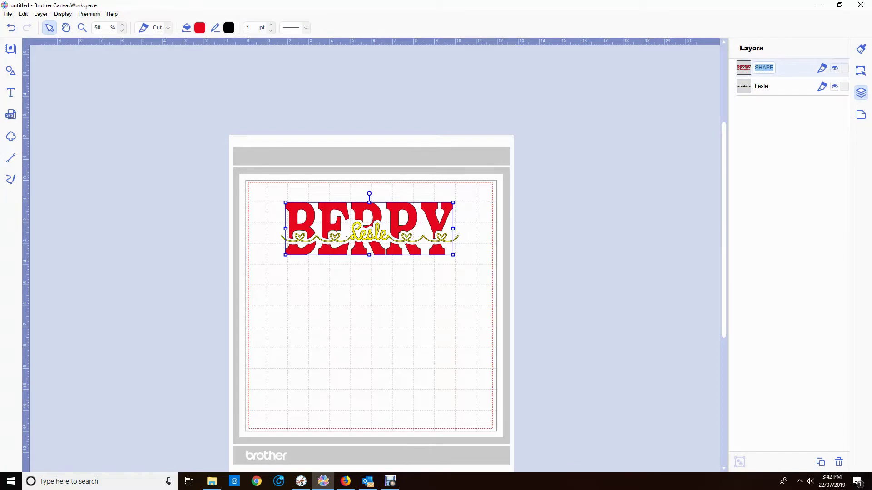
{"action": "key", "text": "BackSpace"}
{"action": "type", "text": "Berry"}
{"action": "key", "text": "Return"}
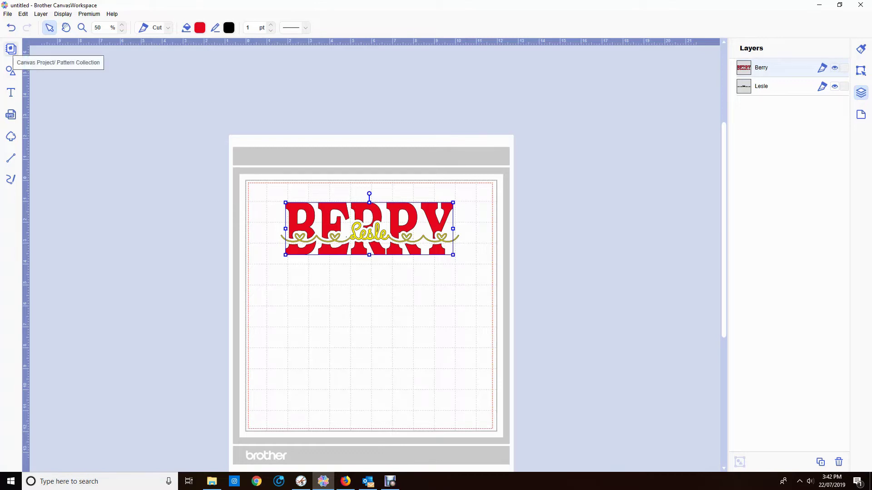
Step: Add a square from the basic shapes library to the mat and shrink it
{"action": "left_click", "coordinate": [11, 49]}
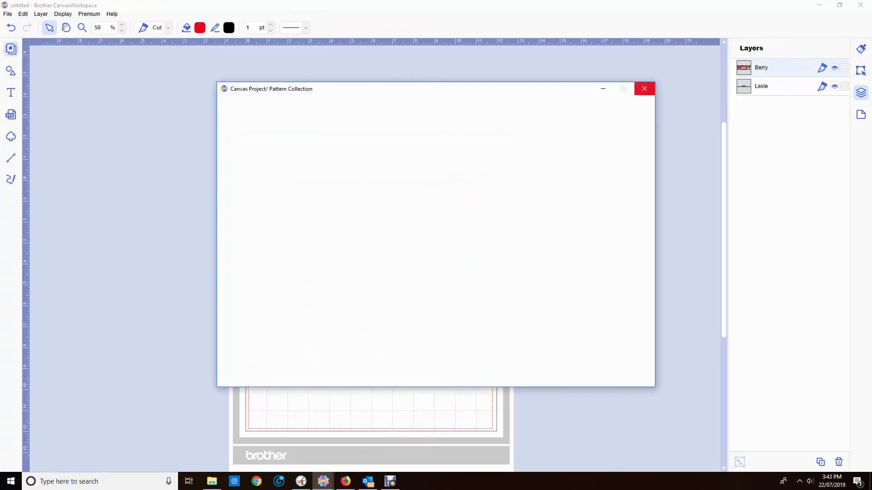
{"action": "left_click", "coordinate": [644, 89]}
{"action": "left_click", "coordinate": [11, 71]}
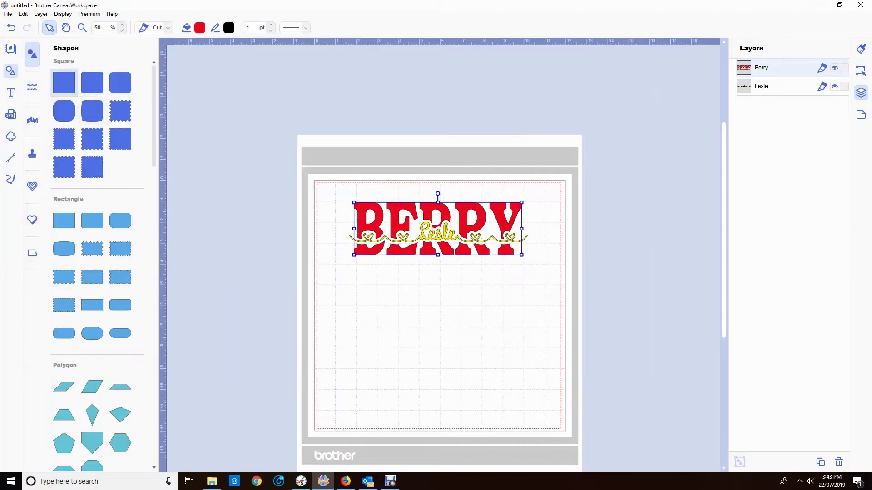
{"action": "left_click", "coordinate": [64, 82]}
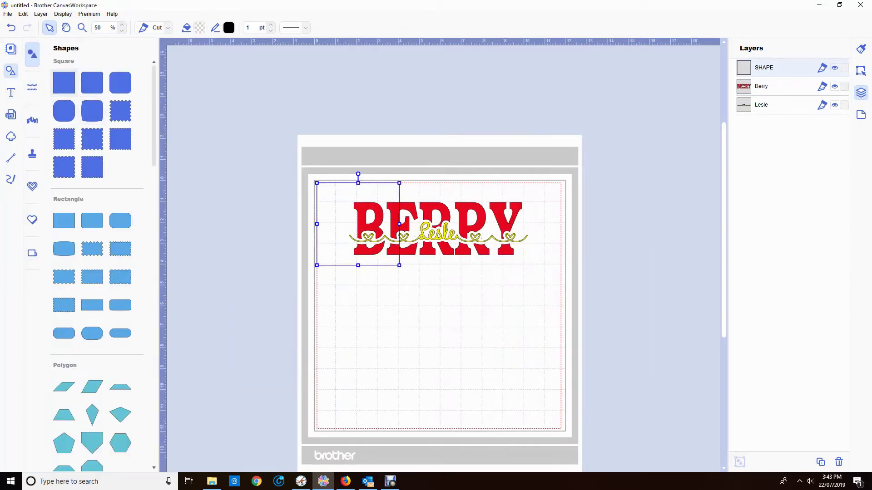
{"action": "left_click_drag", "start_coordinate": [399, 265], "coordinate": [337, 202]}
Step: Set the square's width to 0.75
{"action": "left_click", "coordinate": [861, 71]}
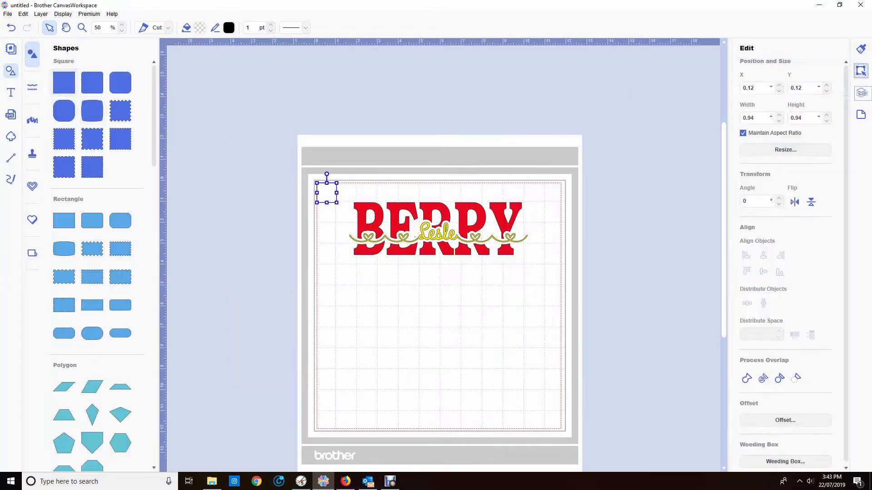
{"action": "double_click", "coordinate": [754, 117]}
{"action": "type", "text": ".5"}
{"action": "key", "text": "Return"}
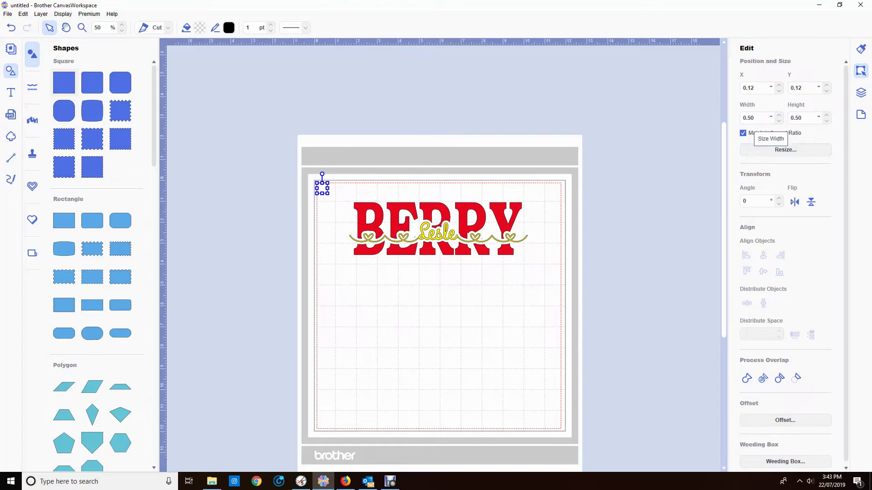
{"action": "double_click", "coordinate": [748, 118]}
{"action": "type", "text": ".75"}
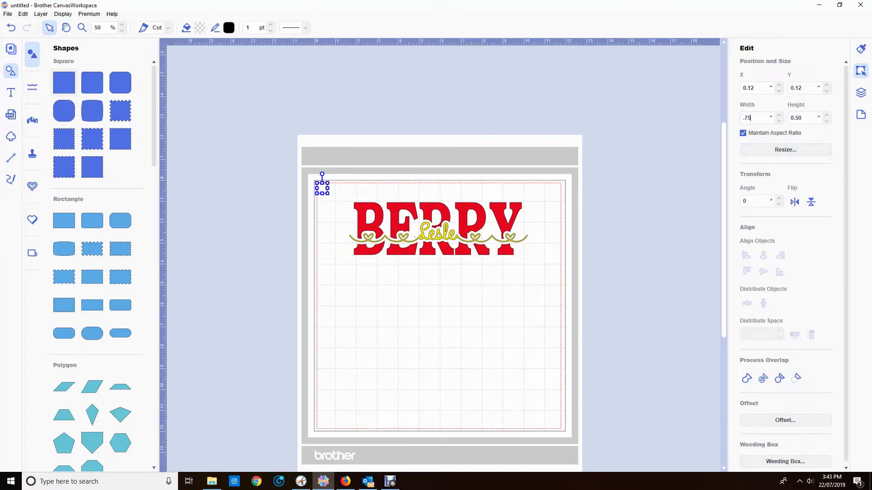
{"action": "key", "text": "Return"}
Step: Duplicate the square and place one copy on each side of BERRY
{"action": "key", "text": "ctrl+d"}
{"action": "left_click_drag", "start_coordinate": [331, 197], "coordinate": [535, 214]}
{"action": "key", "text": "Up"}
{"action": "key", "text": "Up"}
{"action": "left_click_drag", "start_coordinate": [324, 190], "coordinate": [337, 211]}
{"action": "left_click", "coordinate": [534, 211], "text": "shift"}
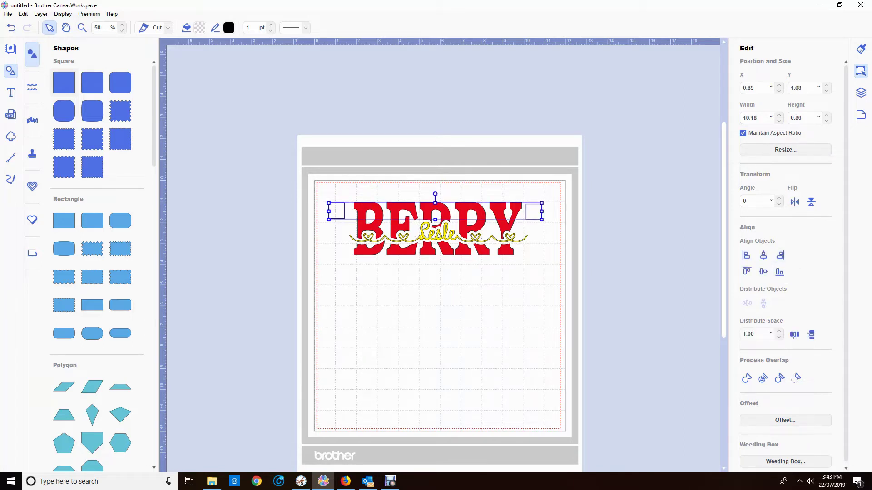
Step: Top-align both small squares with the BERRY lettering at Y 1.06
{"action": "left_click", "coordinate": [746, 271]}
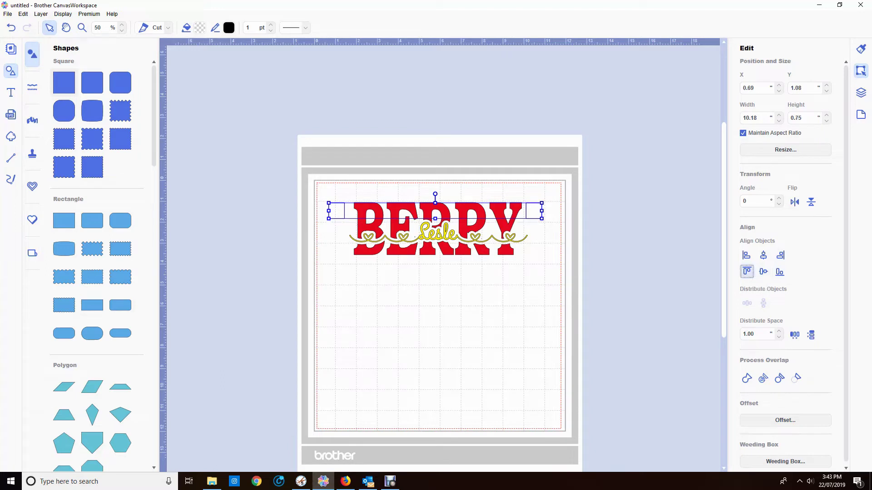
{"action": "left_click", "coordinate": [636, 271]}
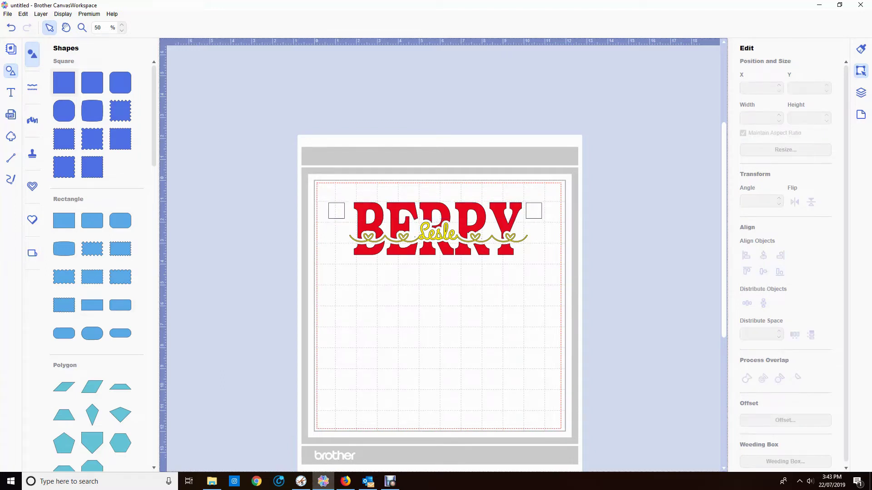
{"action": "left_click", "coordinate": [533, 210]}
{"action": "key", "text": "Escape"}
{"action": "left_click", "coordinate": [438, 214]}
{"action": "left_click", "coordinate": [533, 211], "text": "shift"}
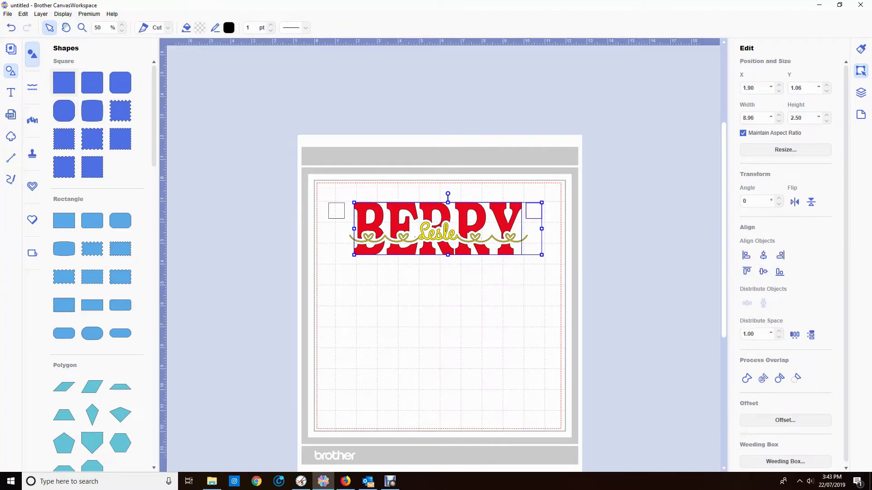
{"action": "left_click", "coordinate": [336, 211], "text": "shift"}
{"action": "left_click", "coordinate": [747, 272]}
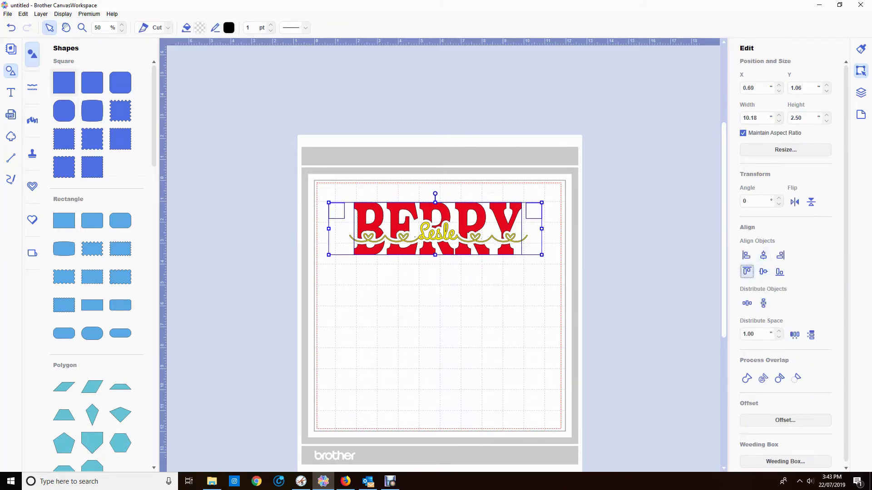
Step: Nudge the left square two steps right to X 0.91
{"action": "key", "text": "Escape"}
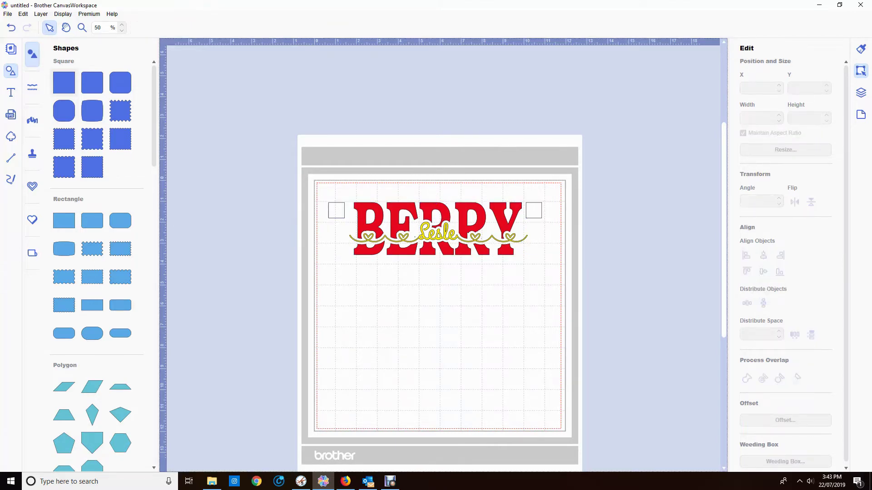
{"action": "left_click", "coordinate": [336, 211]}
{"action": "key", "text": "Right"}
{"action": "key", "text": "Right"}
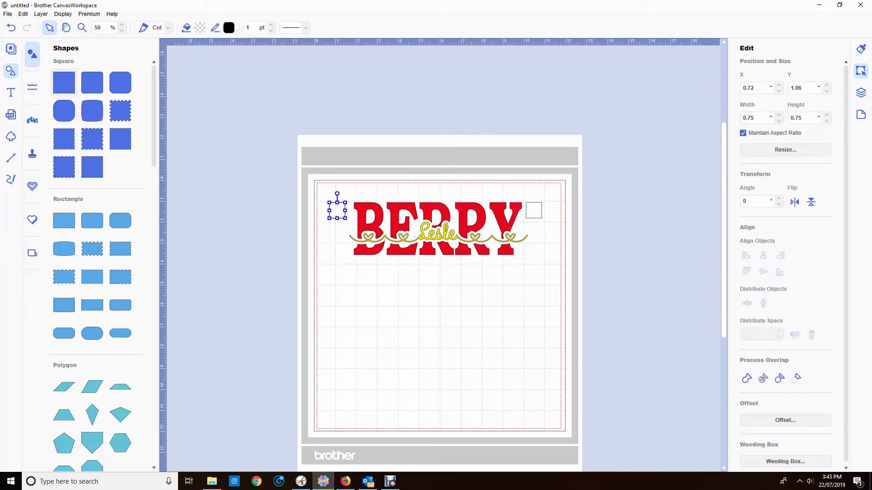
{"action": "key", "text": "Right"}
{"action": "key", "text": "Right"}
{"action": "key", "text": "Right"}
{"action": "key", "text": "Right"}
{"action": "key", "text": "Right"}
{"action": "key", "text": "Right"}
{"action": "key", "text": "Right"}
{"action": "key", "text": "Right"}
{"action": "key", "text": "Right"}
{"action": "key", "text": "Right"}
{"action": "key", "text": "Right"}
{"action": "key", "text": "Right"}
{"action": "key", "text": "Right"}
{"action": "key", "text": "Right"}
{"action": "key", "text": "Right"}
{"action": "key", "text": "Right"}
{"action": "key", "text": "Right"}
{"action": "key", "text": "Right"}
{"action": "key", "text": "Right"}
{"action": "key", "text": "Escape"}
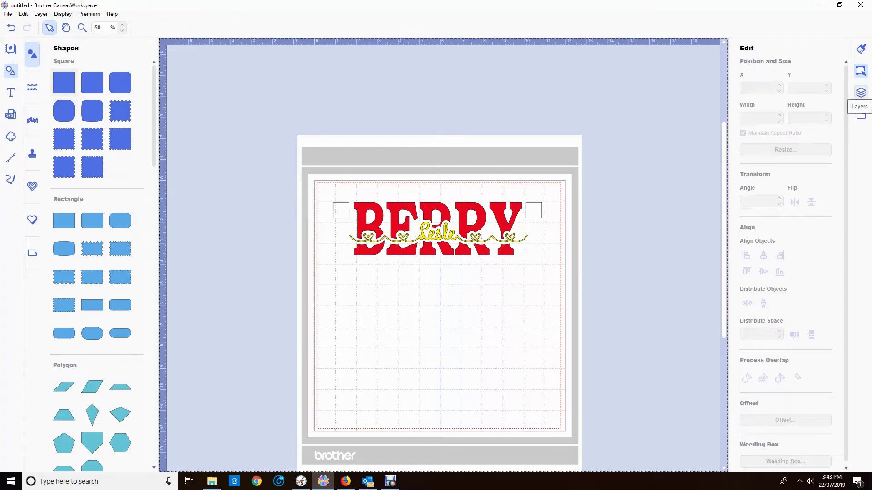
Step: Rename the two square layers 'guide1' and 'guide2' and hide the Lesle layer
{"action": "left_click", "coordinate": [861, 92]}
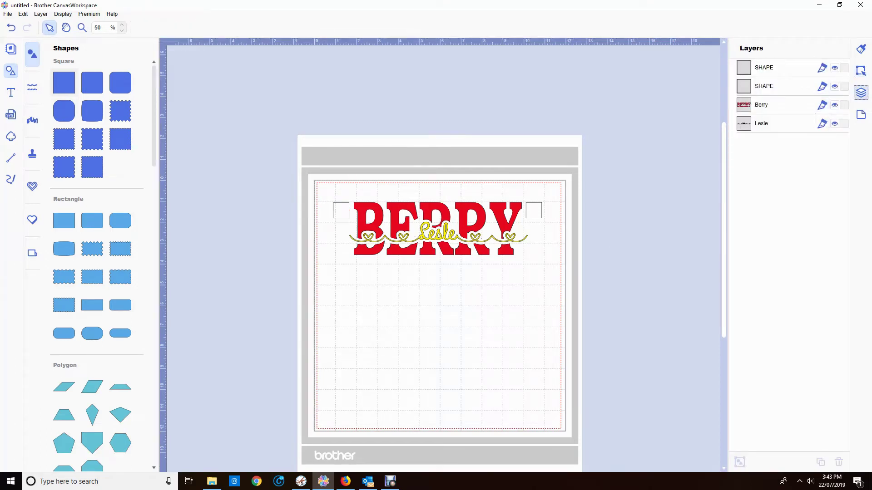
{"action": "double_click", "coordinate": [764, 67]}
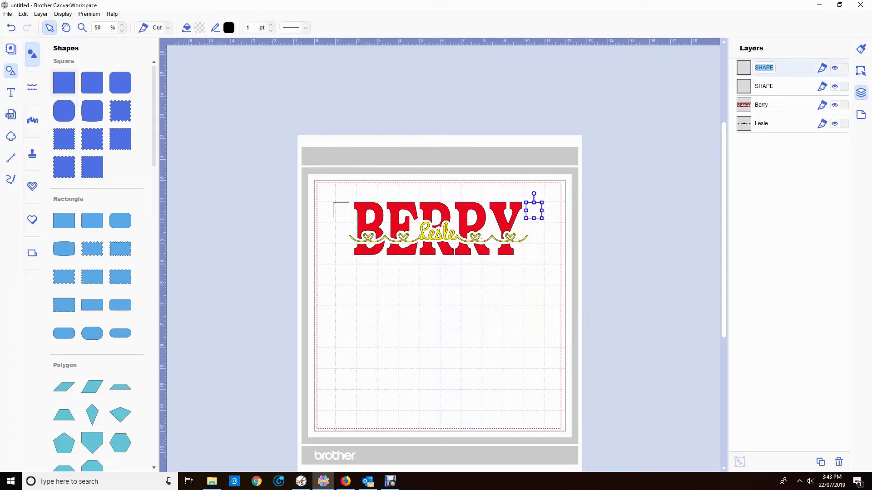
{"action": "type", "text": "guide1"}
{"action": "key", "text": "Tab"}
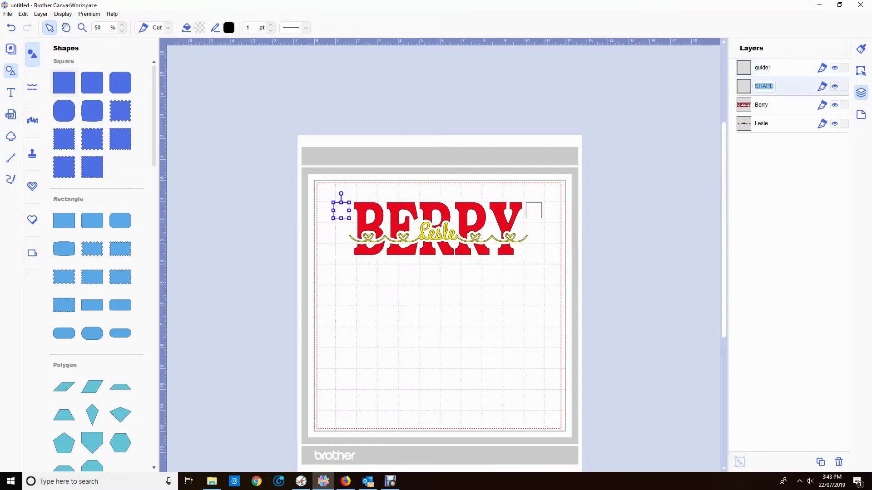
{"action": "type", "text": "guidw"}
{"action": "key", "text": "BackSpace"}
{"action": "type", "text": "e2"}
{"action": "key", "text": "Return"}
{"action": "left_click", "coordinate": [835, 124]}
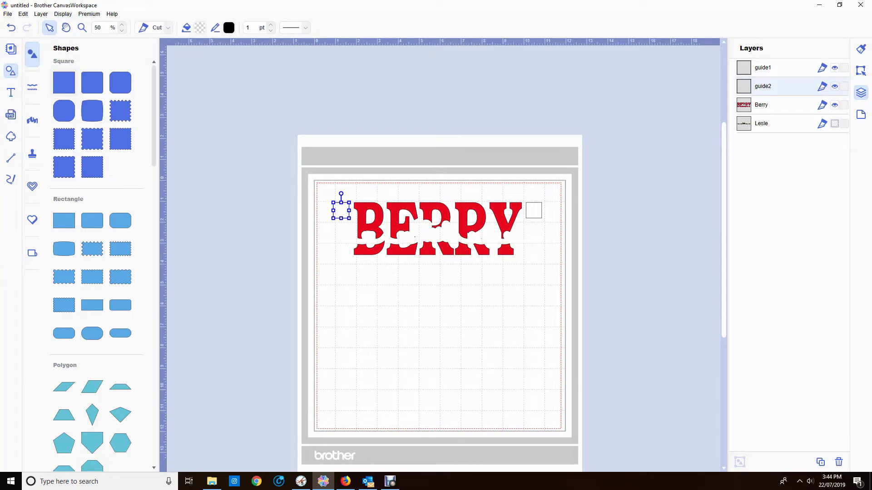
Step: Add a new square over BERRY and shorten it into a rectangle framing the title and squares
{"action": "left_click", "coordinate": [64, 82]}
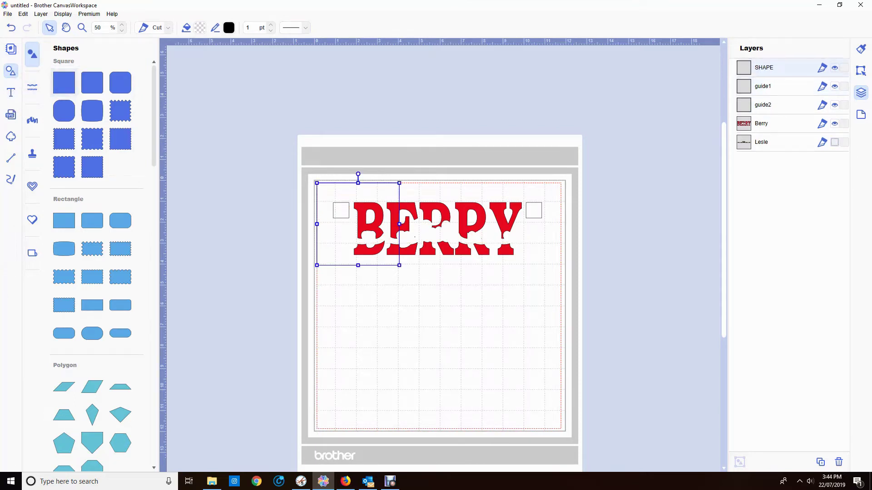
{"action": "left_click_drag", "start_coordinate": [358, 224], "coordinate": [548, 237]}
{"action": "left_click_drag", "start_coordinate": [439, 279], "coordinate": [439, 262]}
{"action": "key", "text": "Escape"}
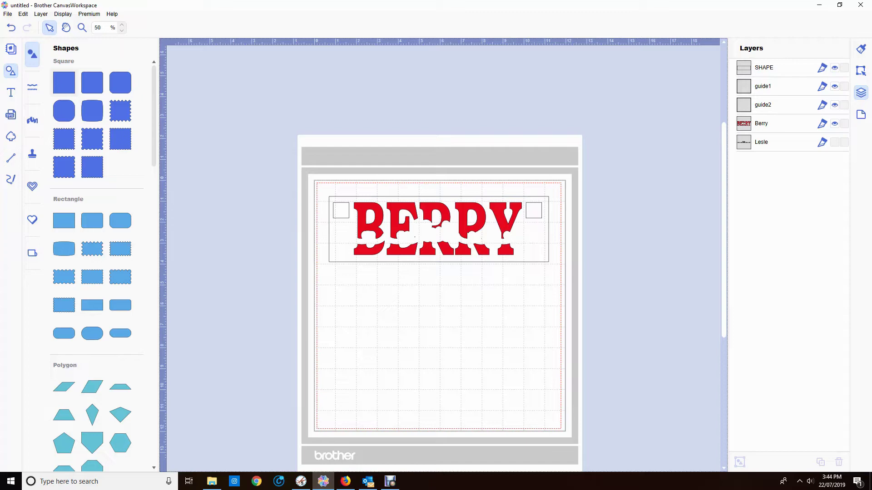
{"action": "scroll", "coordinate": [438, 257], "scroll_direction": "up", "scroll_amount": 5}
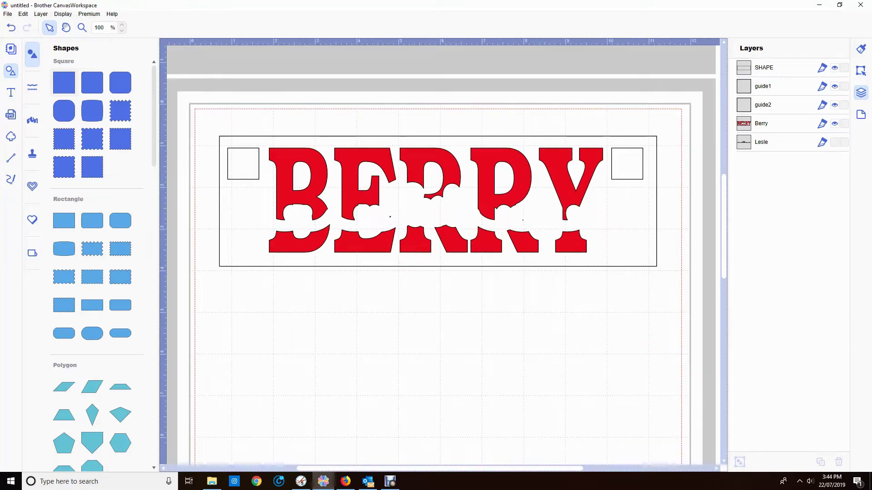
Step: Freehand-draw four wavy cut lines between the BERRY letters and one across their middle
{"action": "left_click", "coordinate": [11, 179]}
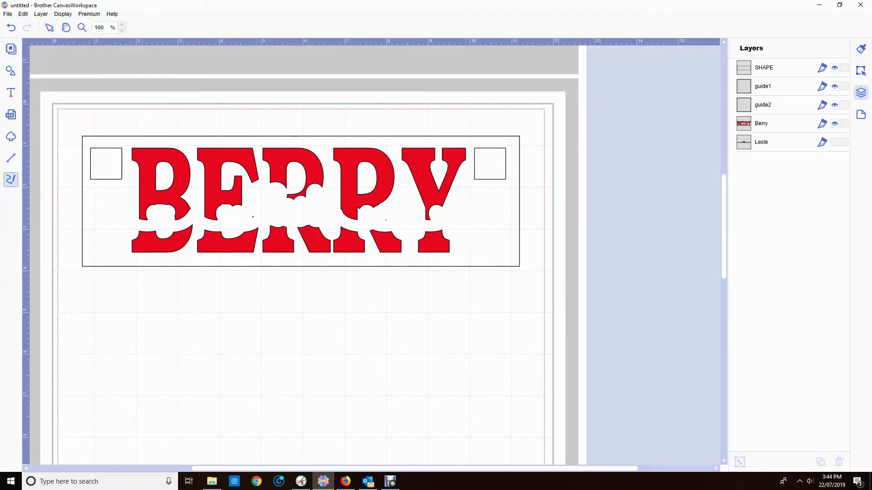
{"action": "mouse_move", "coordinate": [188, 136]}
{"action": "left_mouse_down"}
{"action": "mouse_move", "coordinate": [200, 234]}
{"action": "mouse_move", "coordinate": [190, 265]}
{"action": "left_mouse_up"}
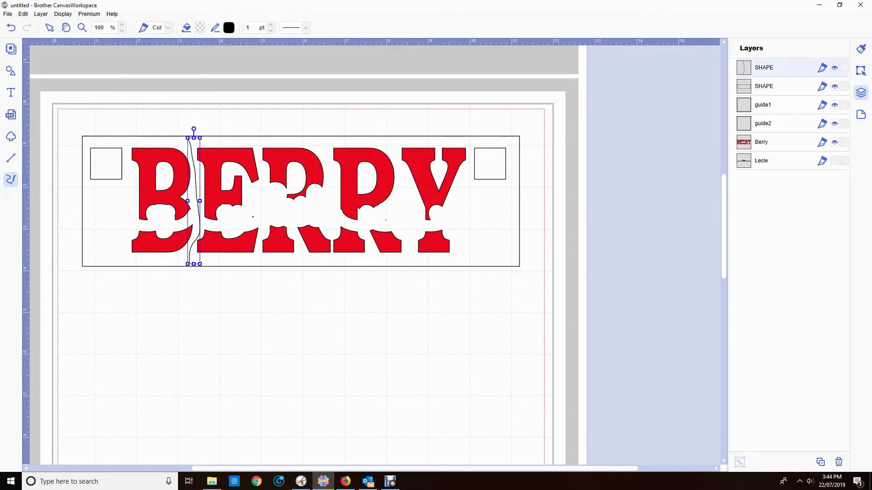
{"action": "mouse_move", "coordinate": [255, 137]}
{"action": "left_mouse_down"}
{"action": "mouse_move", "coordinate": [266, 183]}
{"action": "mouse_move", "coordinate": [259, 264]}
{"action": "left_mouse_up"}
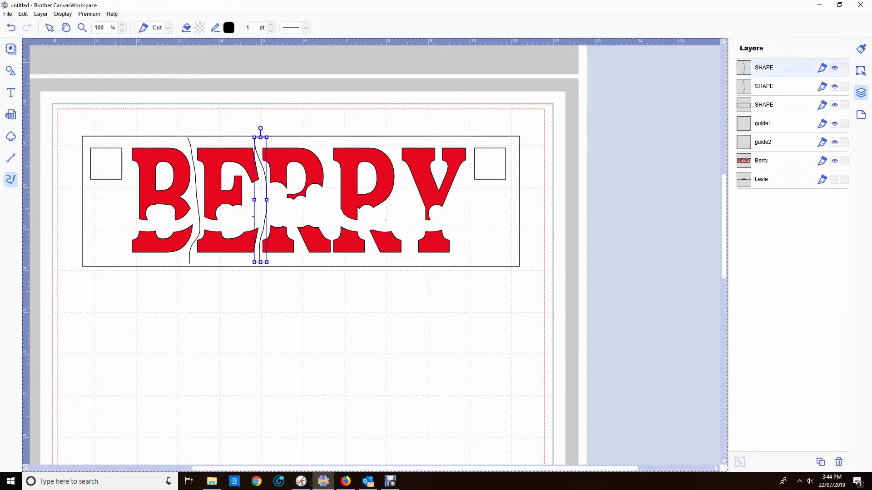
{"action": "left_click_drag", "start_coordinate": [325, 136], "coordinate": [331, 230]}
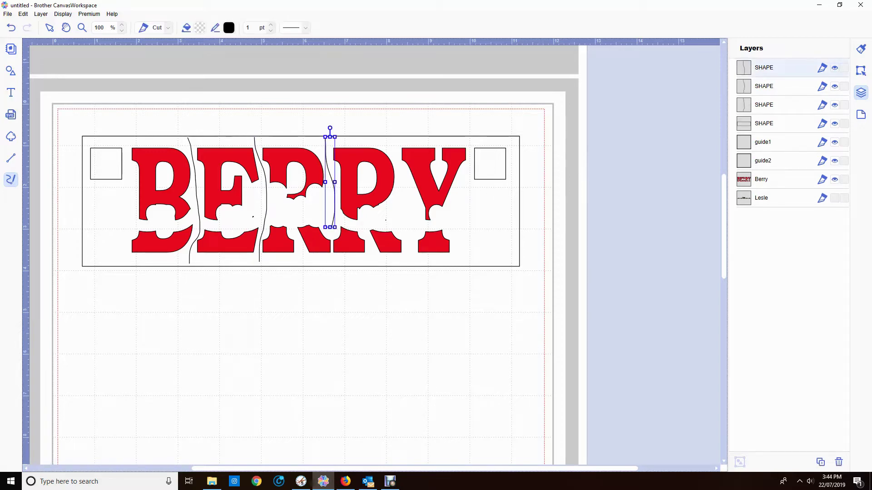
{"action": "left_click_drag", "start_coordinate": [392, 136], "coordinate": [408, 262]}
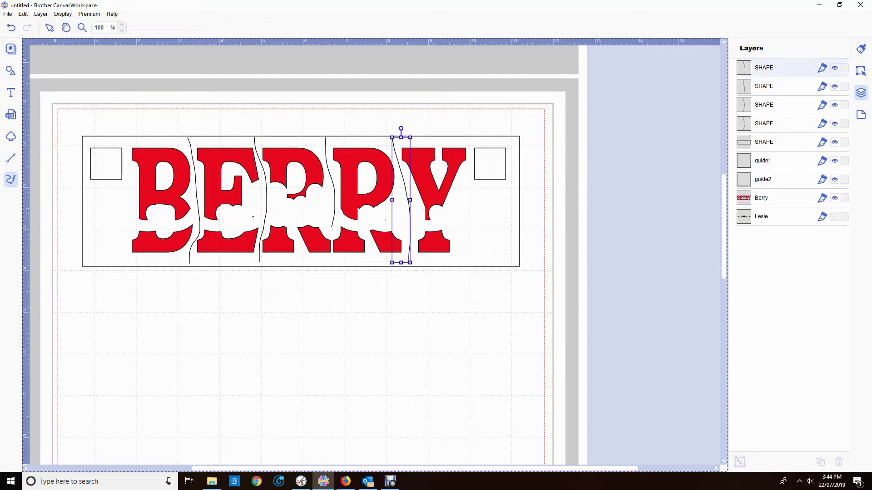
{"action": "mouse_move", "coordinate": [84, 220]}
{"action": "left_mouse_down"}
{"action": "mouse_move", "coordinate": [156, 226]}
{"action": "mouse_move", "coordinate": [283, 213]}
{"action": "mouse_move", "coordinate": [345, 224]}
{"action": "mouse_move", "coordinate": [515, 226]}
{"action": "left_mouse_up"}
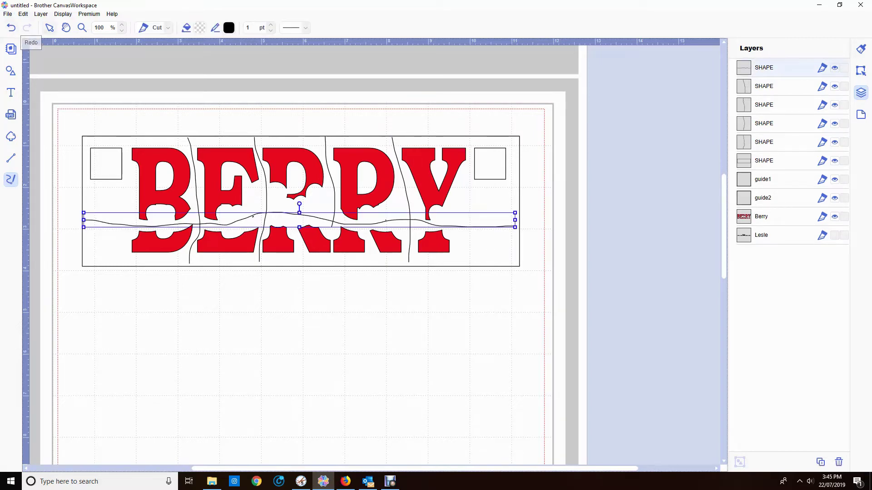
Step: Group the five cut lines together with the BERRY lettering
{"action": "left_click", "coordinate": [49, 28]}
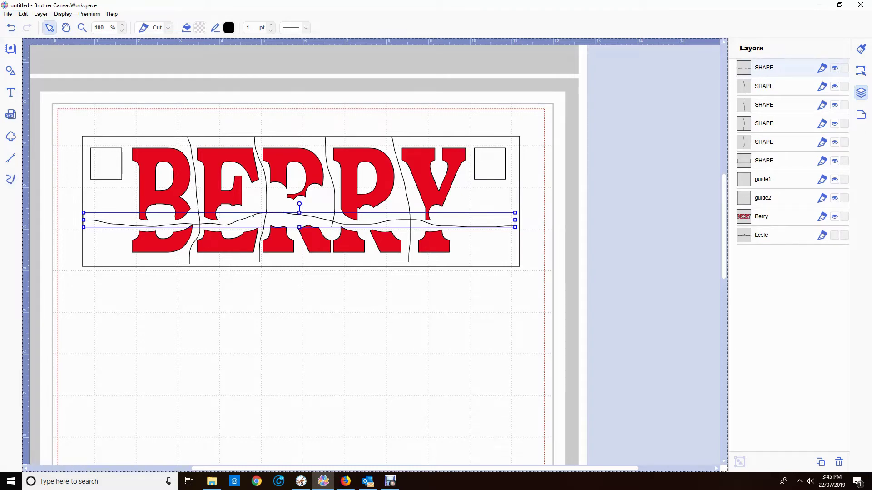
{"action": "left_click", "coordinate": [403, 181], "text": "shift"}
{"action": "left_click", "coordinate": [334, 200], "text": "shift"}
{"action": "left_click", "coordinate": [772, 123], "text": "shift"}
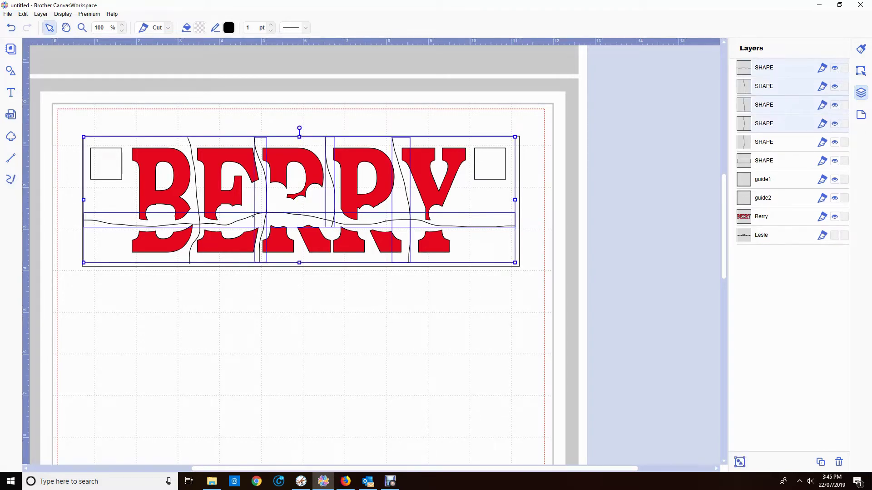
{"action": "left_click", "coordinate": [772, 142], "text": "shift"}
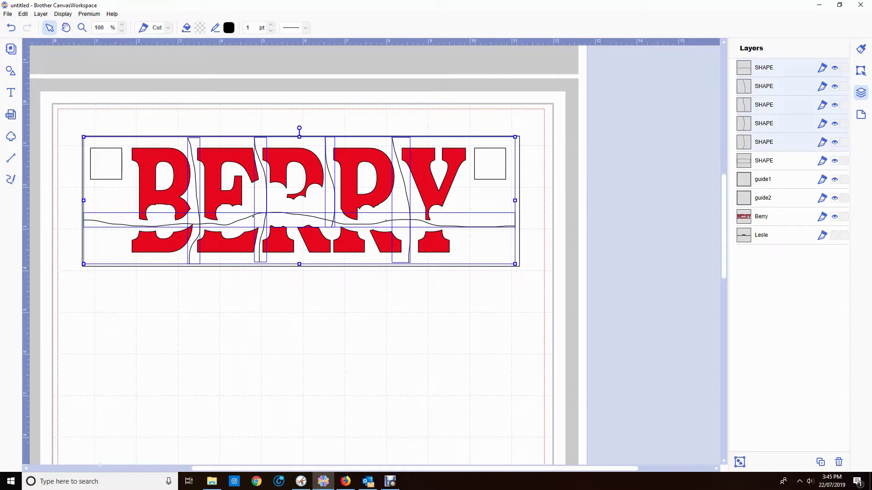
{"action": "left_click", "coordinate": [772, 216], "text": "ctrl"}
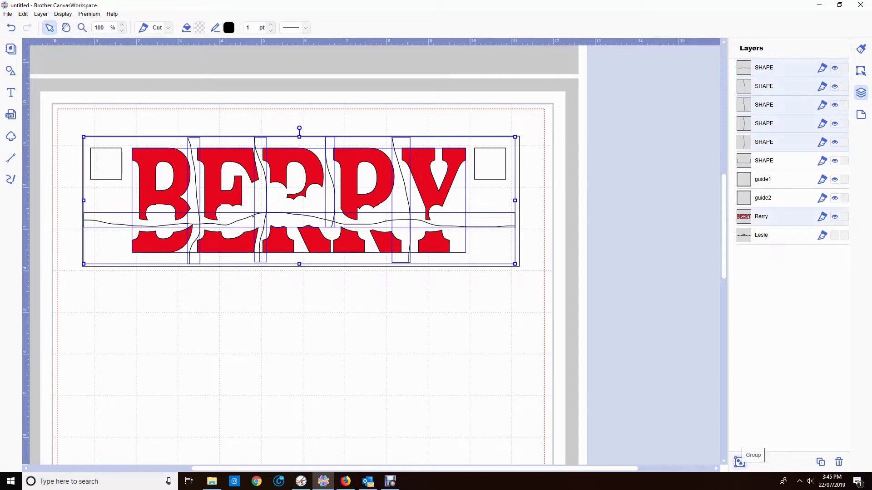
{"action": "left_click", "coordinate": [739, 462]}
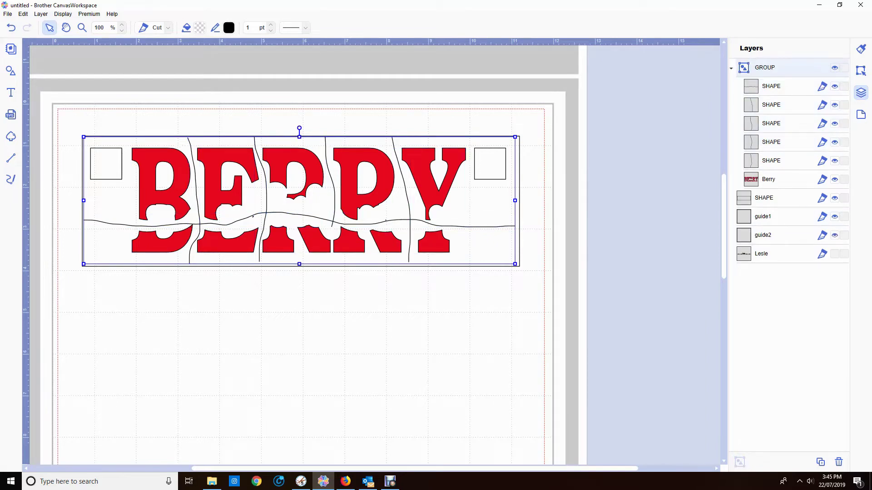
Step: Rename the group 'Berry' and hide it
{"action": "double_click", "coordinate": [764, 67]}
{"action": "type", "text": "Berry"}
{"action": "left_click", "coordinate": [834, 67]}
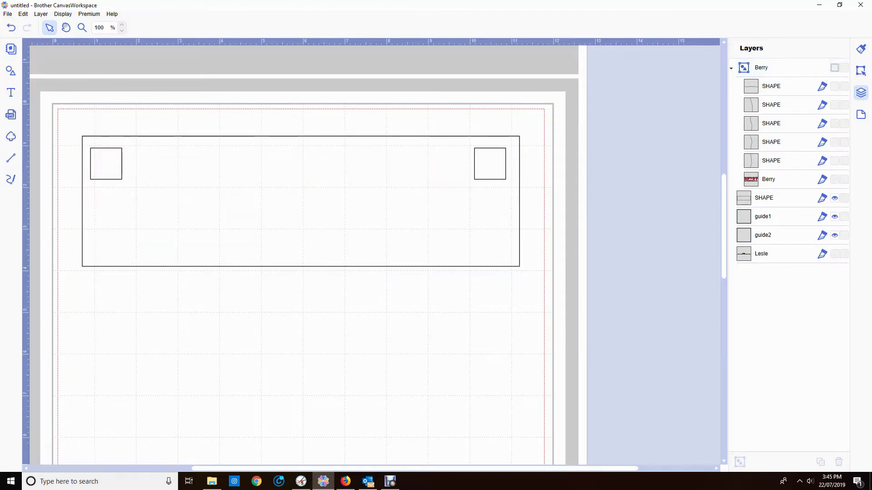
Step: Move the frame rectangle's SHAPE layer into the Berry group
{"action": "left_click", "coordinate": [764, 197]}
{"action": "left_click_drag", "start_coordinate": [764, 198], "coordinate": [772, 77]}
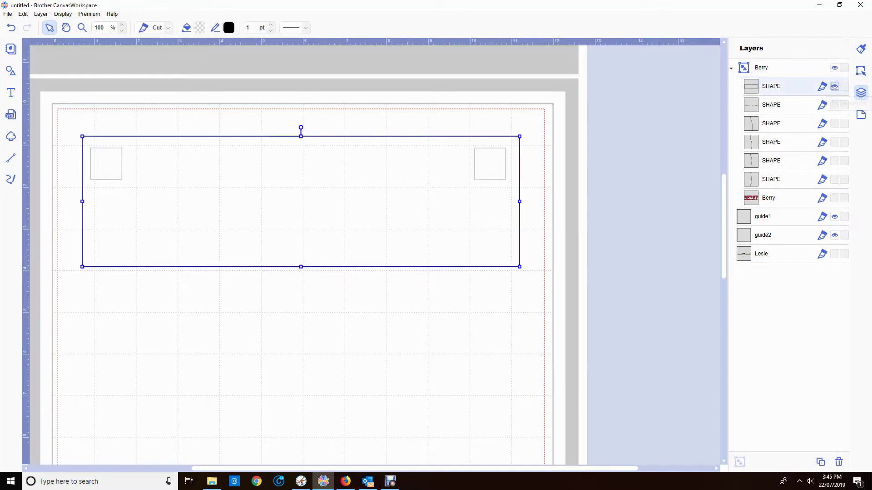
{"action": "left_click", "coordinate": [799, 105]}
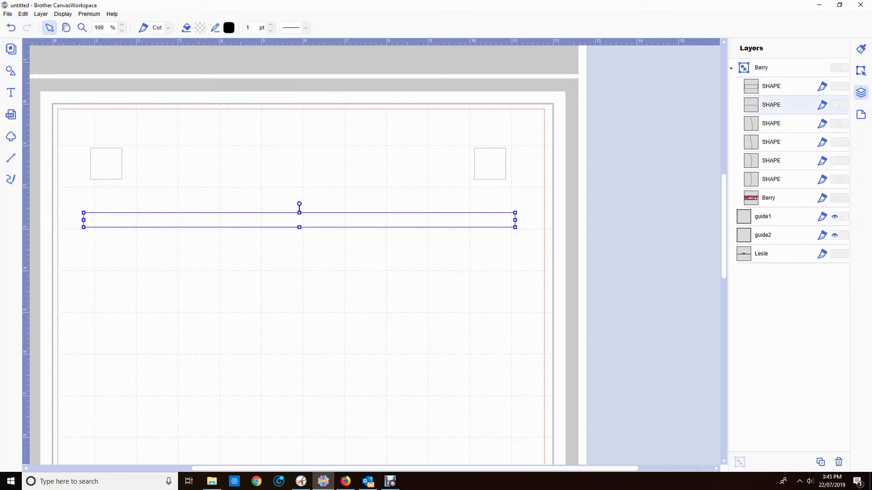
Step: Make the yellow Lesle flourish visible, briefly showing then re-hiding the Berry group to compare
{"action": "left_click", "coordinate": [781, 254]}
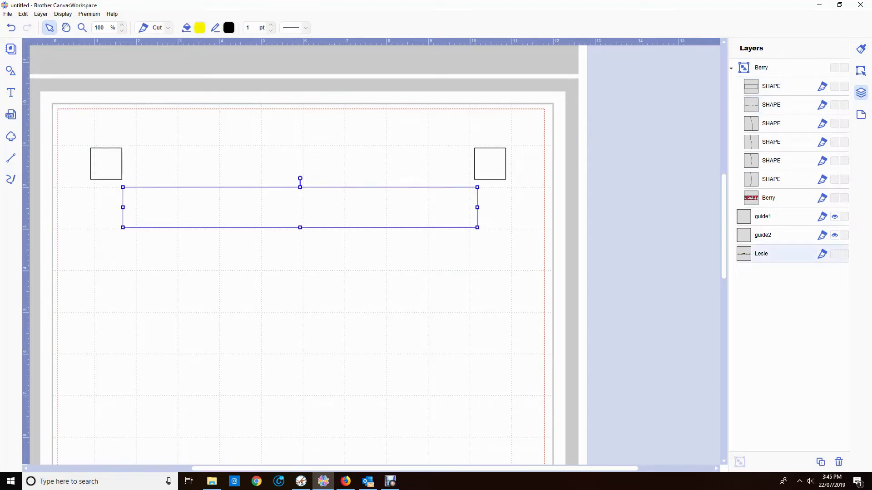
{"action": "left_click", "coordinate": [834, 254]}
{"action": "key", "text": "Escape"}
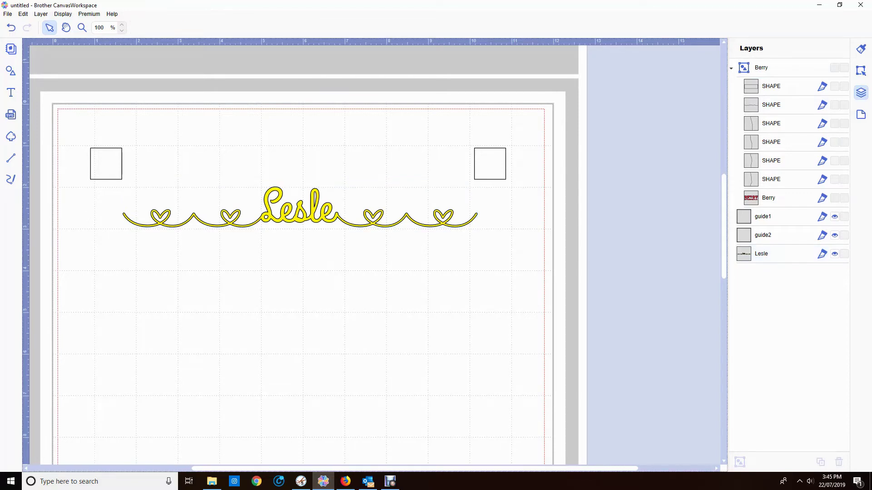
{"action": "left_click", "coordinate": [835, 68]}
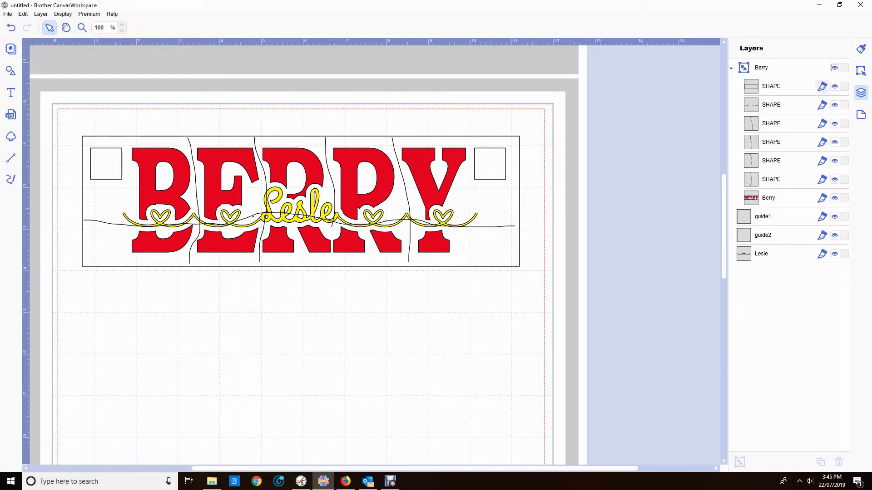
{"action": "left_click", "coordinate": [835, 67]}
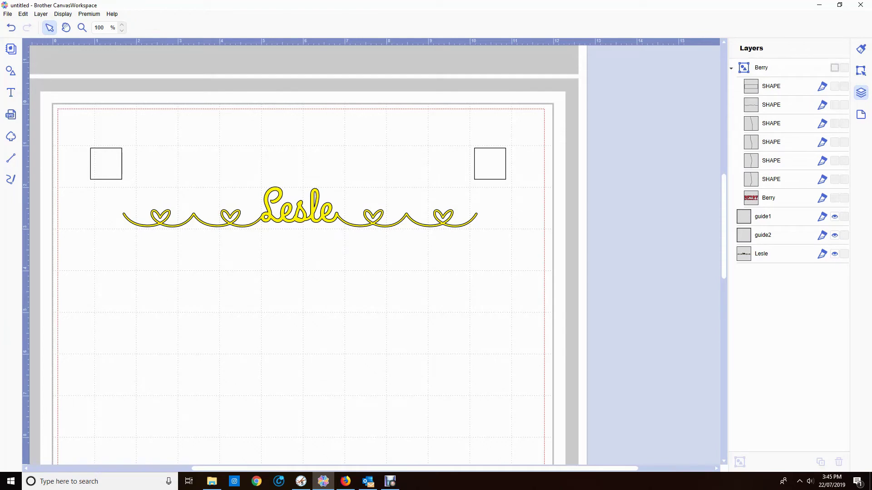
{"action": "left_click", "coordinate": [10, 71]}
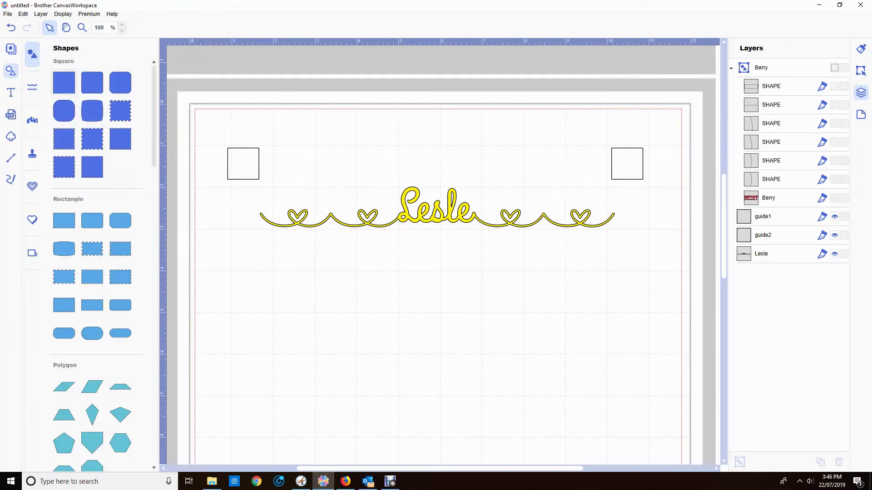
Step: Add a square and stretch it into a wide, short rectangle framing the Lesle garland and guide squares
{"action": "left_click", "coordinate": [64, 82]}
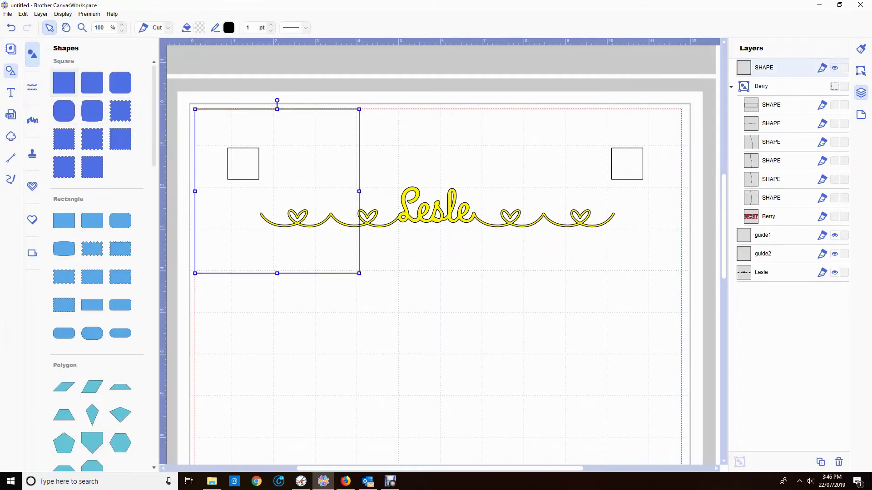
{"action": "left_click_drag", "start_coordinate": [277, 191], "coordinate": [306, 222]}
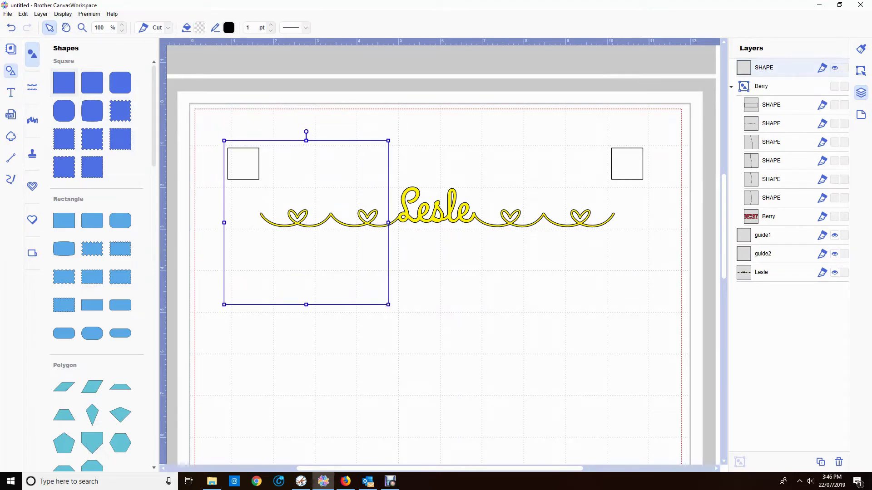
{"action": "left_click_drag", "start_coordinate": [389, 223], "coordinate": [652, 223]}
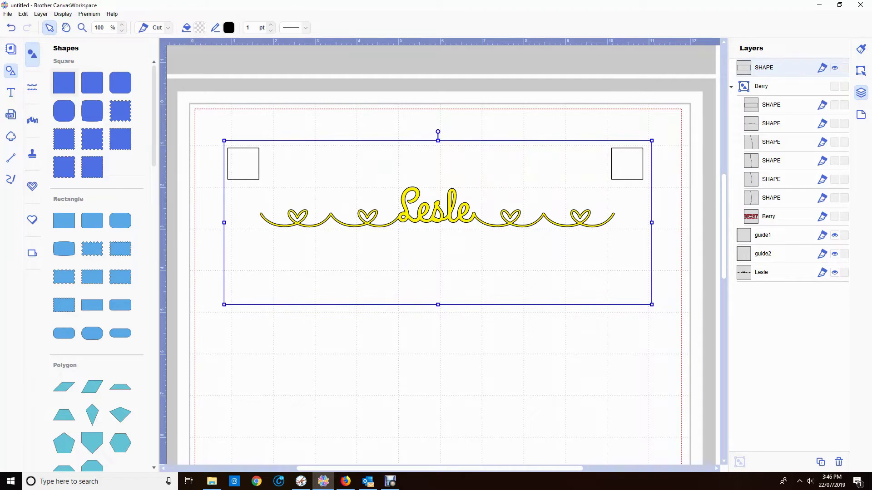
{"action": "left_click_drag", "start_coordinate": [438, 305], "coordinate": [438, 236]}
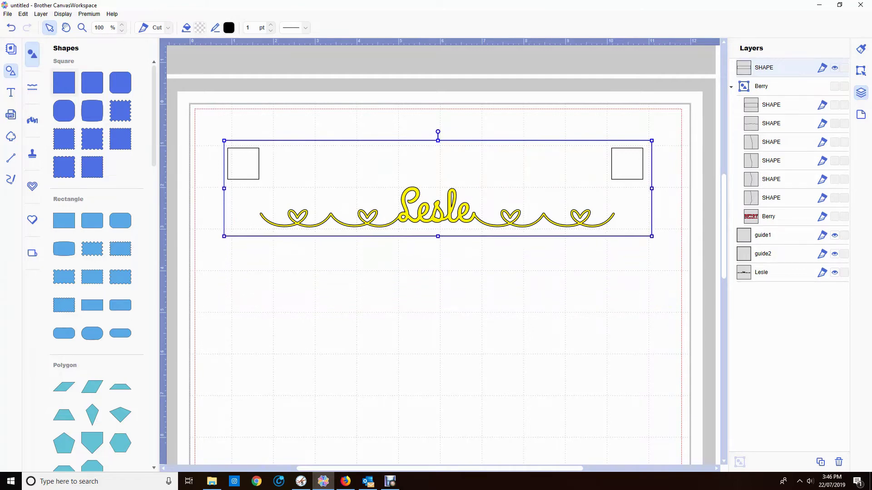
Step: Freehand-draw four wavy cut lines from the frame's top edge down to the four hearts
{"action": "left_click", "coordinate": [10, 180]}
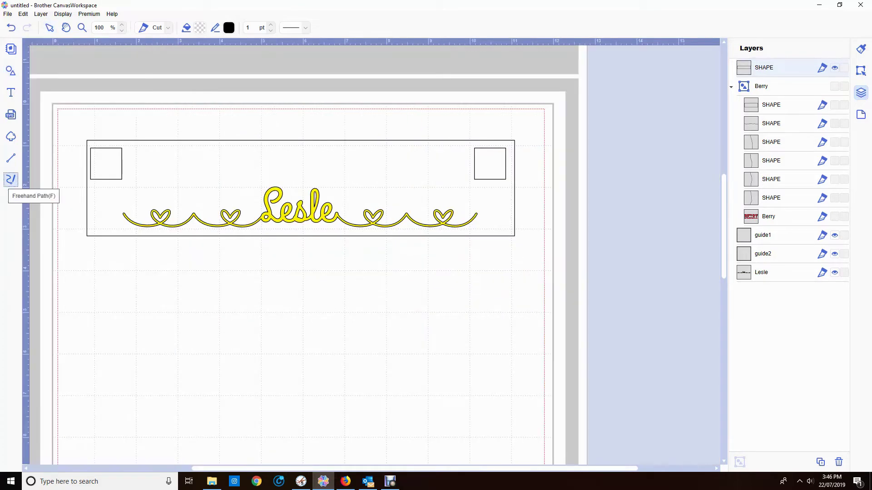
{"action": "mouse_move", "coordinate": [143, 141]}
{"action": "left_mouse_down"}
{"action": "mouse_move", "coordinate": [173, 166]}
{"action": "mouse_move", "coordinate": [185, 210]}
{"action": "left_mouse_up"}
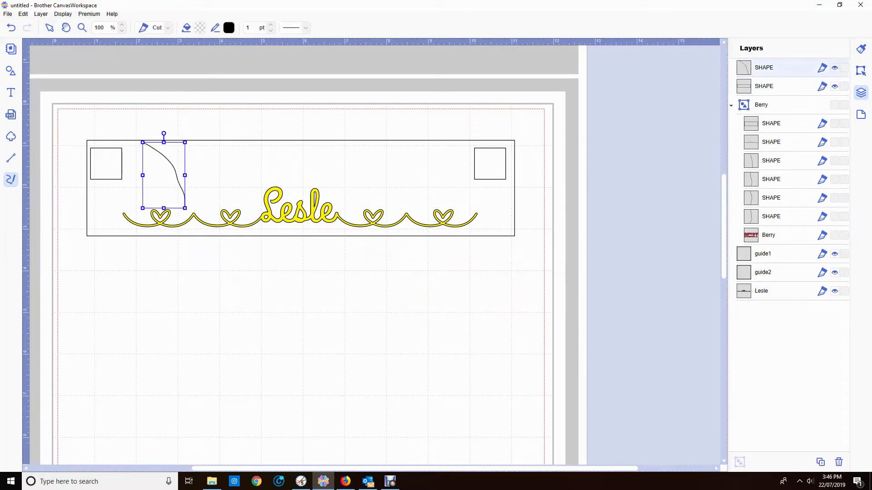
{"action": "left_click_drag", "start_coordinate": [217, 140], "coordinate": [253, 212]}
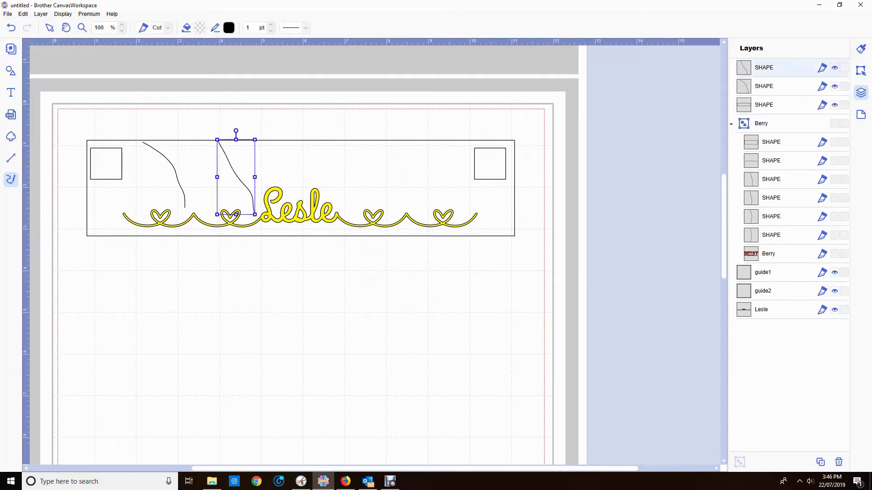
{"action": "left_click_drag", "start_coordinate": [349, 142], "coordinate": [357, 212]}
{"action": "left_click", "coordinate": [402, 141]}
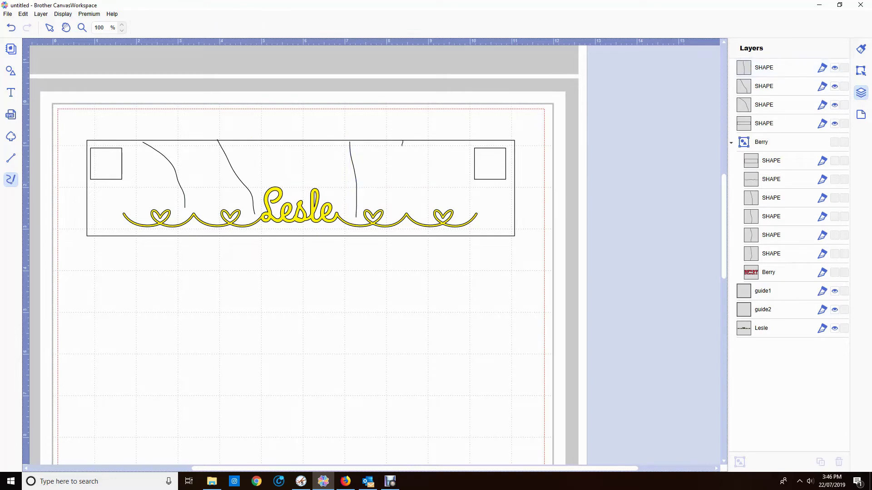
{"action": "mouse_move", "coordinate": [402, 142]}
{"action": "left_mouse_down"}
{"action": "mouse_move", "coordinate": [401, 160]}
{"action": "mouse_move", "coordinate": [423, 182]}
{"action": "mouse_move", "coordinate": [426, 221]}
{"action": "left_mouse_up"}
{"action": "key", "text": "Escape"}
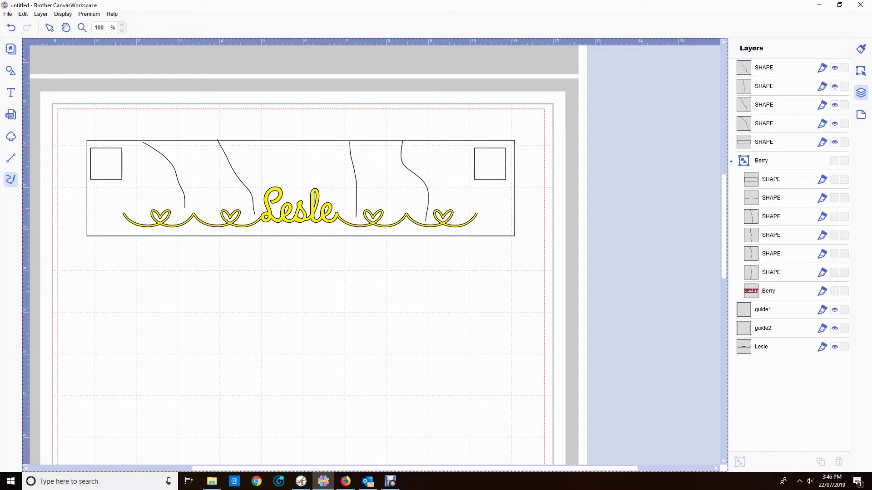
Step: Select the four curve layers and the frame rectangle together in the Layers panel
{"action": "left_click", "coordinate": [764, 67]}
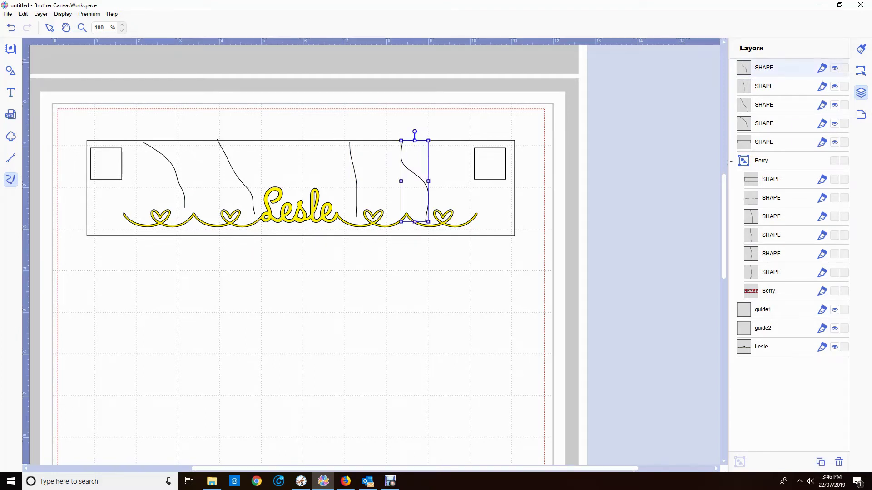
{"action": "left_click", "coordinate": [764, 86], "text": "ctrl"}
{"action": "left_click", "coordinate": [764, 105], "text": "ctrl"}
{"action": "left_click", "coordinate": [763, 142], "text": "ctrl"}
{"action": "left_click", "coordinate": [764, 123], "text": "ctrl"}
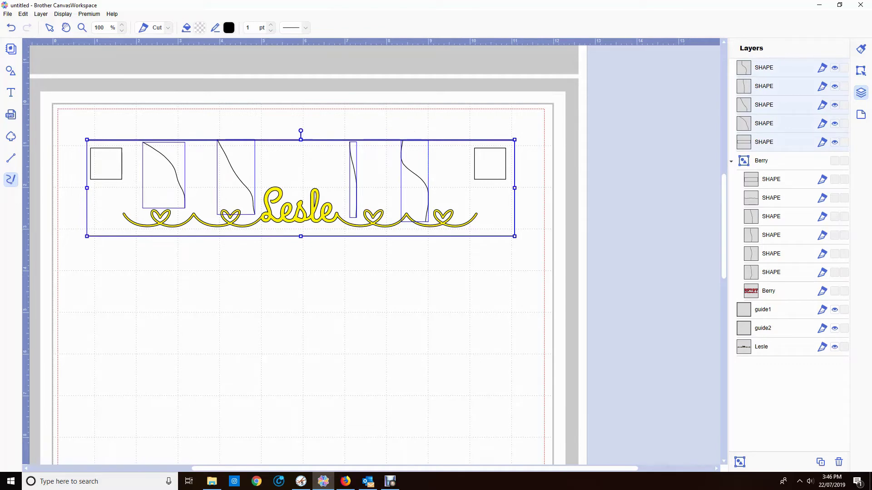
Step: Group the selected curves and frame with the Lesle script and name the group 'Lesle'
{"action": "left_click", "coordinate": [764, 346], "text": "ctrl"}
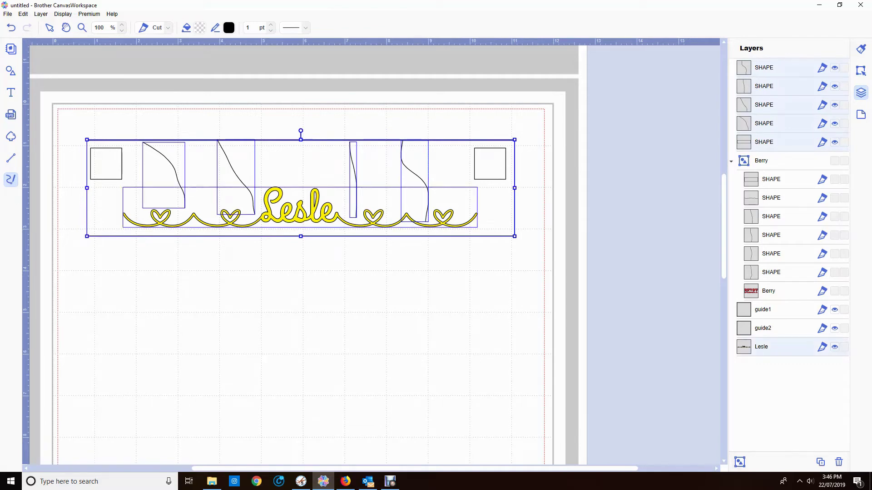
{"action": "left_click", "coordinate": [739, 462]}
{"action": "double_click", "coordinate": [765, 68]}
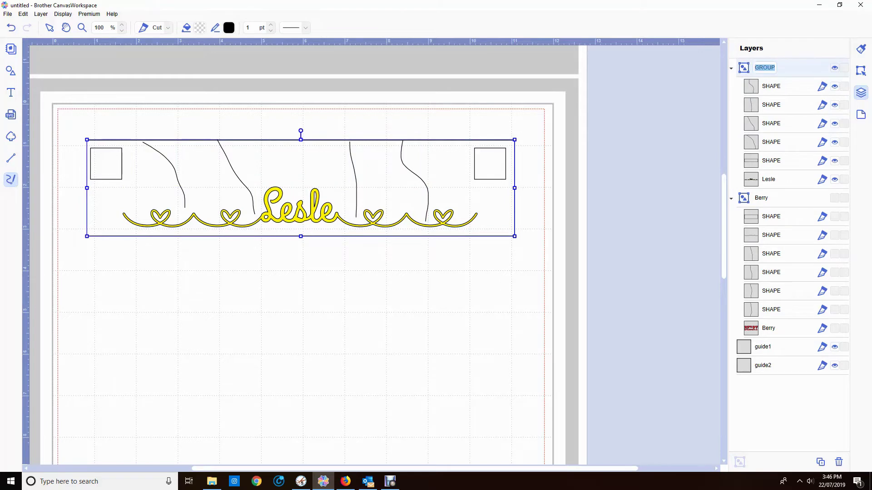
{"action": "type", "text": "Lesle"}
{"action": "key", "text": "Return"}
Step: Collapse the Lesle and Berry groups and make both visible on the canvas
{"action": "left_click", "coordinate": [834, 67]}
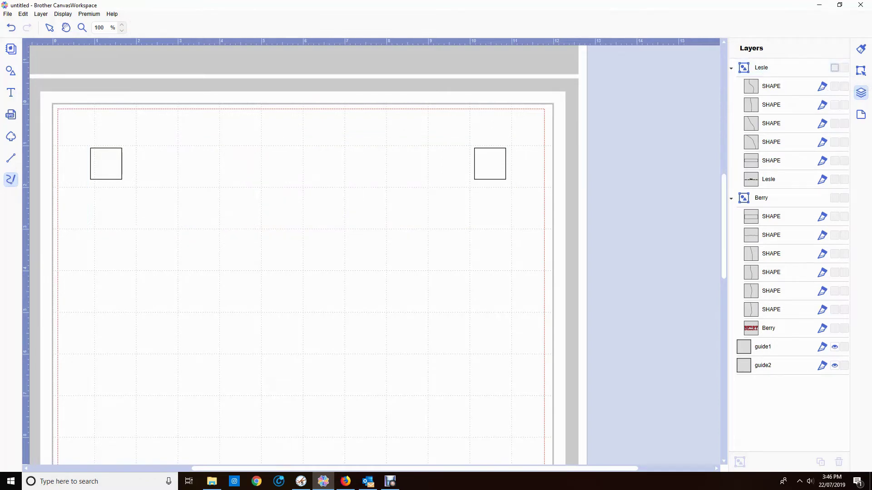
{"action": "left_click", "coordinate": [762, 68]}
{"action": "left_click", "coordinate": [731, 68]}
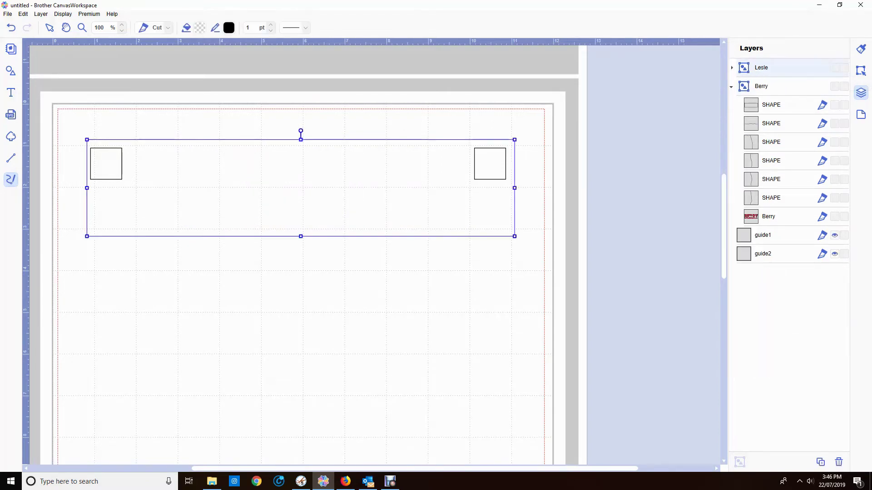
{"action": "left_click", "coordinate": [731, 86]}
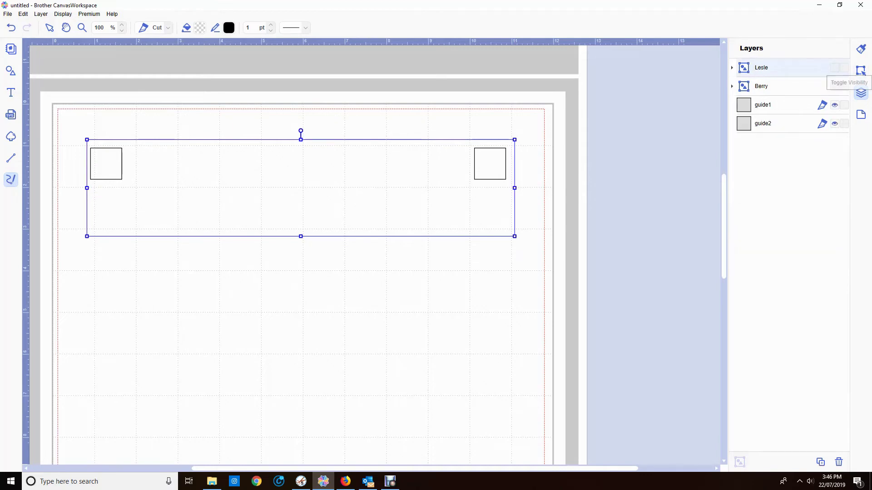
{"action": "left_click", "coordinate": [834, 86]}
{"action": "left_click", "coordinate": [834, 67]}
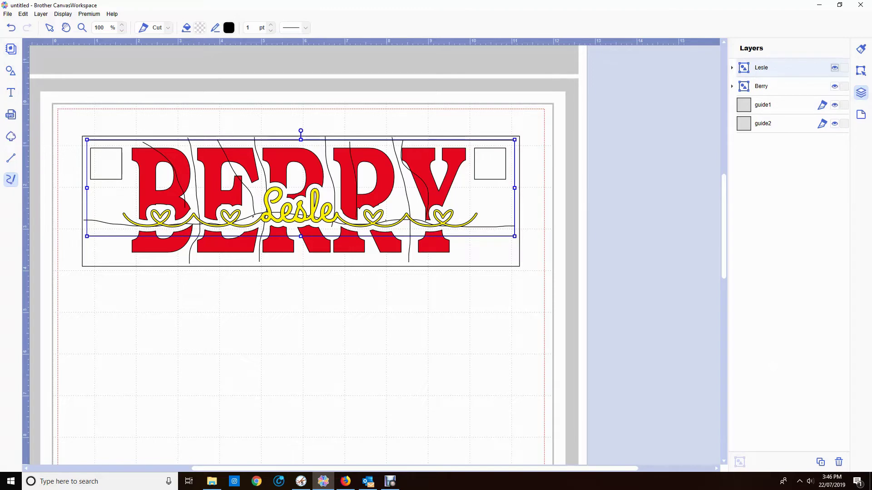
Step: Move the whole design up-left to X 0.19, Y 0.23 and flip it horizontally
{"action": "left_click", "coordinate": [49, 28]}
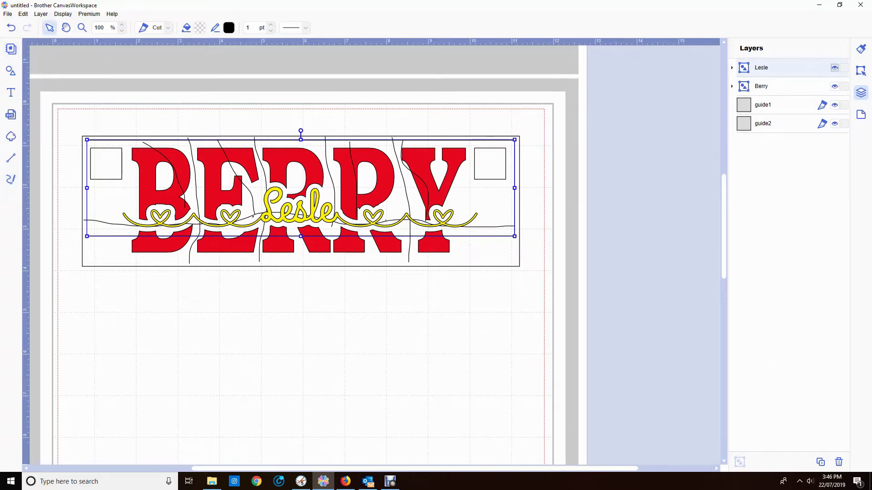
{"action": "left_click_drag", "start_coordinate": [65, 112], "coordinate": [553, 321]}
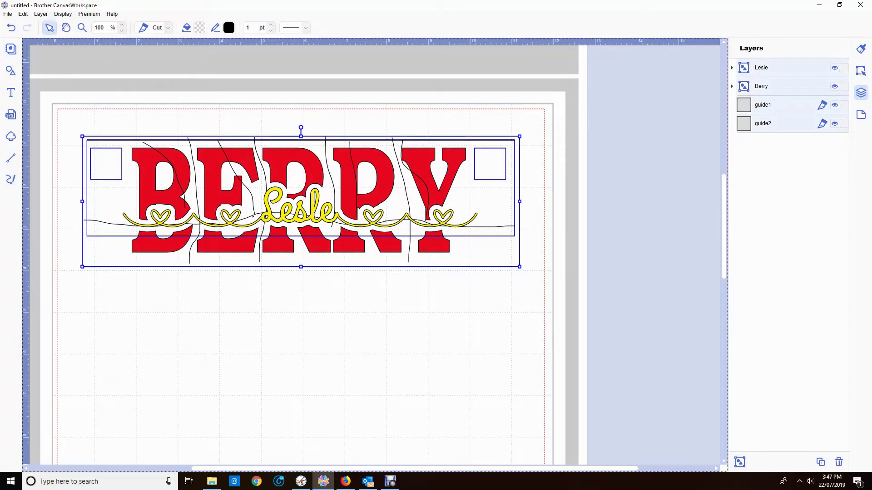
{"action": "left_click_drag", "start_coordinate": [301, 201], "coordinate": [278, 178]}
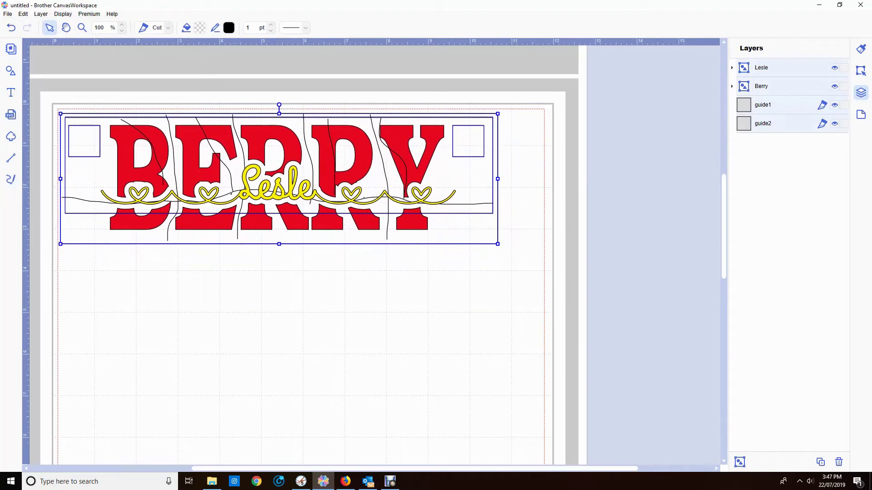
{"action": "left_click", "coordinate": [861, 70]}
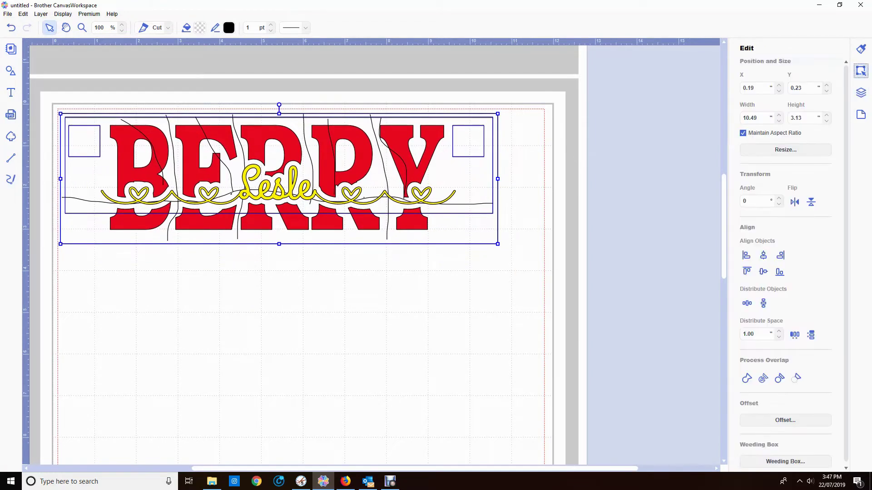
{"action": "left_click", "coordinate": [795, 202]}
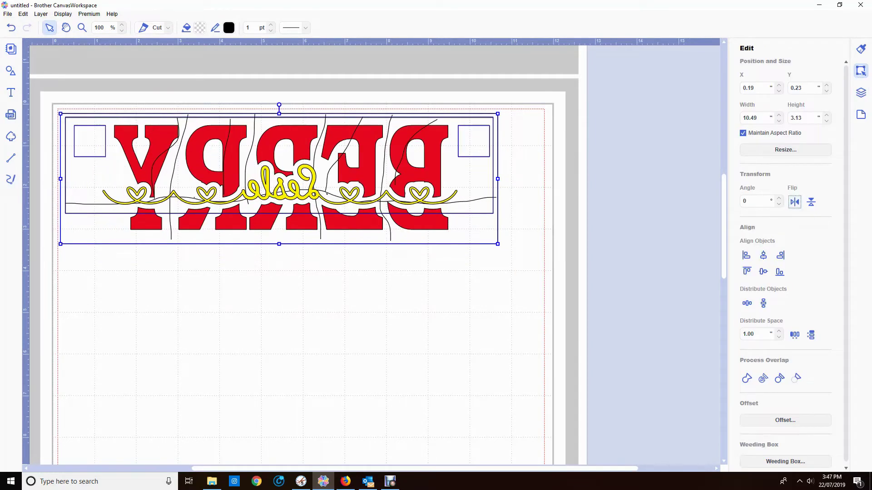
{"action": "key", "text": "Escape"}
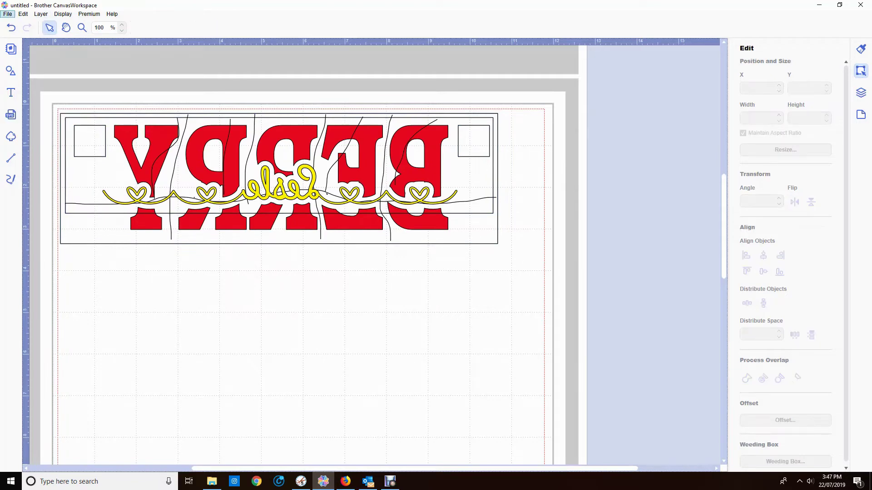
{"action": "left_click", "coordinate": [7, 13]}
{"action": "key", "text": "Return"}
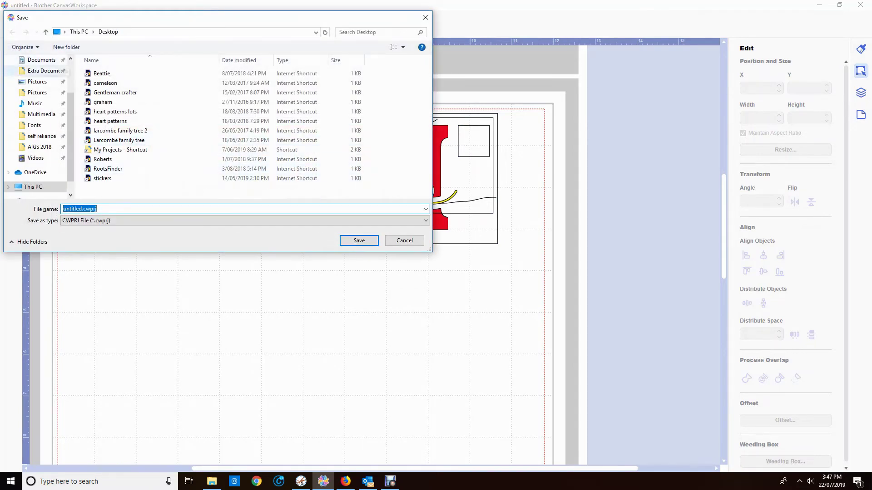
{"action": "scroll", "coordinate": [36, 104], "scroll_direction": "up", "scroll_amount": 1}
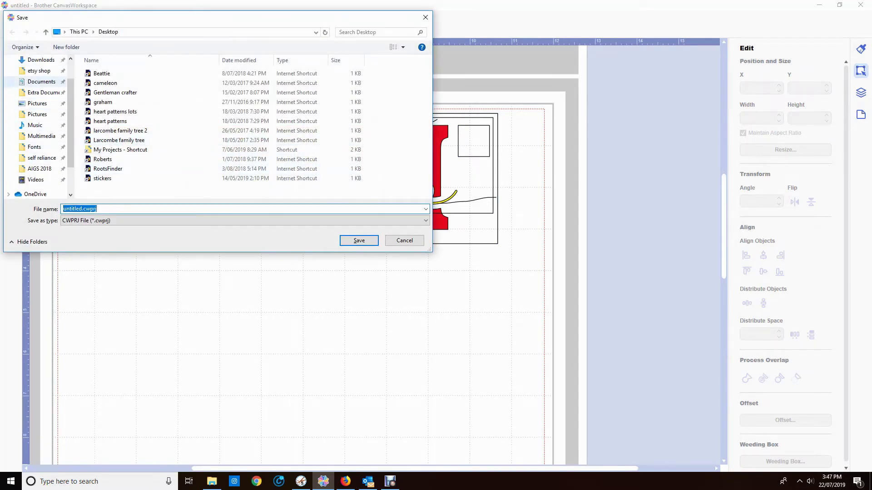
{"action": "left_click", "coordinate": [42, 81]}
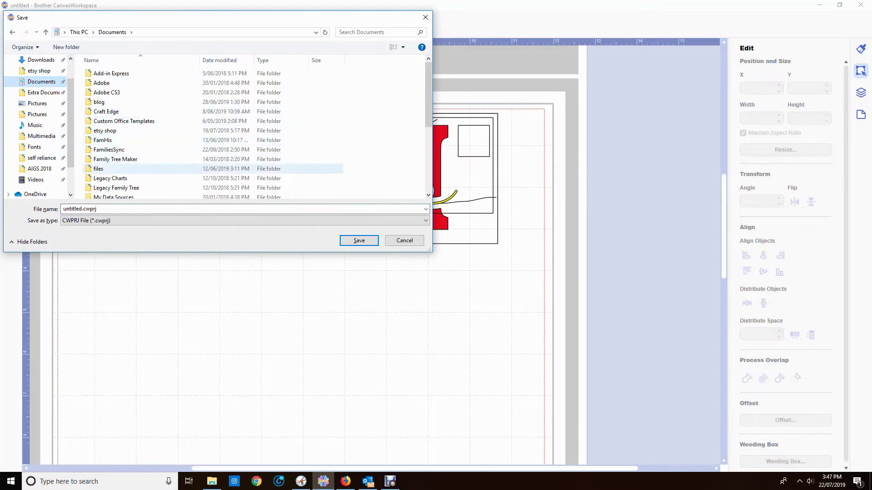
{"action": "left_click", "coordinate": [98, 169]}
{"action": "double_click", "coordinate": [98, 168]}
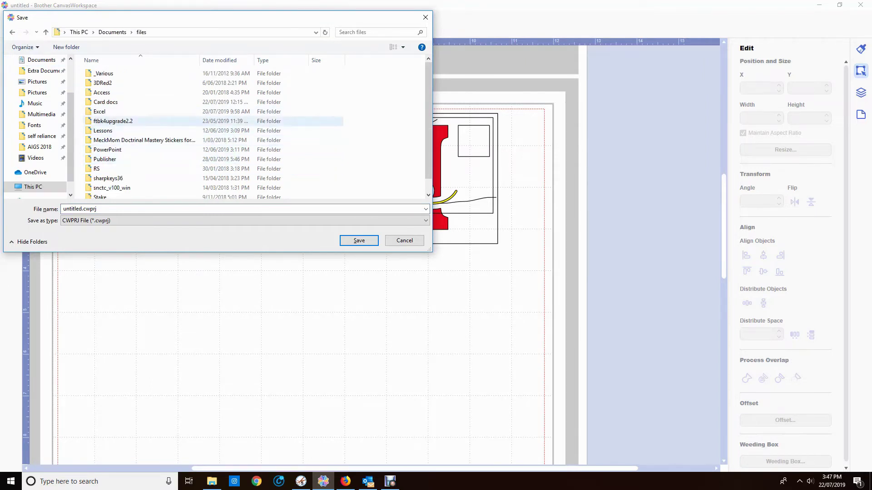
{"action": "double_click", "coordinate": [105, 102]}
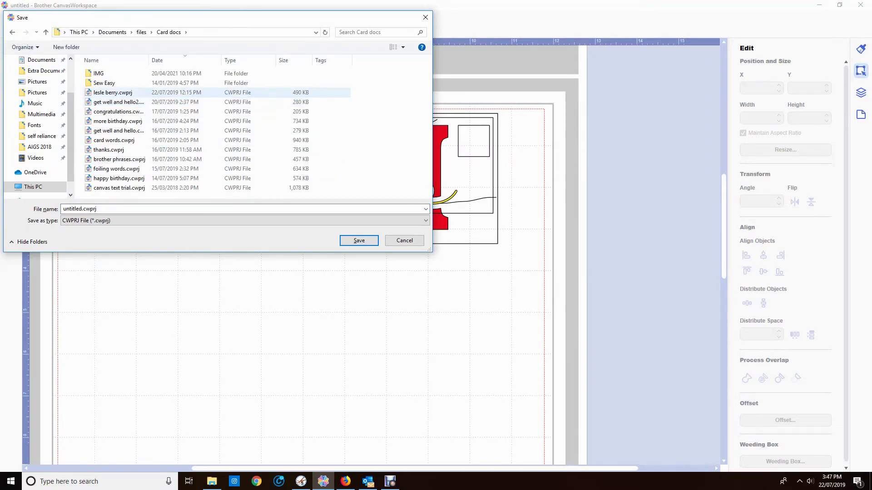
{"action": "left_click", "coordinate": [113, 92]}
{"action": "left_click", "coordinate": [359, 240]}
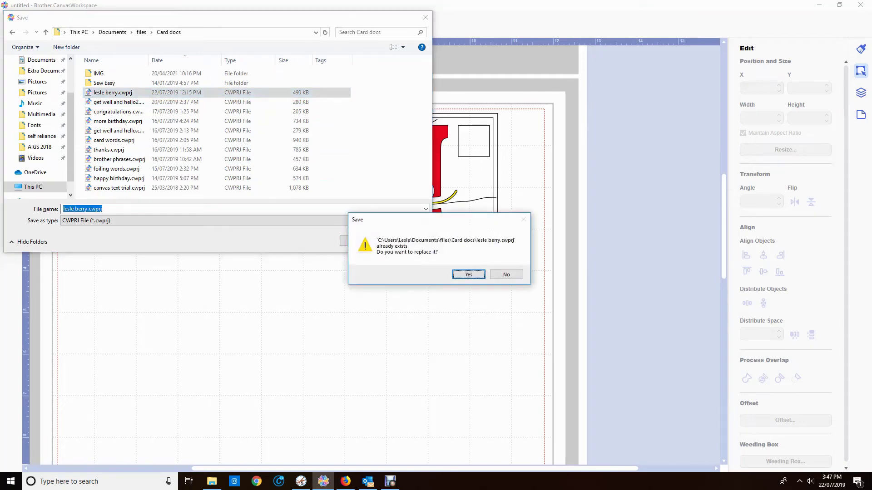
{"action": "left_click", "coordinate": [468, 274]}
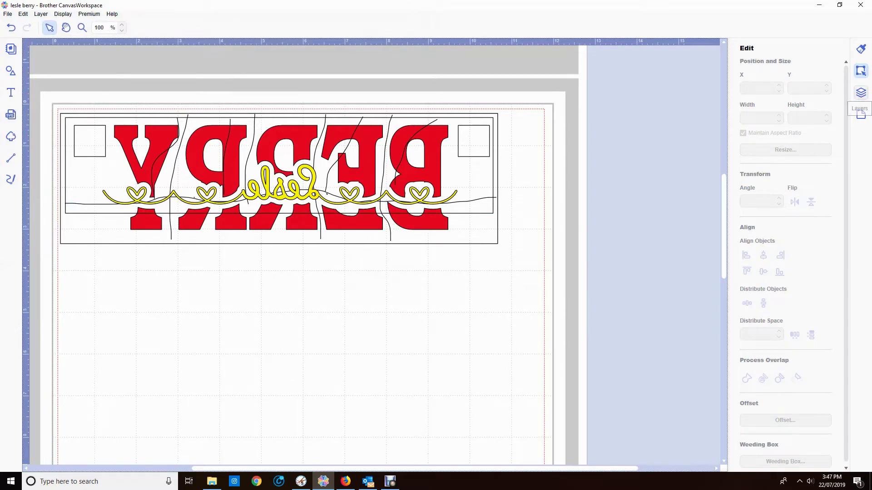
Step: Hide the Lesle layer and transfer the BERRY .fcm cut file to the machine via the Internet
{"action": "left_click", "coordinate": [861, 92]}
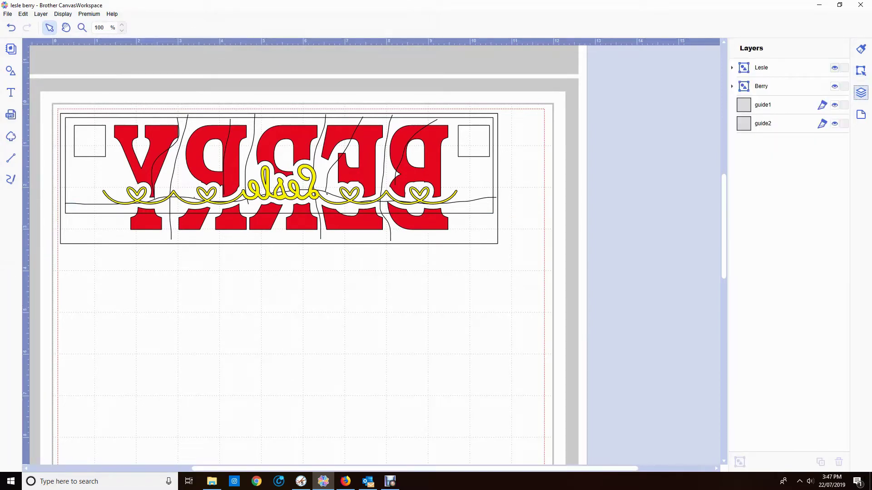
{"action": "left_click", "coordinate": [834, 68]}
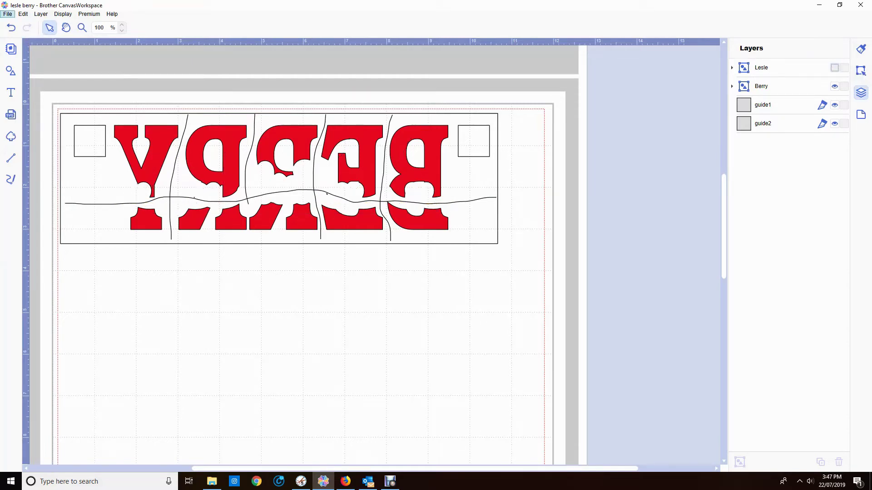
{"action": "left_click", "coordinate": [8, 14]}
{"action": "left_click", "coordinate": [60, 110]}
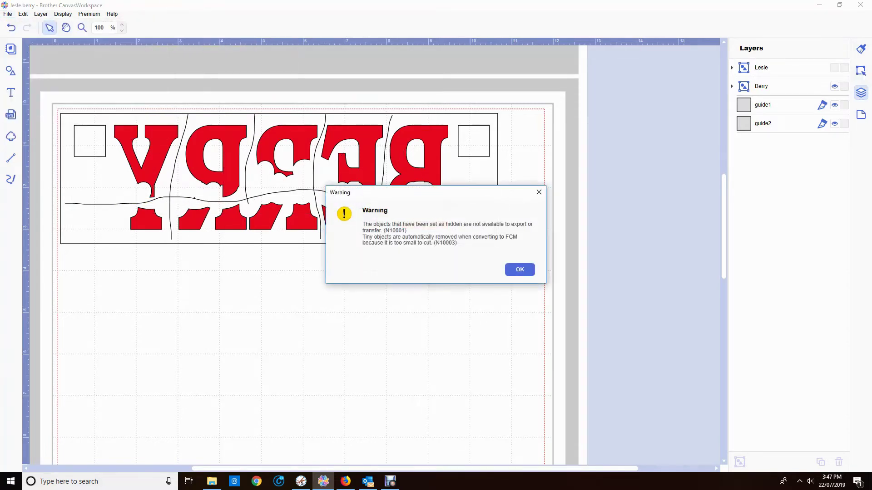
{"action": "left_click", "coordinate": [520, 269]}
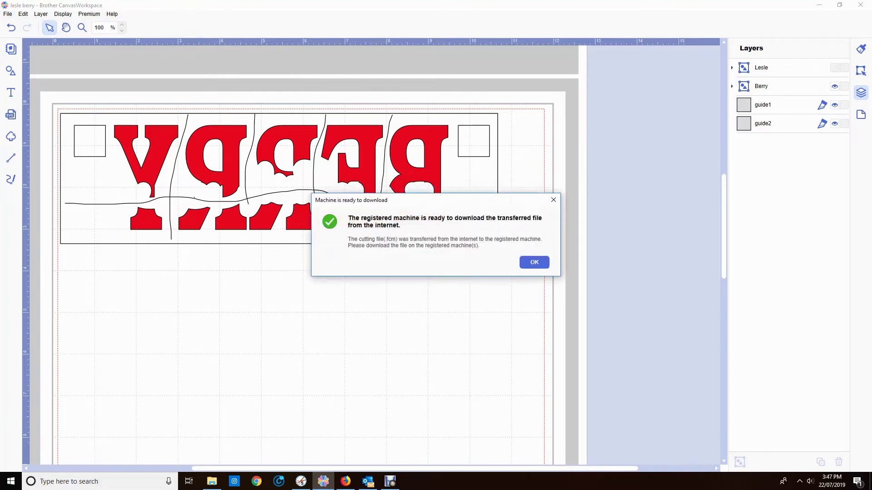
{"action": "left_click", "coordinate": [534, 262]}
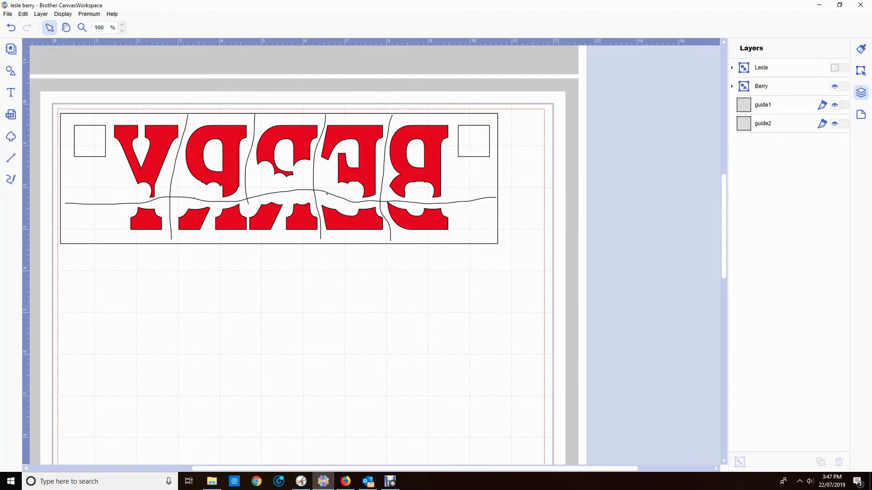
Step: Hide BERRY, show Lesle, and transfer the Lesle .fcm cut file to the machine via the Internet
{"action": "left_click", "coordinate": [834, 86]}
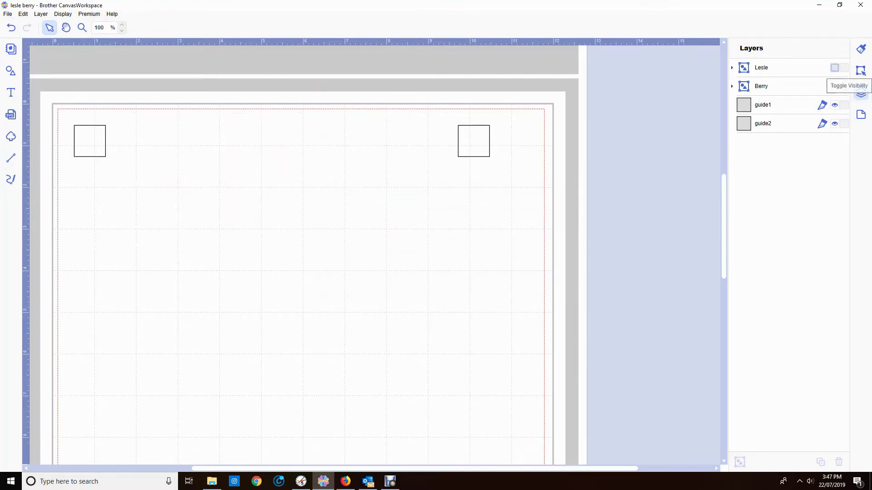
{"action": "left_click", "coordinate": [835, 67]}
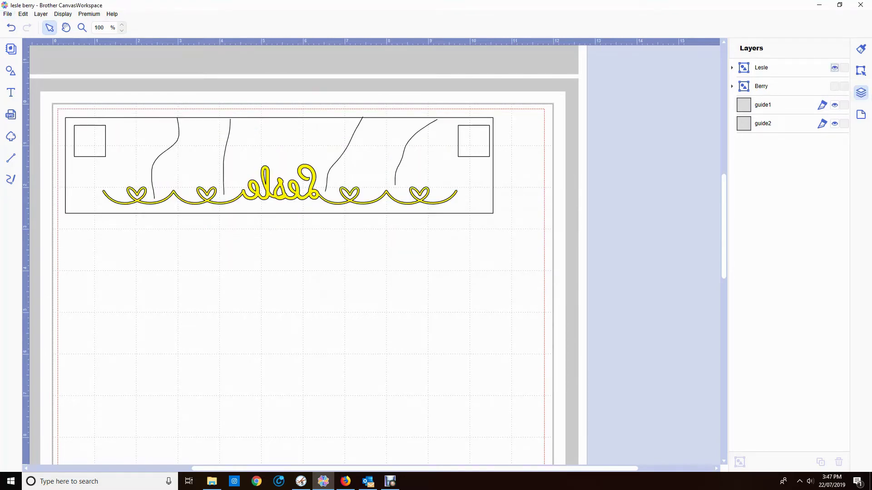
{"action": "left_click", "coordinate": [7, 13]}
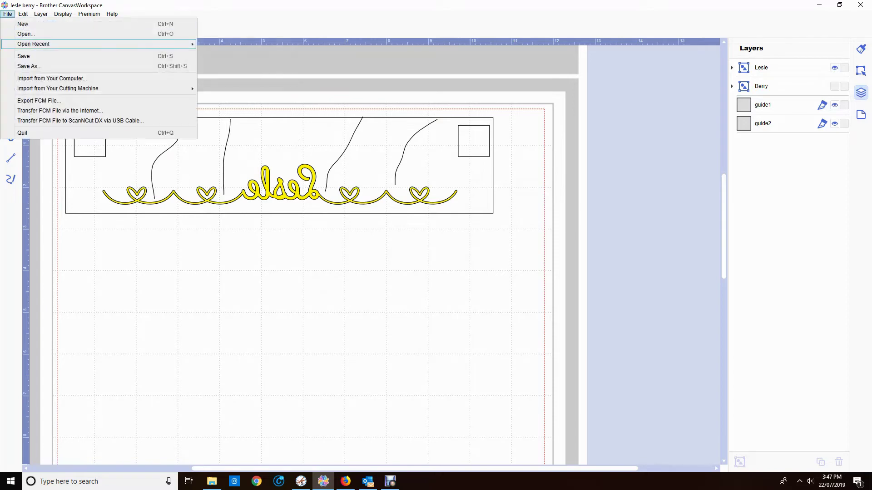
{"action": "left_click", "coordinate": [60, 110]}
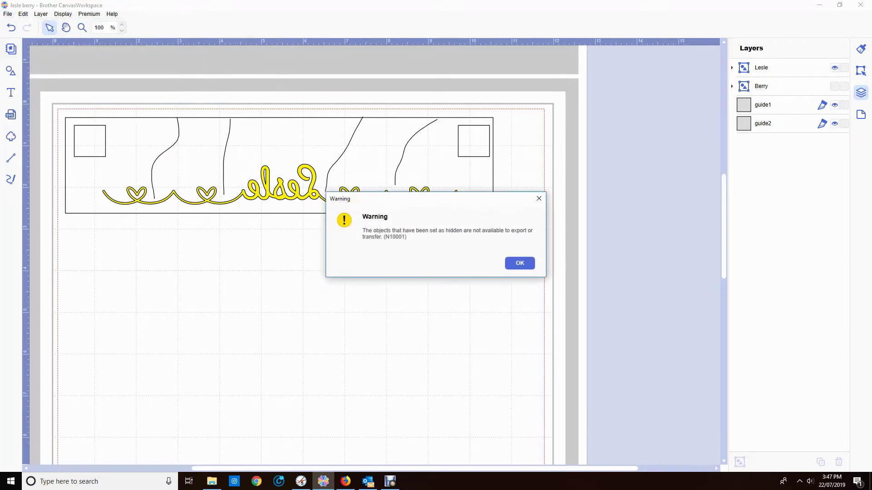
{"action": "left_click", "coordinate": [519, 264]}
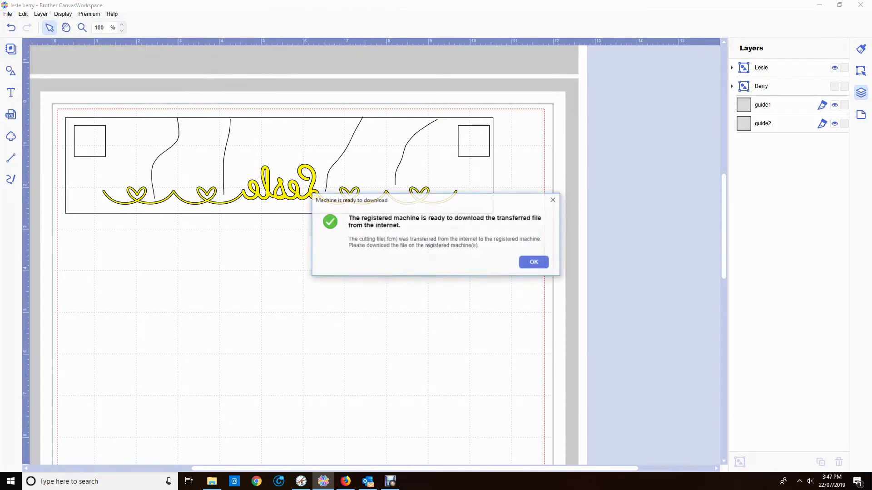
{"action": "left_click", "coordinate": [534, 262]}
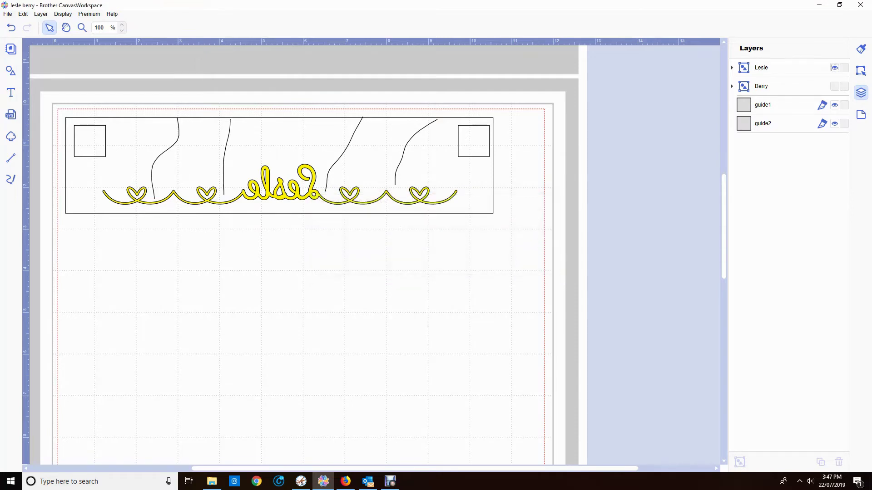